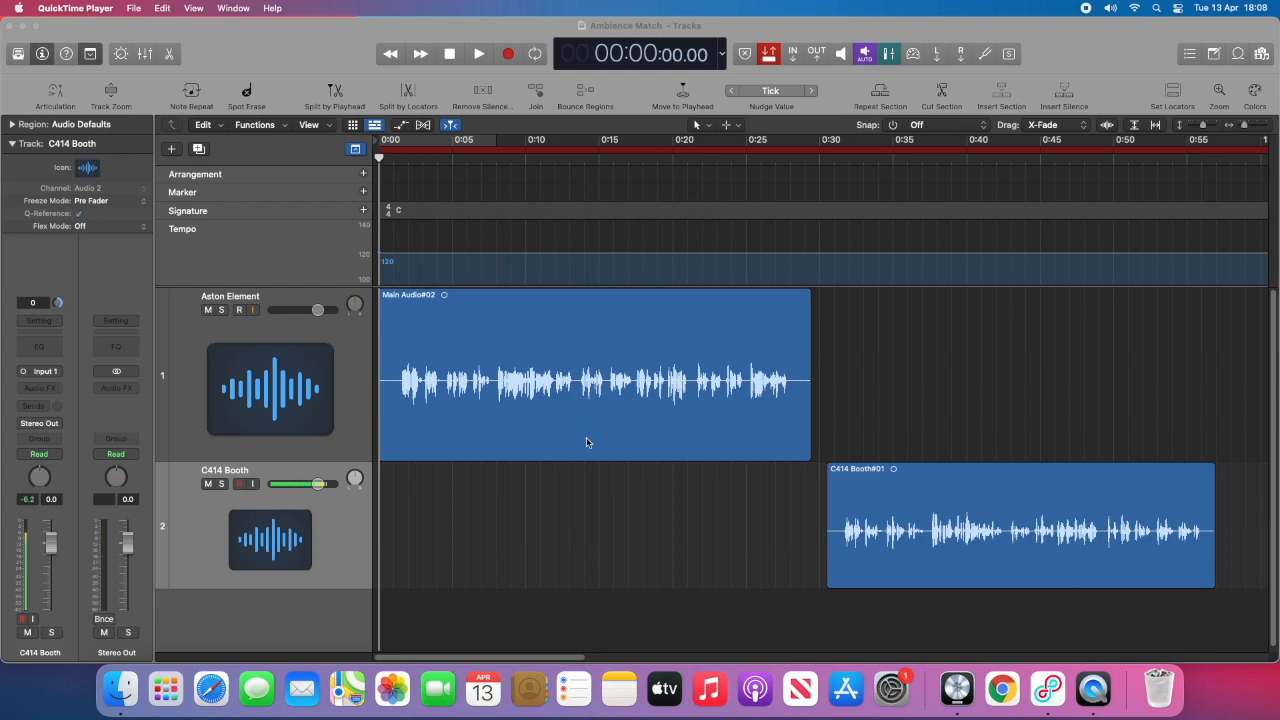
Listen to the start of the Main Audio#02 region and to the C414 Booth#01 region from about 0:38 to compare them
left_click(502, 318)
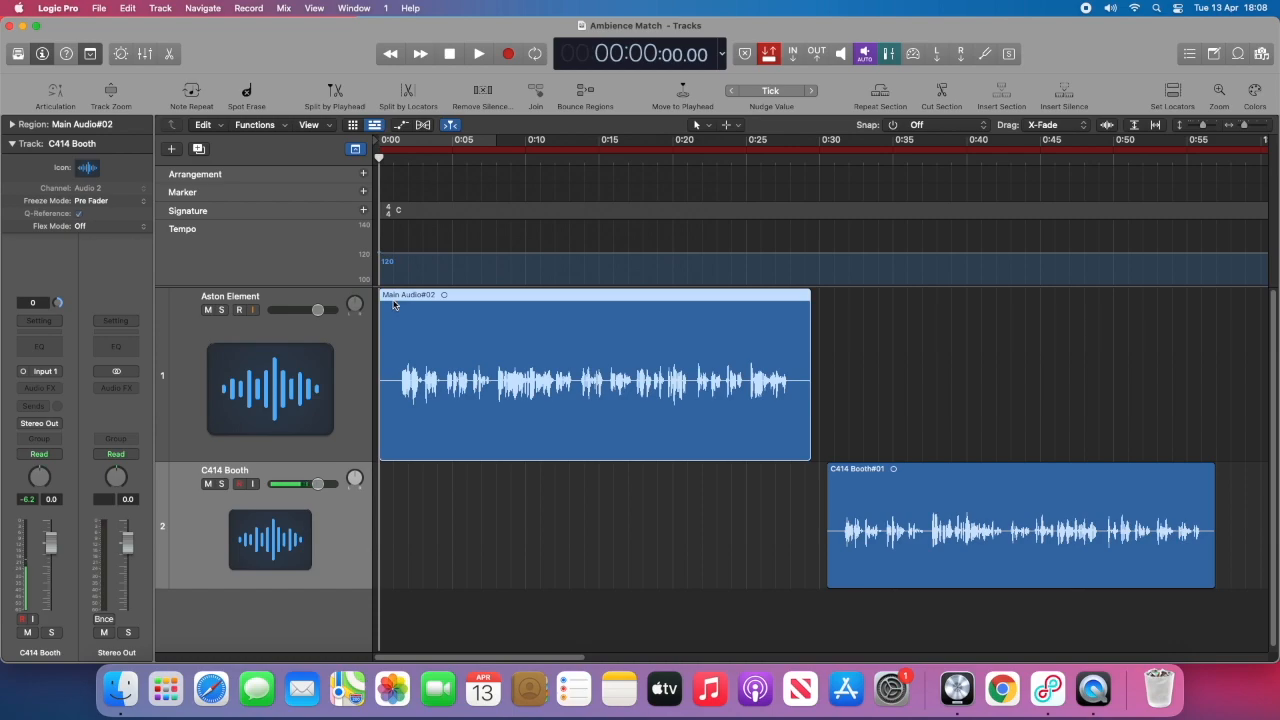
key("space")
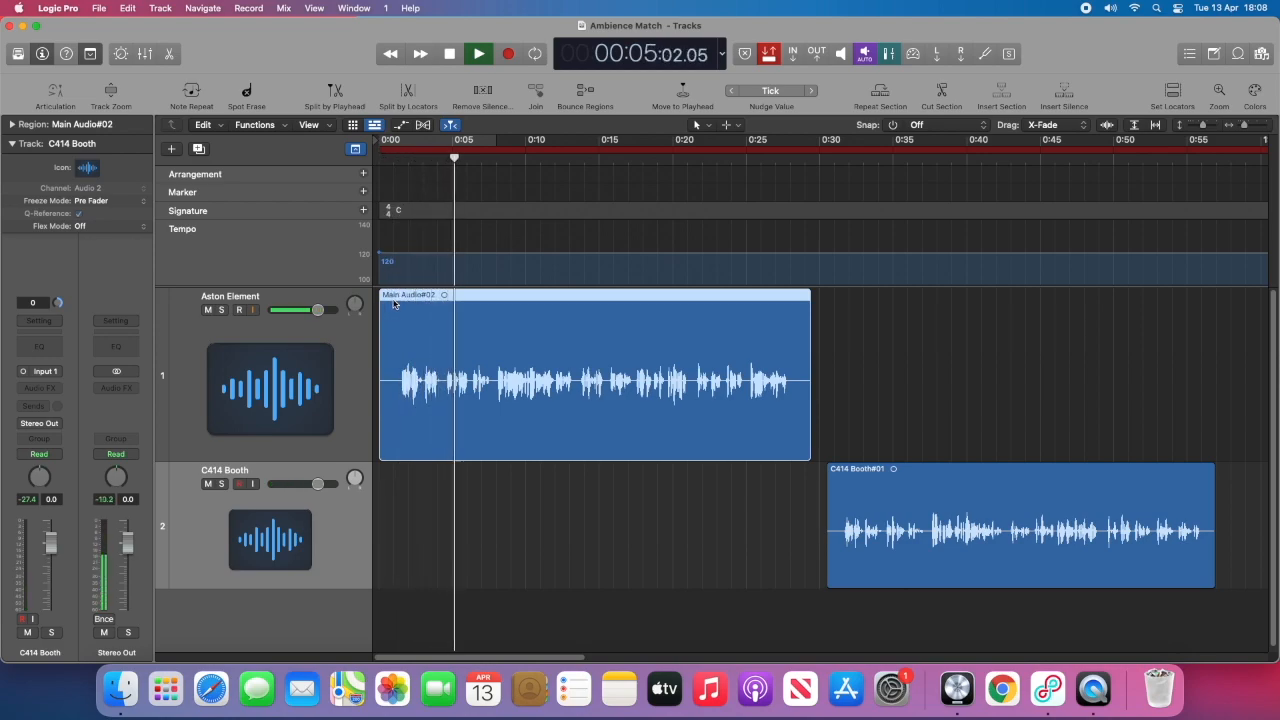
key("space")
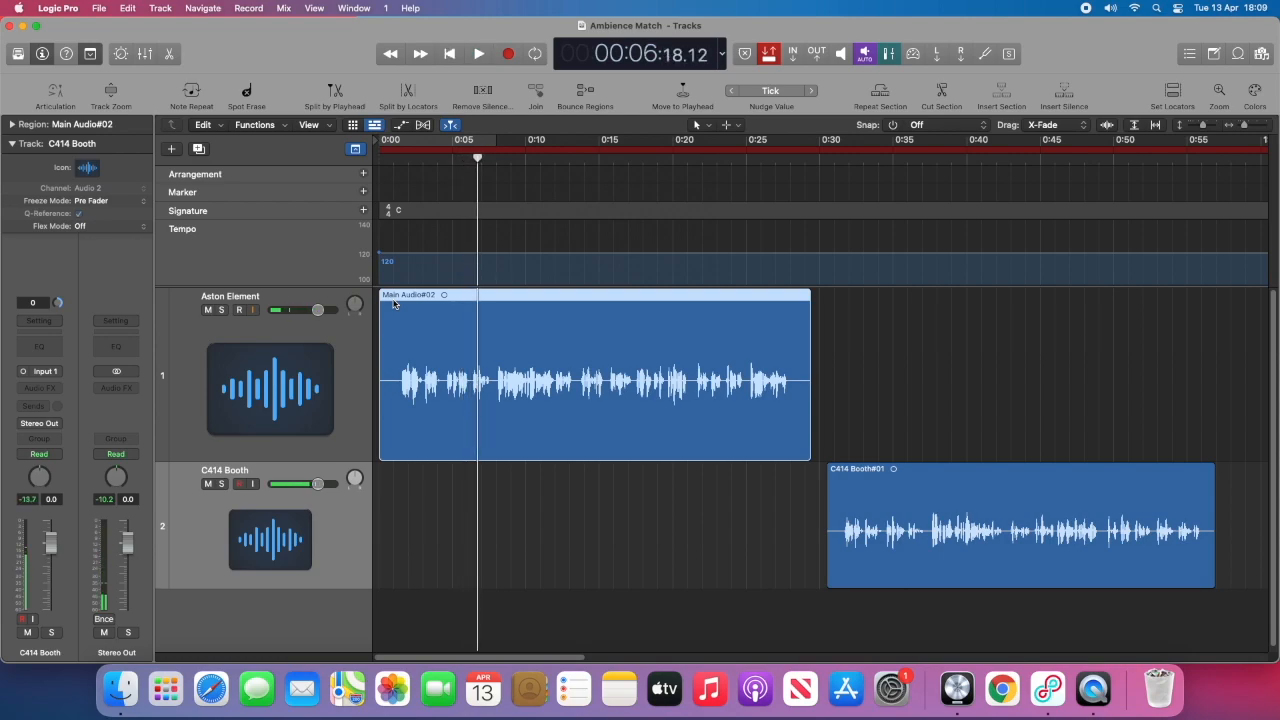
left_click(888, 156)
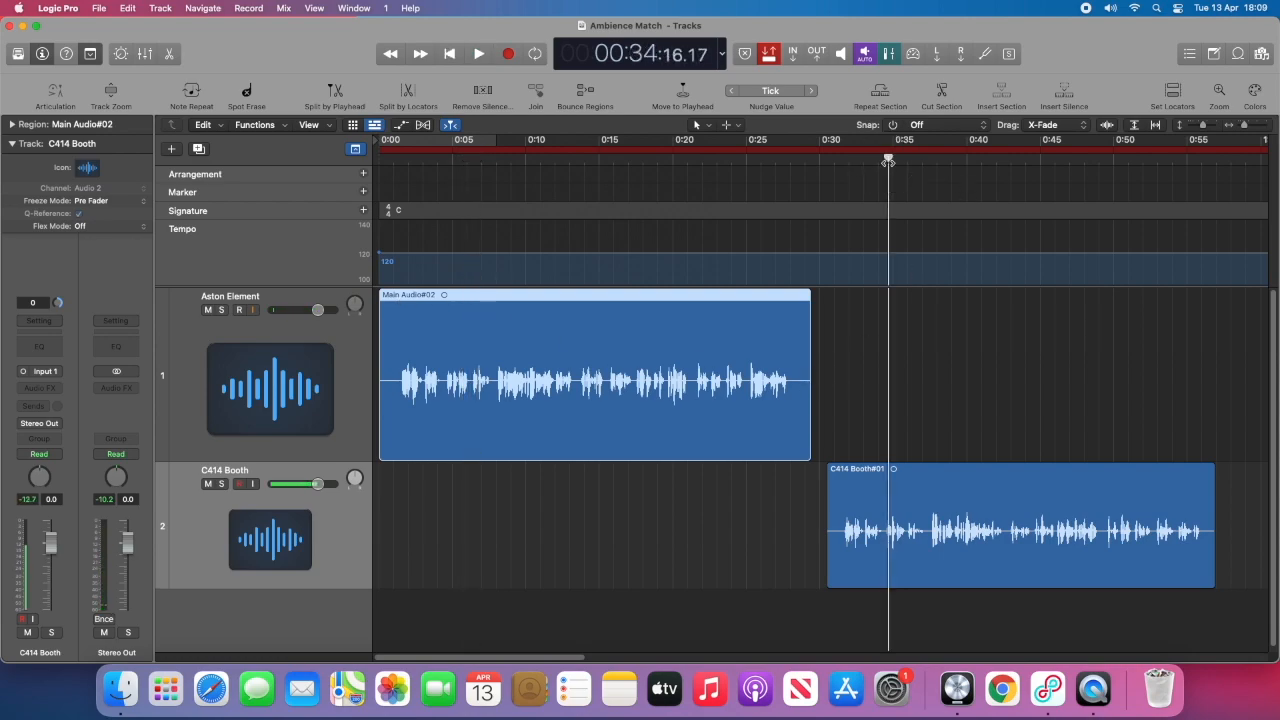
left_click(942, 158)
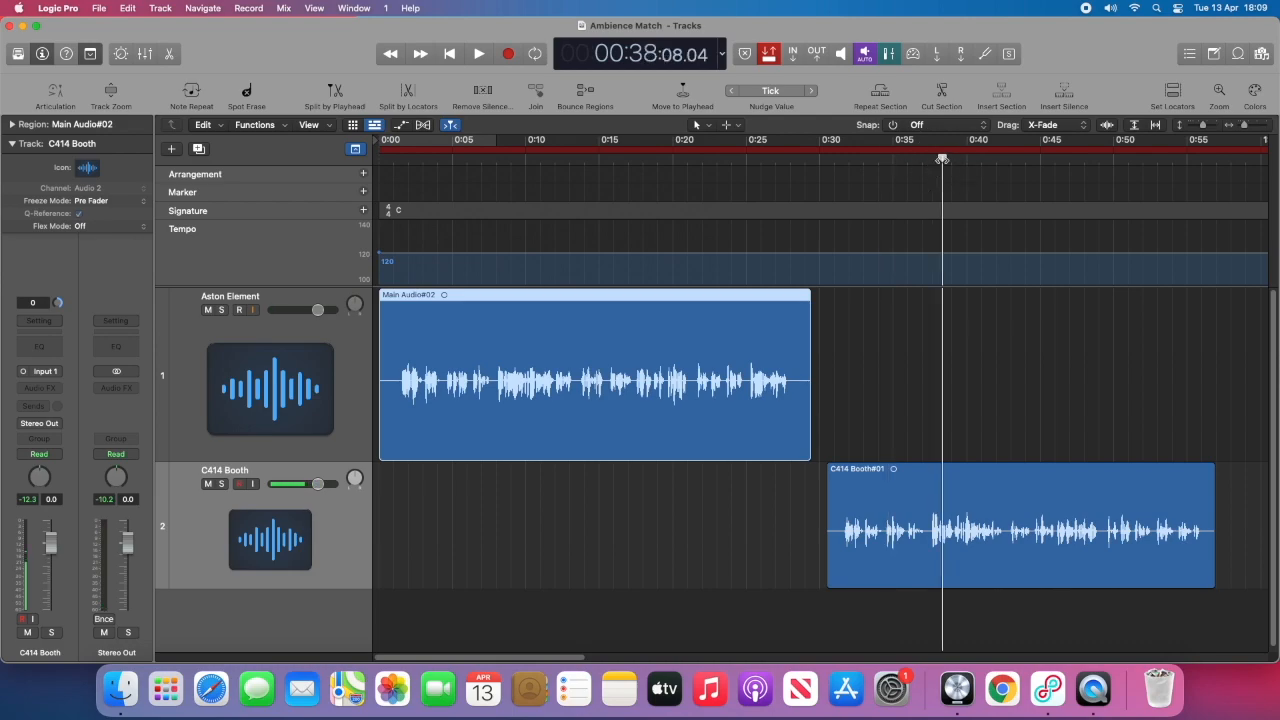
key("space")
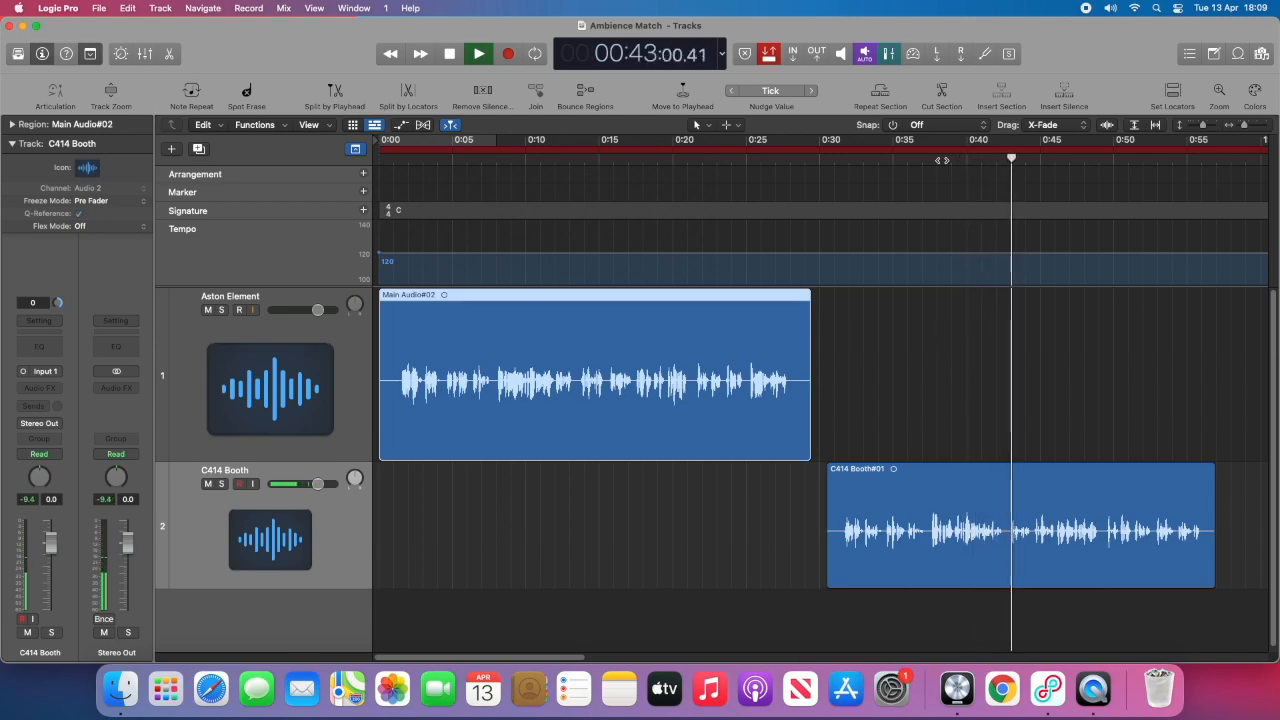
key("space")
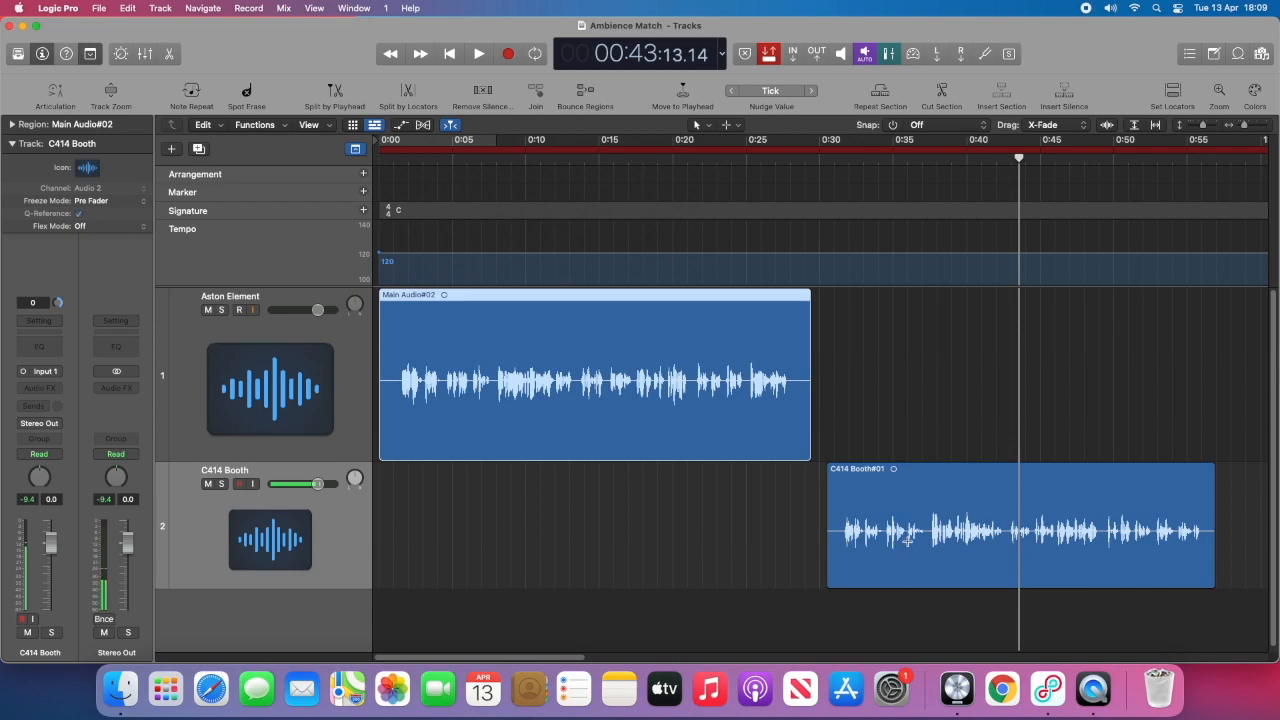
Split the Main Audio#02 region at about 0:13 and delete its second part
left_click(576, 406)
left_click(576, 406)
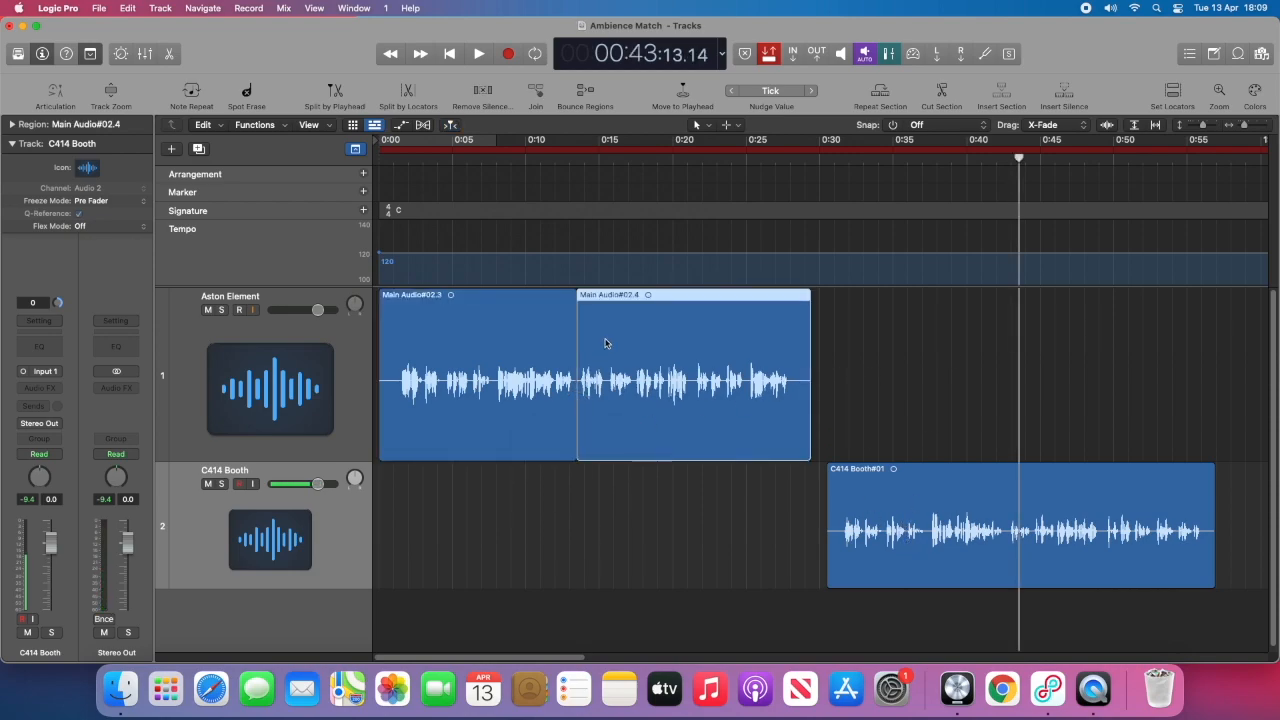
key("Delete")
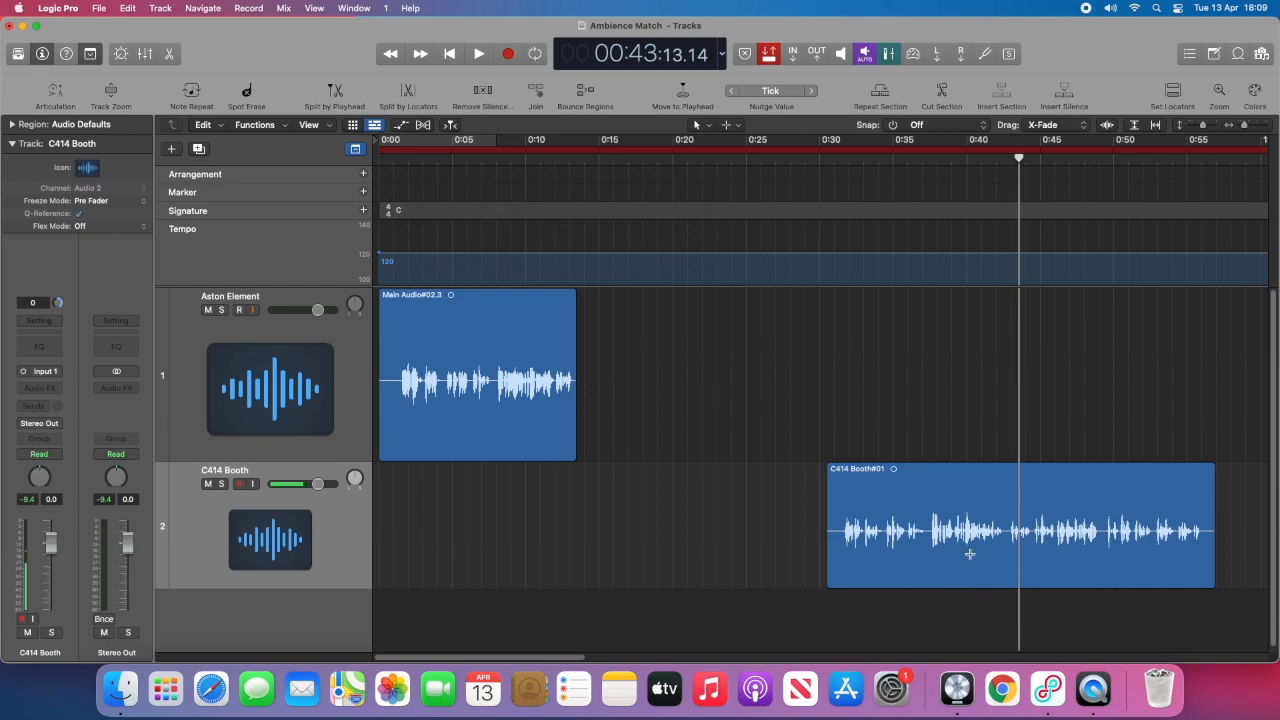
Split the C414 Booth#01 region at about 0:42 and delete its first part
left_click(1005, 540)
left_click(1005, 540)
left_click(960, 497)
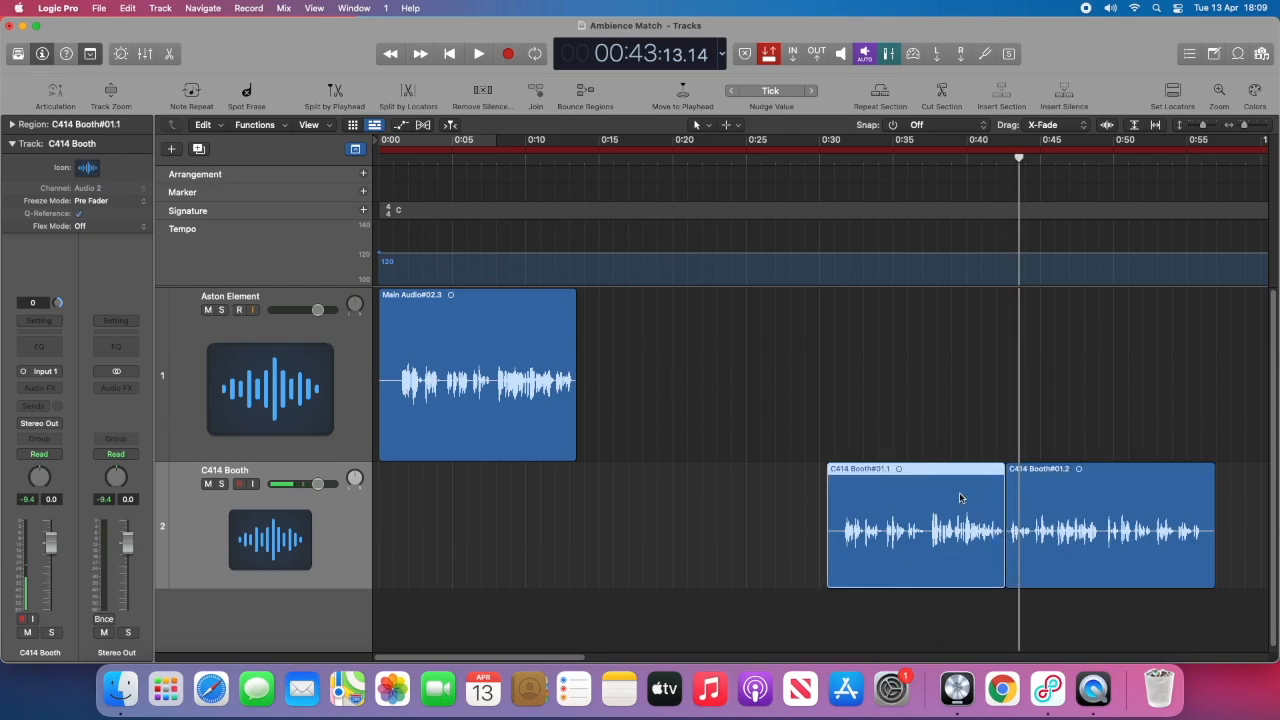
key("Delete")
Move the remaining C414 Booth region onto the Aston Element track at the end of the Main Audio region and play across the transition
left_click_drag(1058, 488, 623, 320)
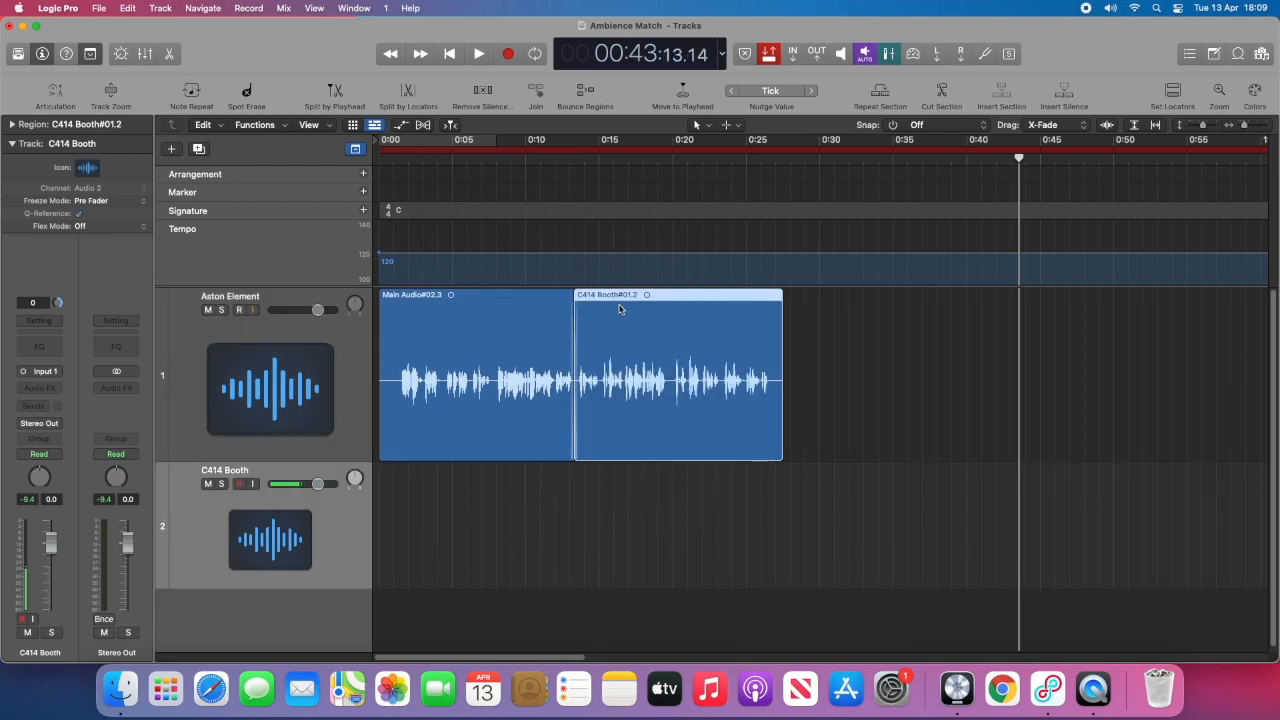
left_click(540, 160)
key("space")
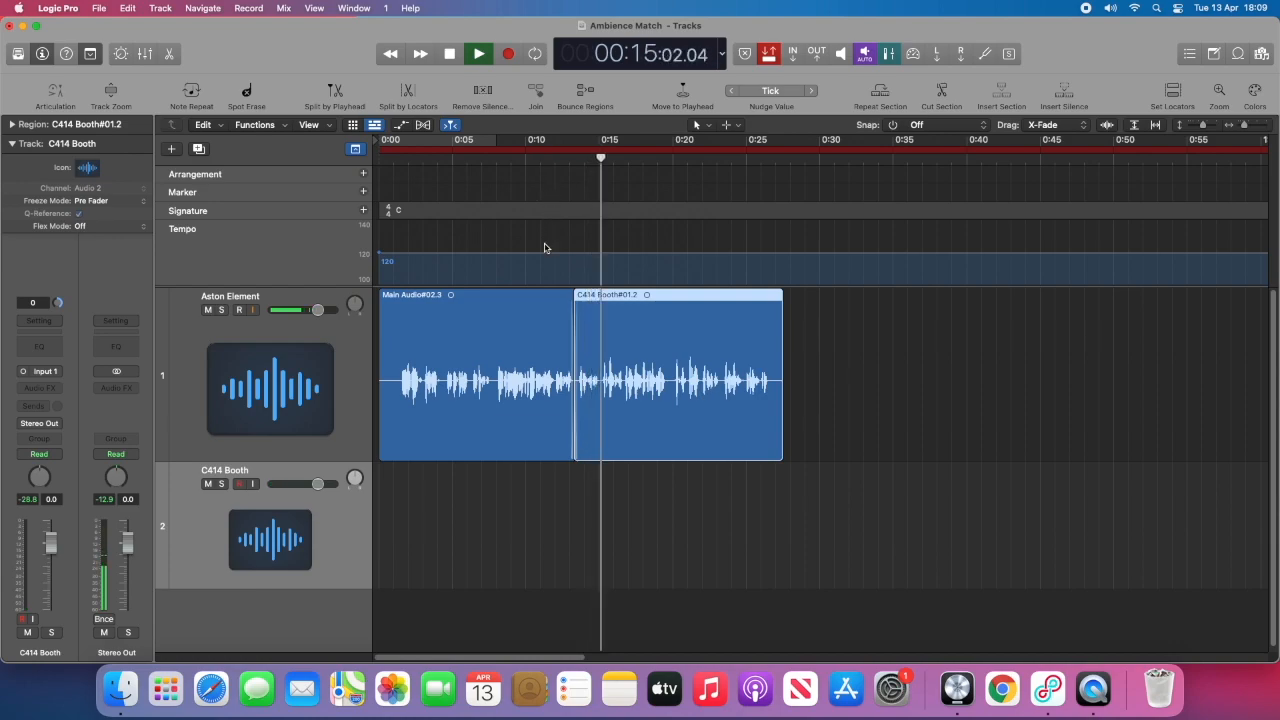
key("space")
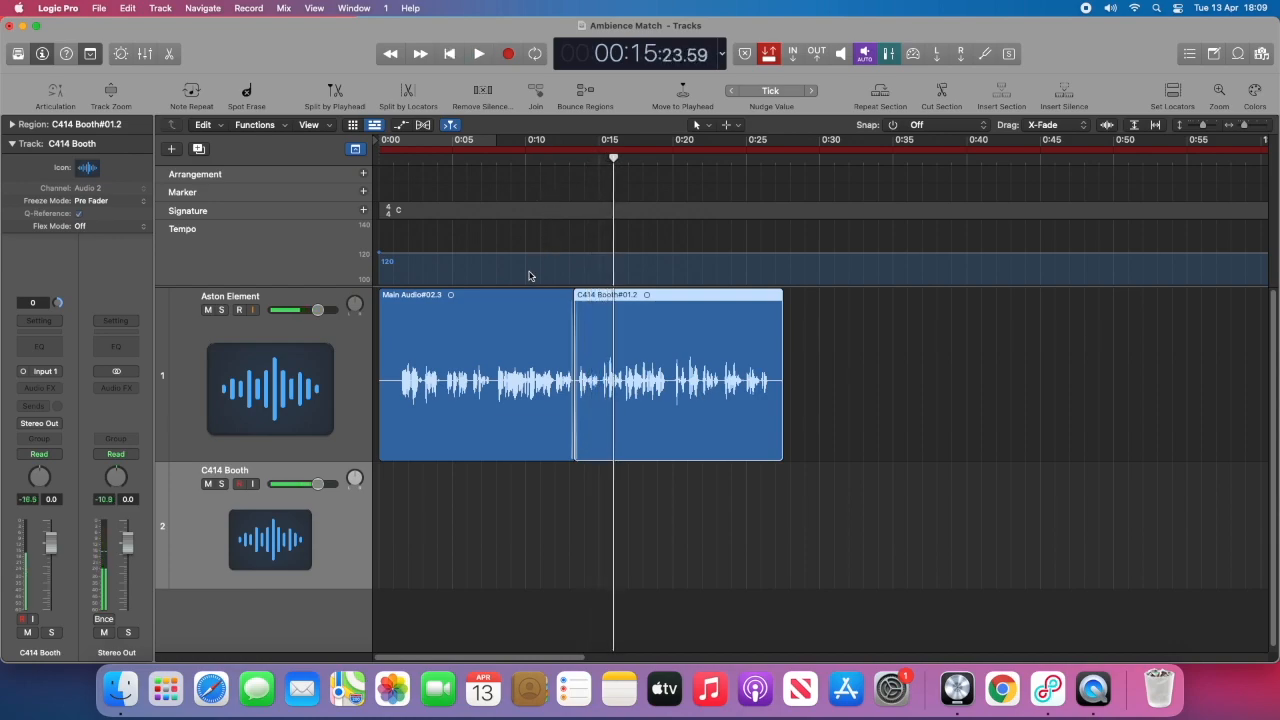
Join both regions on the Aston Element track into one new audio file and delete the empty C414 Booth track
left_click(536, 337)
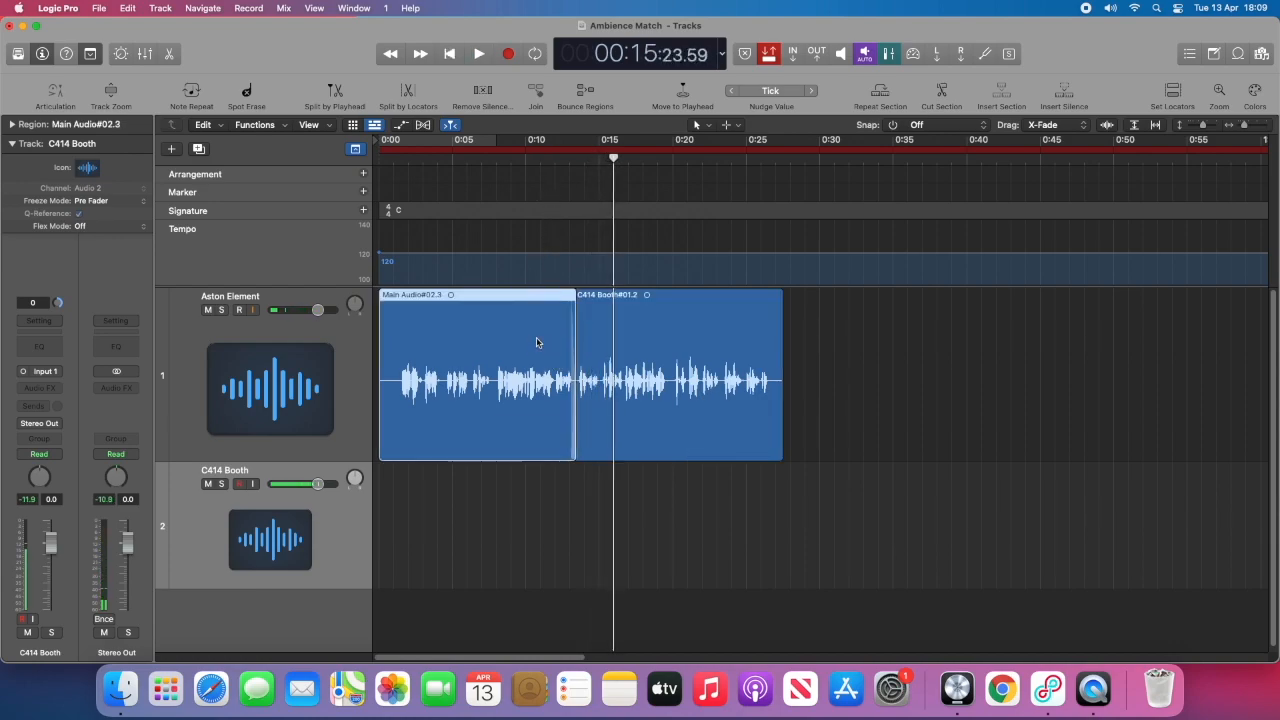
left_click(595, 296, "shift")
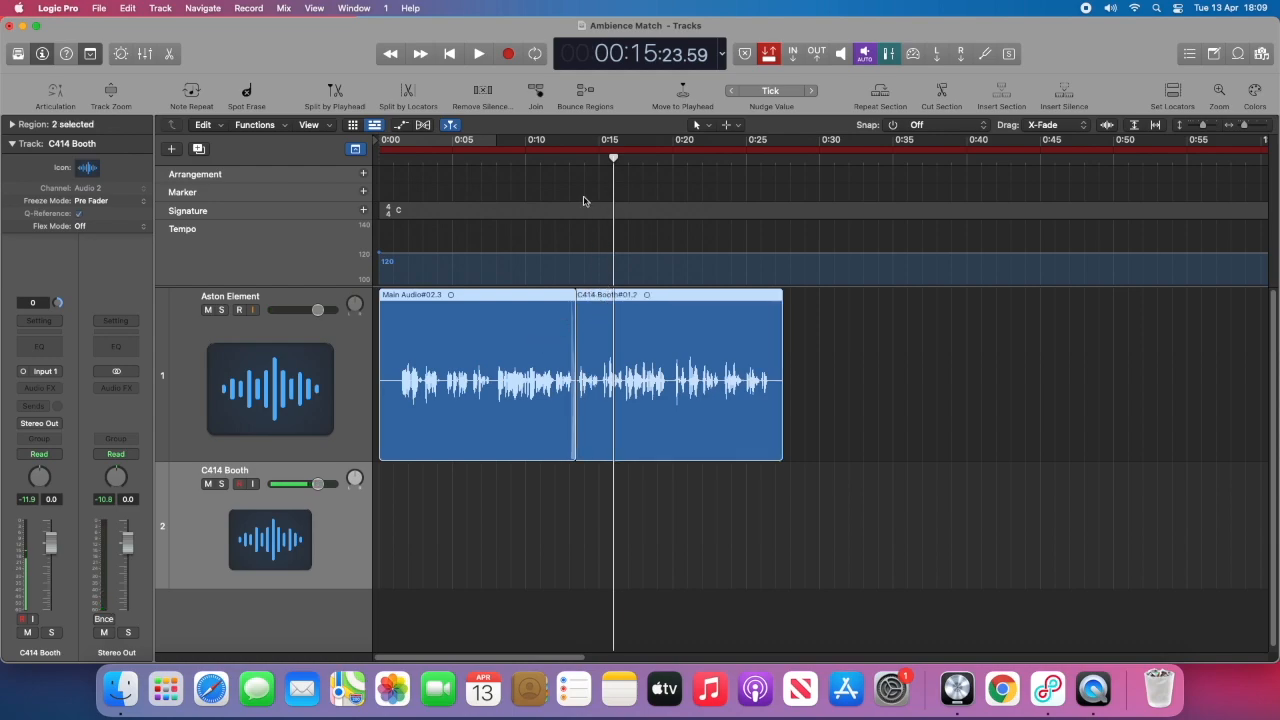
left_click(538, 100)
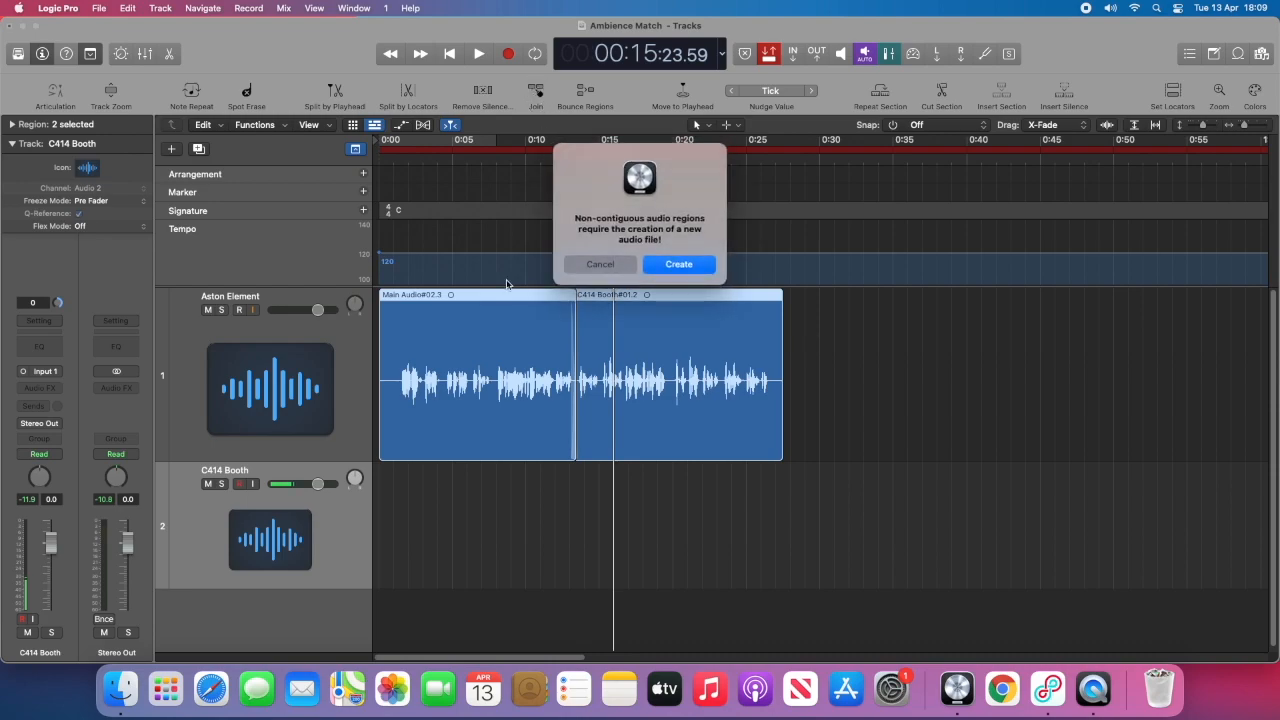
left_click(677, 263)
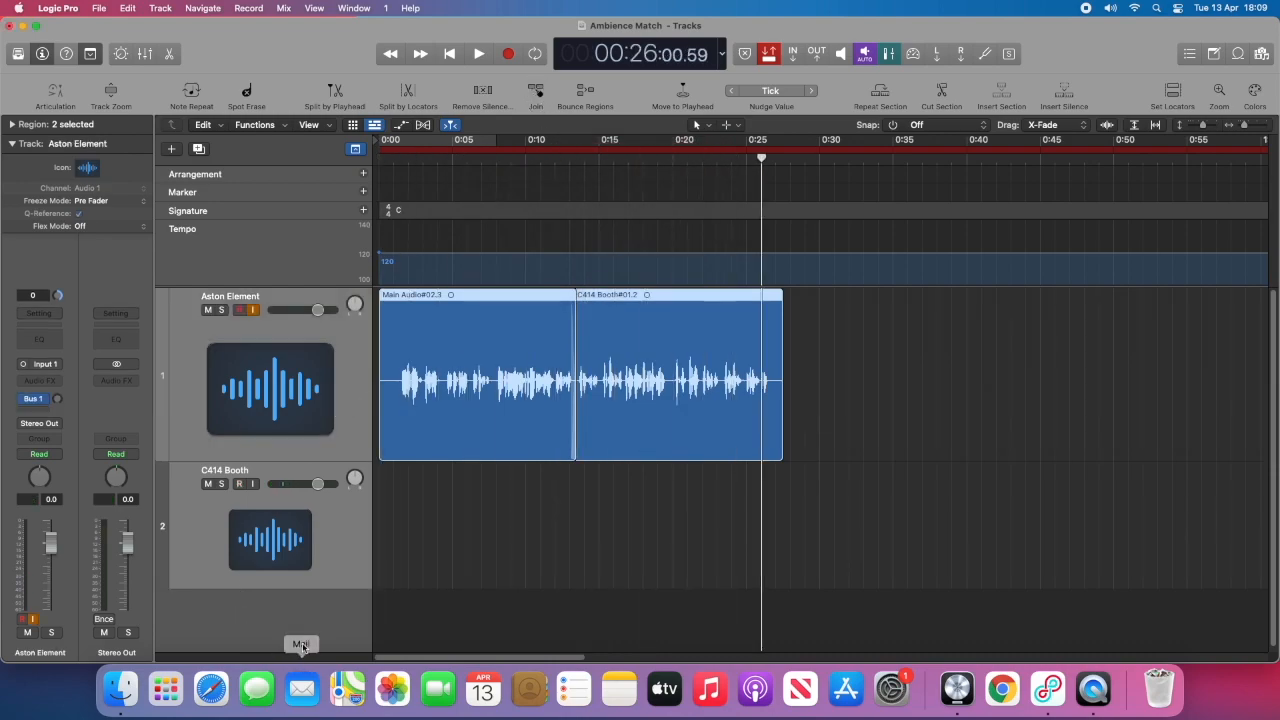
left_click(315, 563)
key("super+BackSpace")
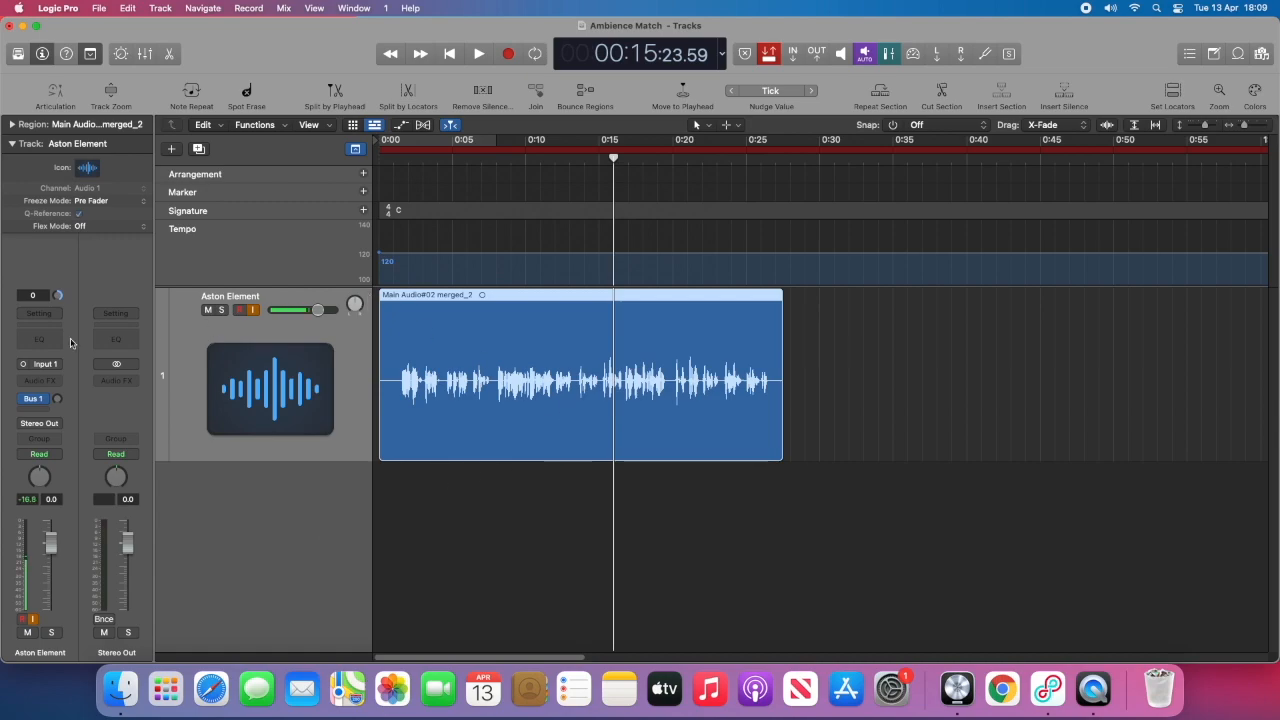
Insert a Compressor on the Aston Element track, set its threshold to about -22 dB, adjust the ratio, and audition the merged region across the transition
left_click(45, 381)
mouse_move(55, 416)
left_click(131, 420)
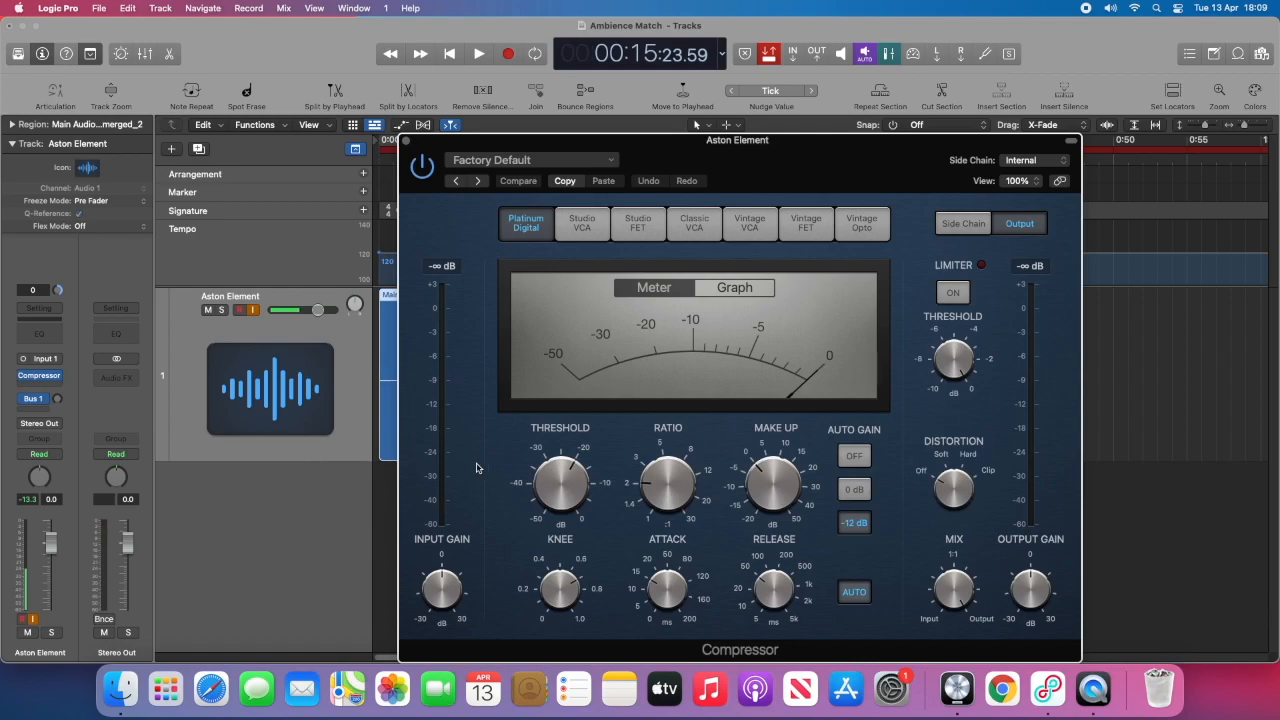
left_click_drag(556, 484, 553, 488)
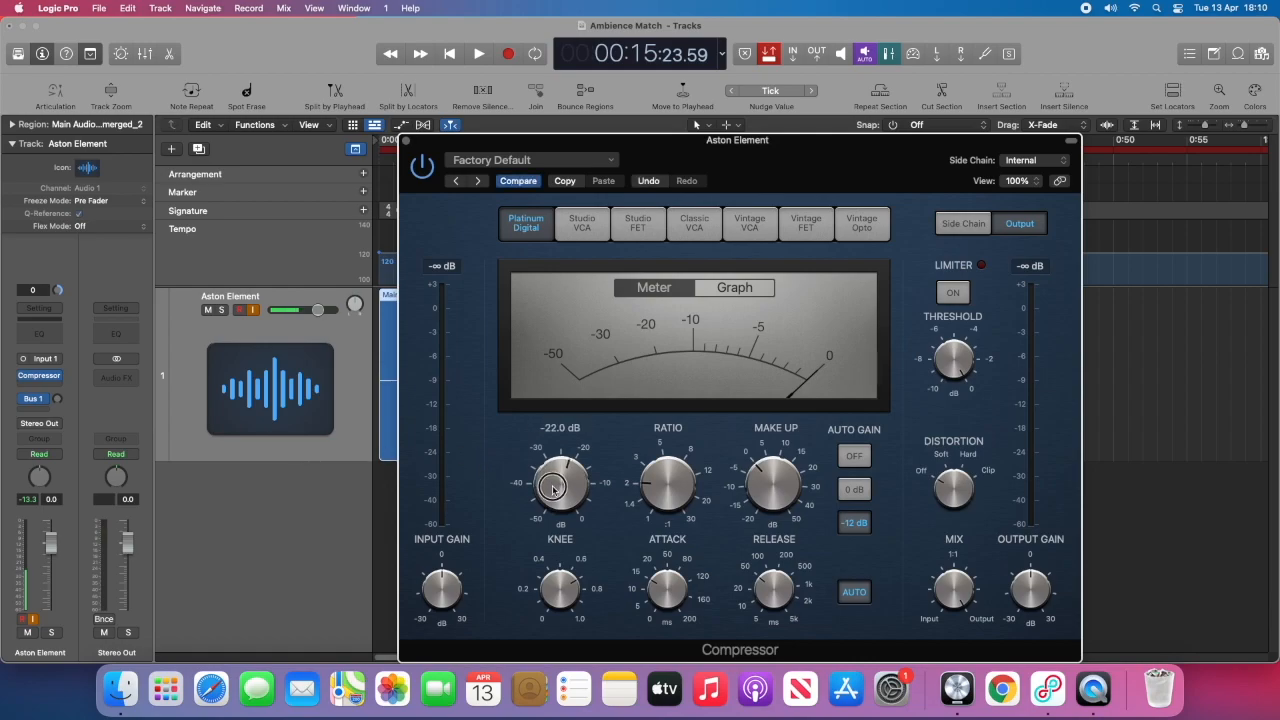
left_click_drag(666, 478, 665, 480)
left_click(409, 144)
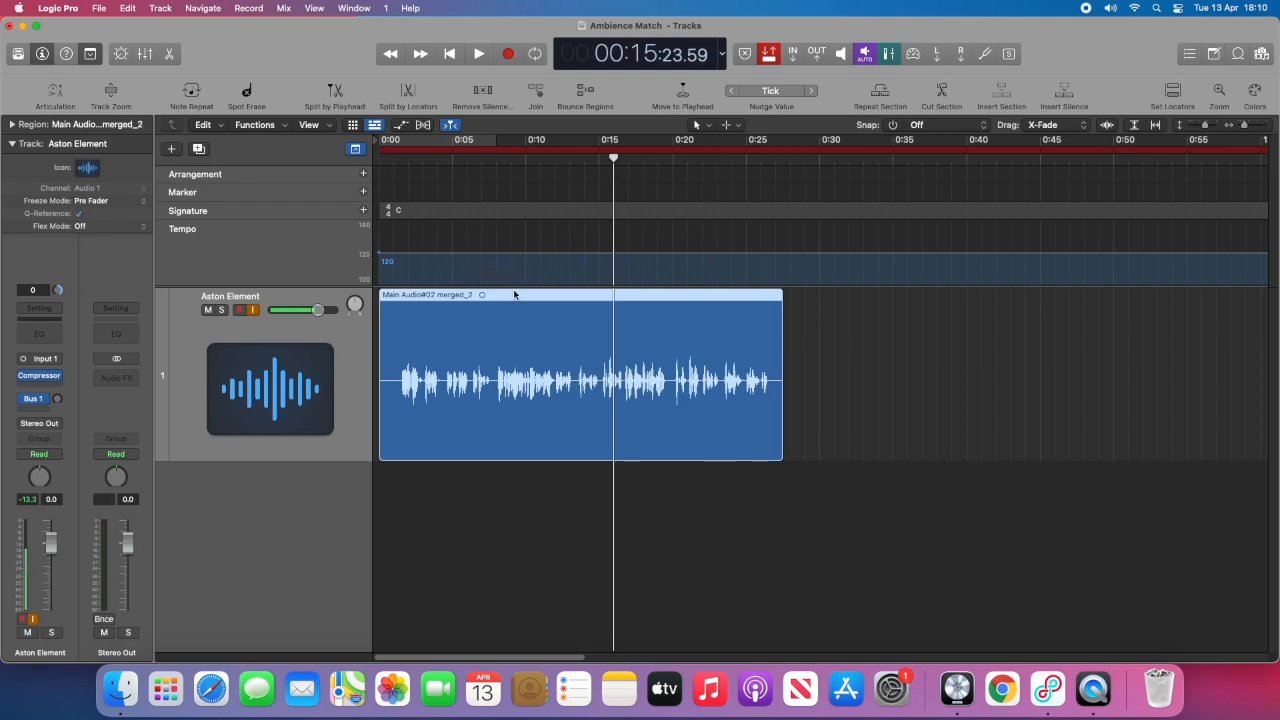
double_click(543, 158)
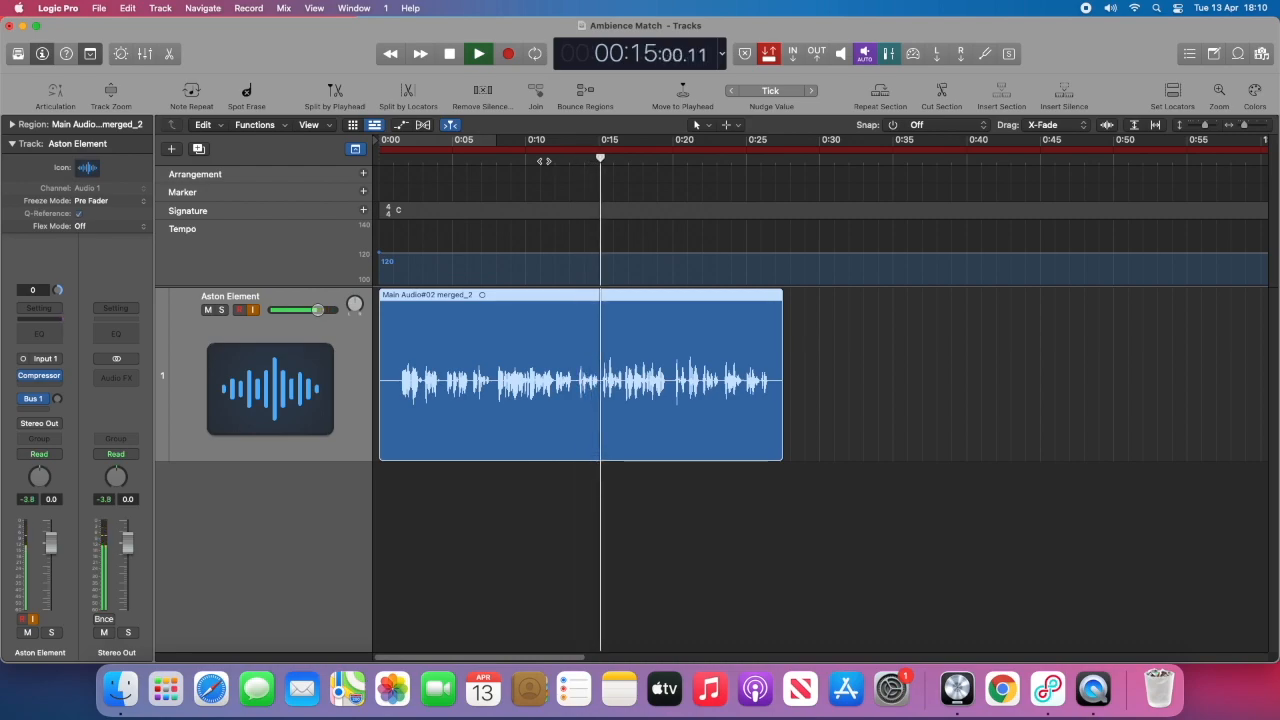
key("space")
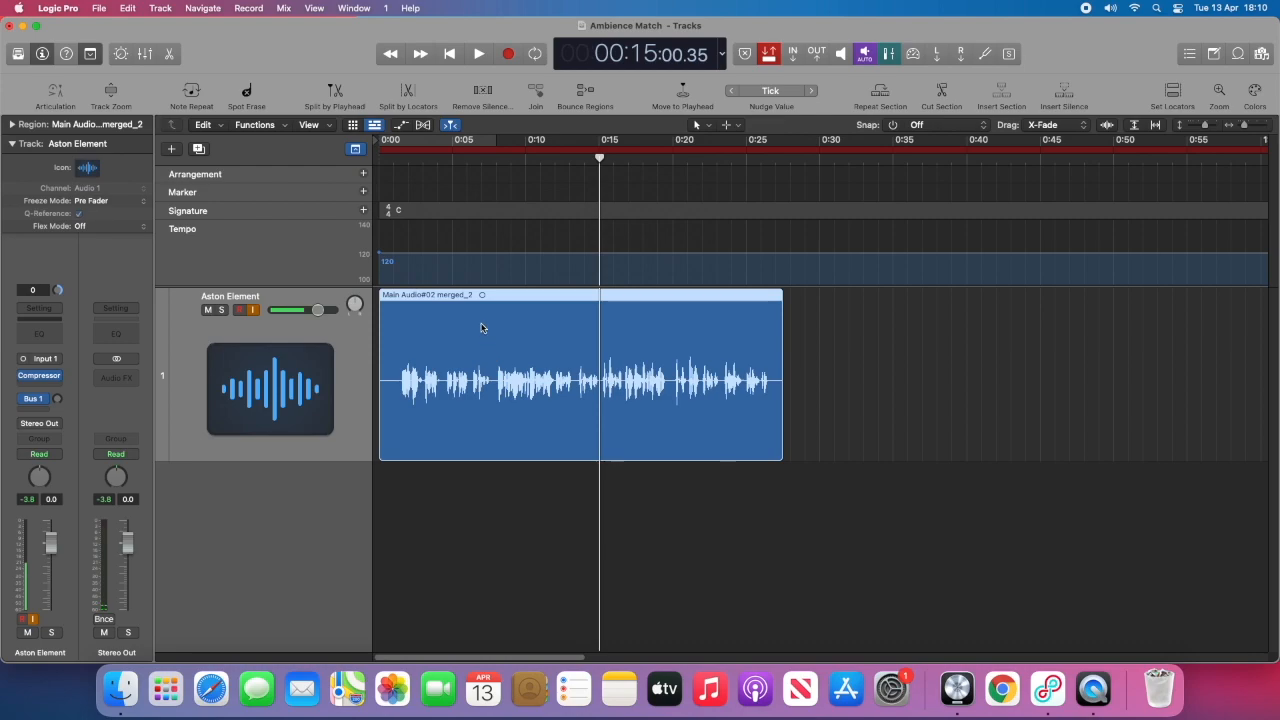
Bounce the merged region in place to a new track, leaving the source, and enlarge the new track's height
right_click(482, 321)
left_click(530, 328)
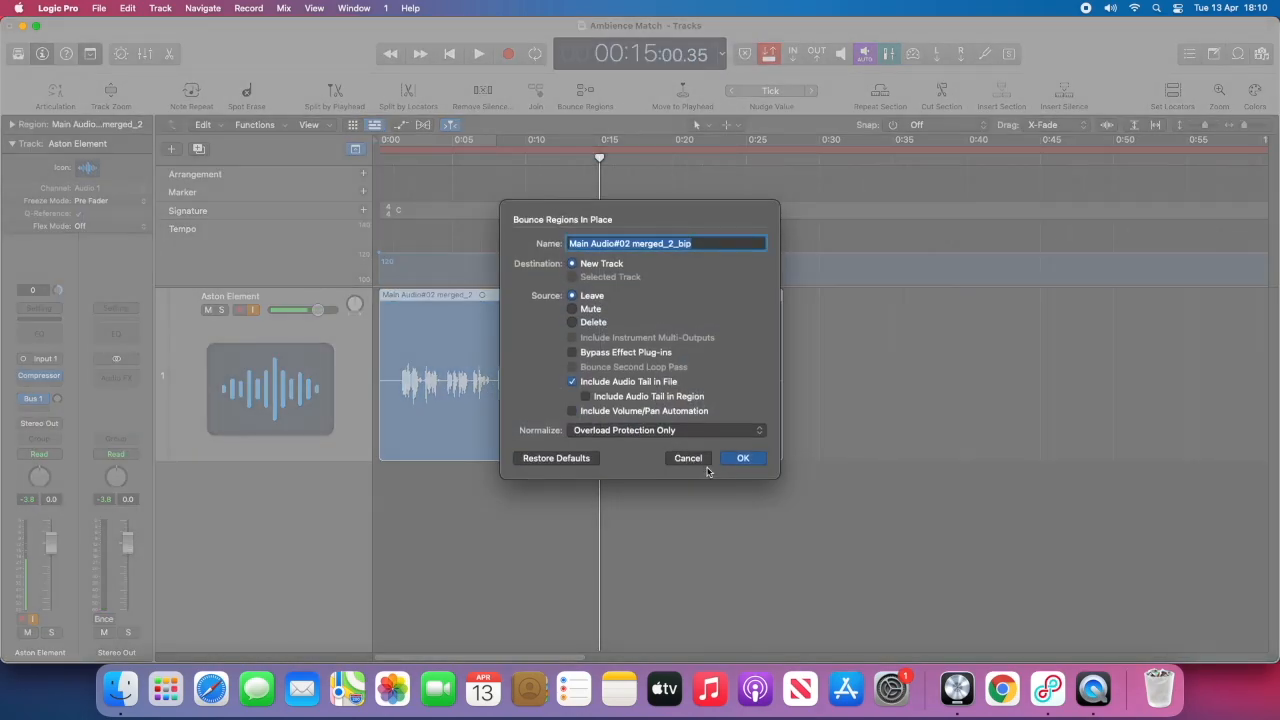
left_click(738, 459)
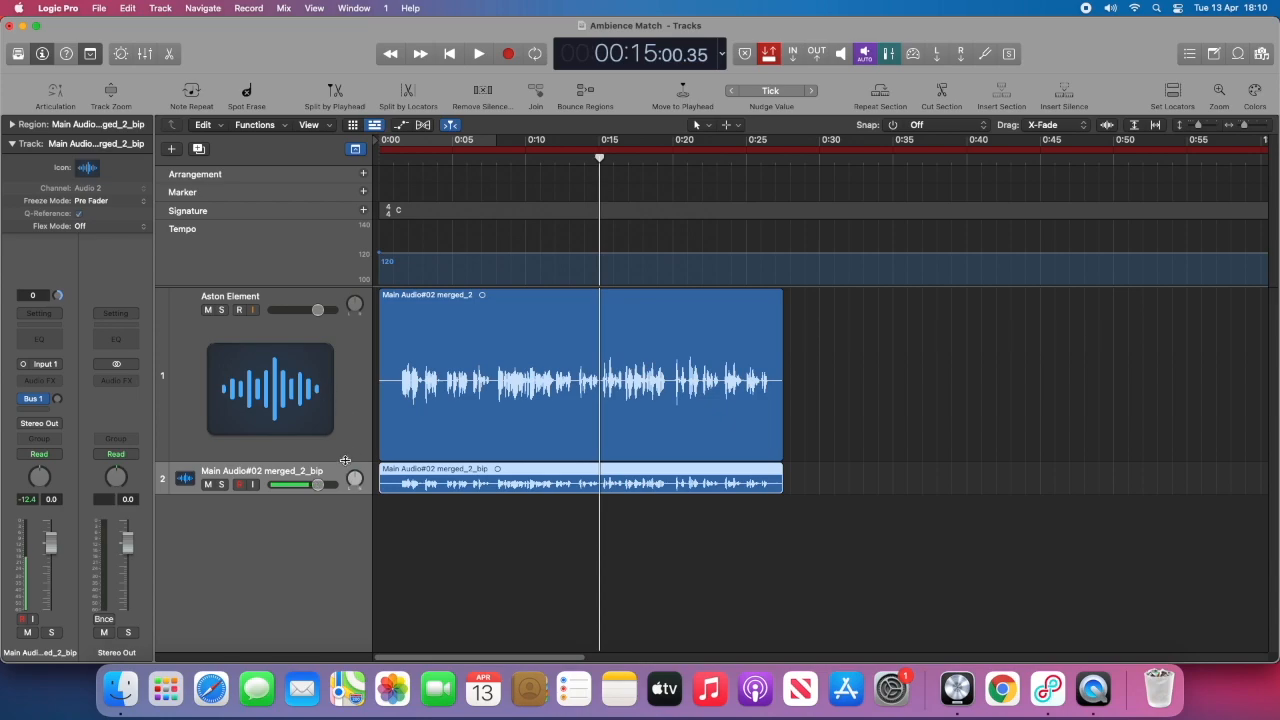
left_click_drag(345, 460, 338, 528)
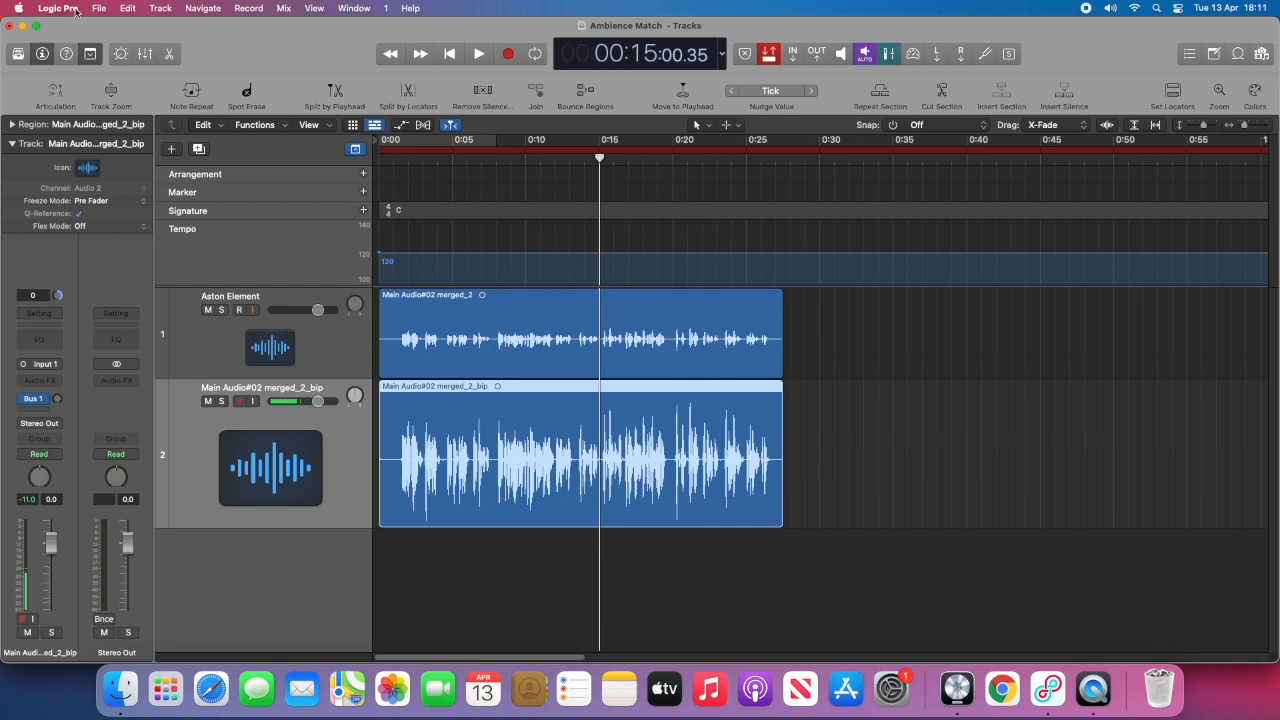
Check the external sample editor setting in the File Editor section of the audio preferences
left_click(64, 10)
mouse_move(74, 50)
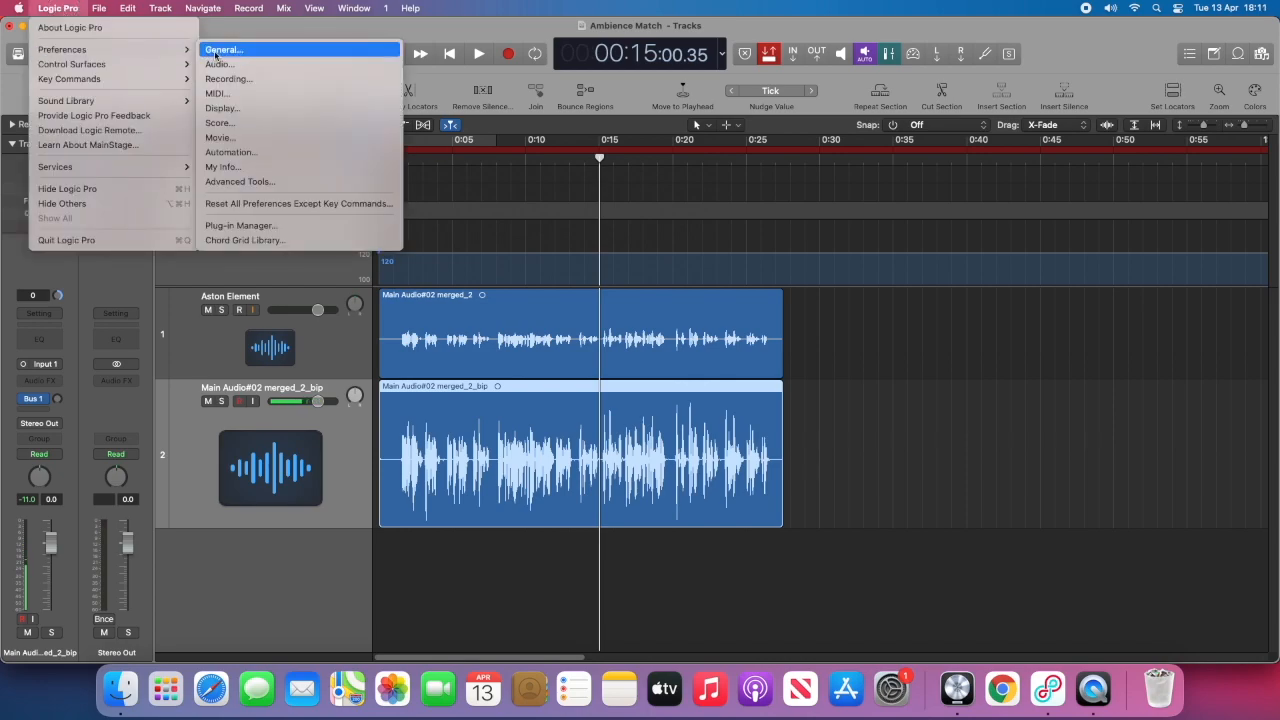
left_click(238, 183)
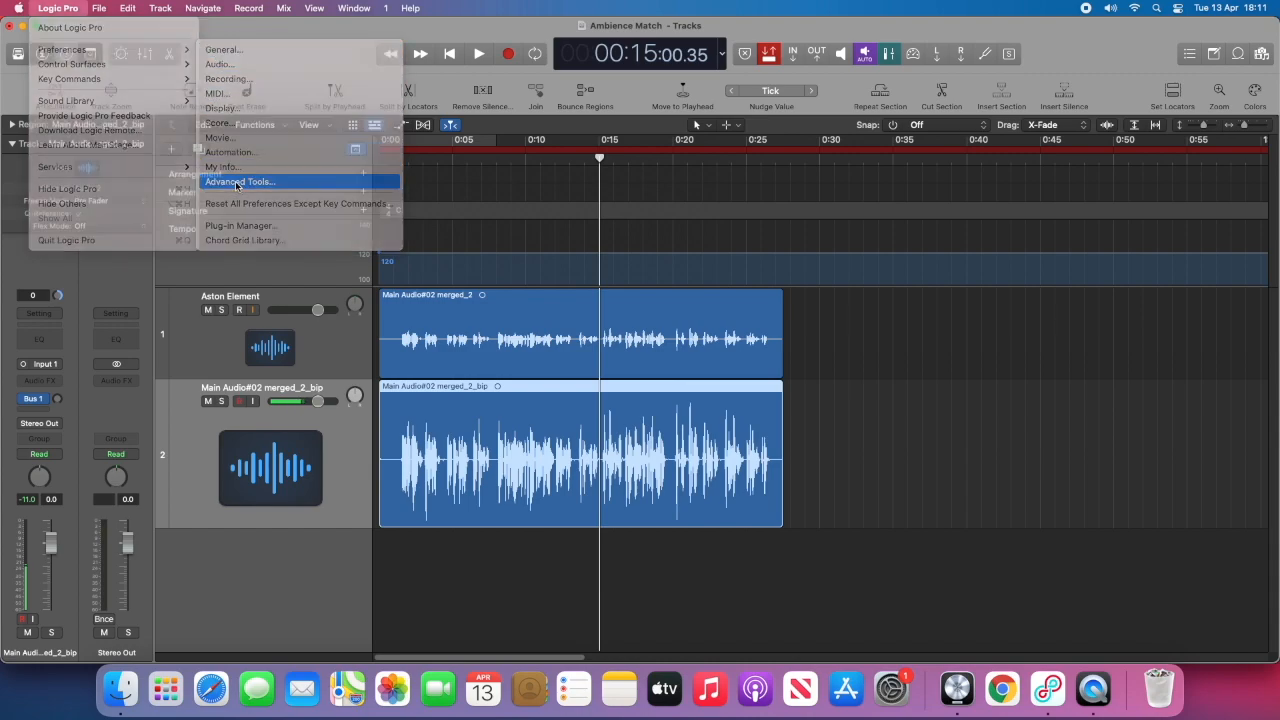
left_click(103, 55)
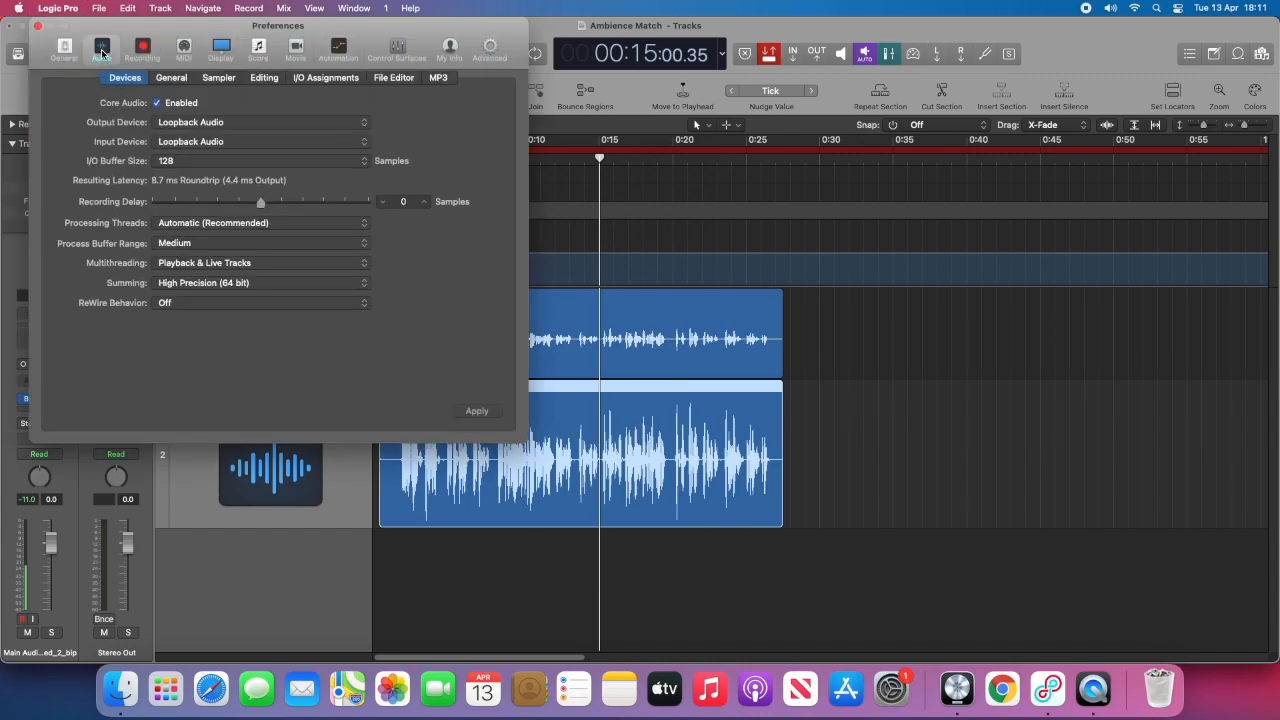
left_click(395, 84)
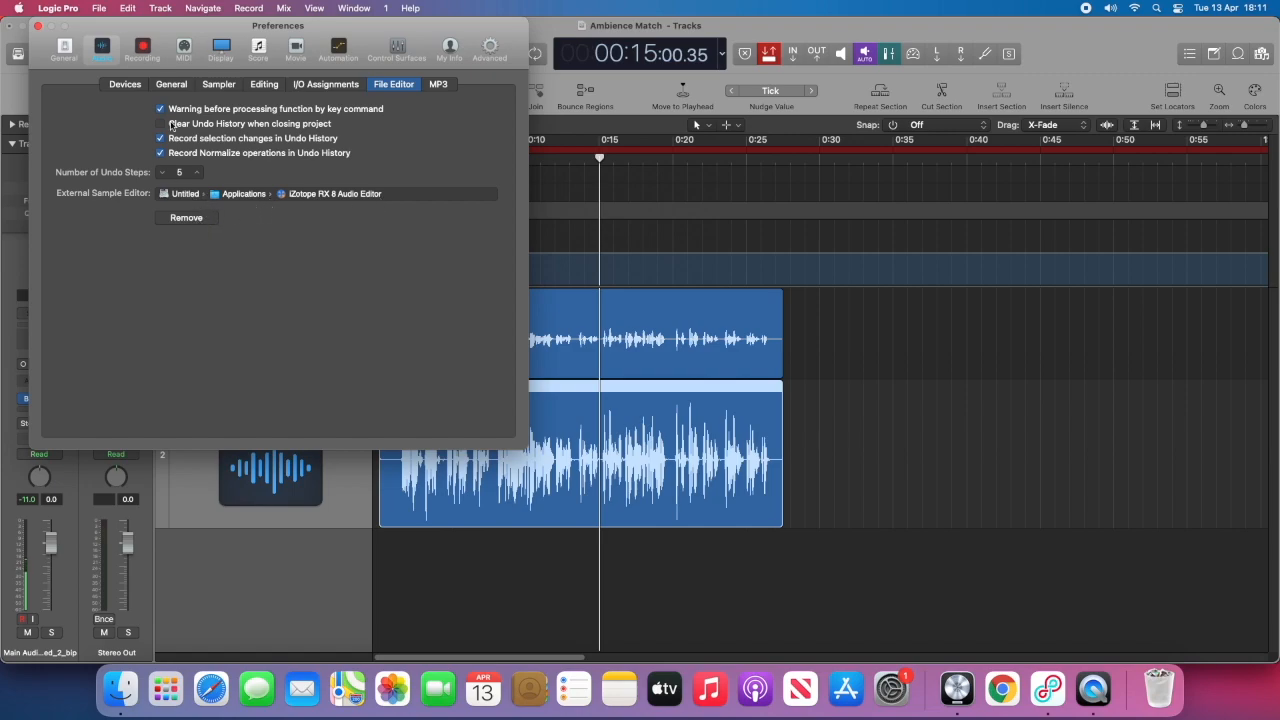
left_click(38, 27)
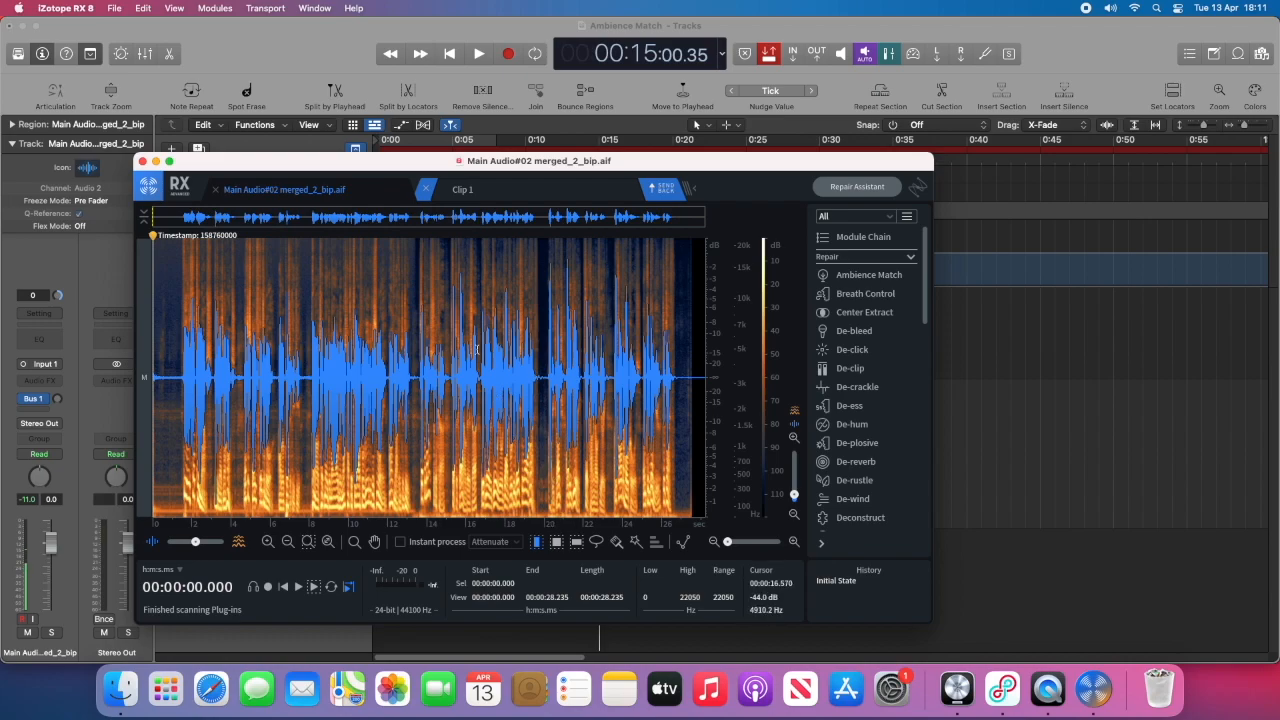
Switch to iZotope RX 8, move and enlarge its window, and place the playhead at about 20.6 s in the clip
left_click_drag(499, 168, 472, 70)
left_click_drag(900, 521, 1097, 584)
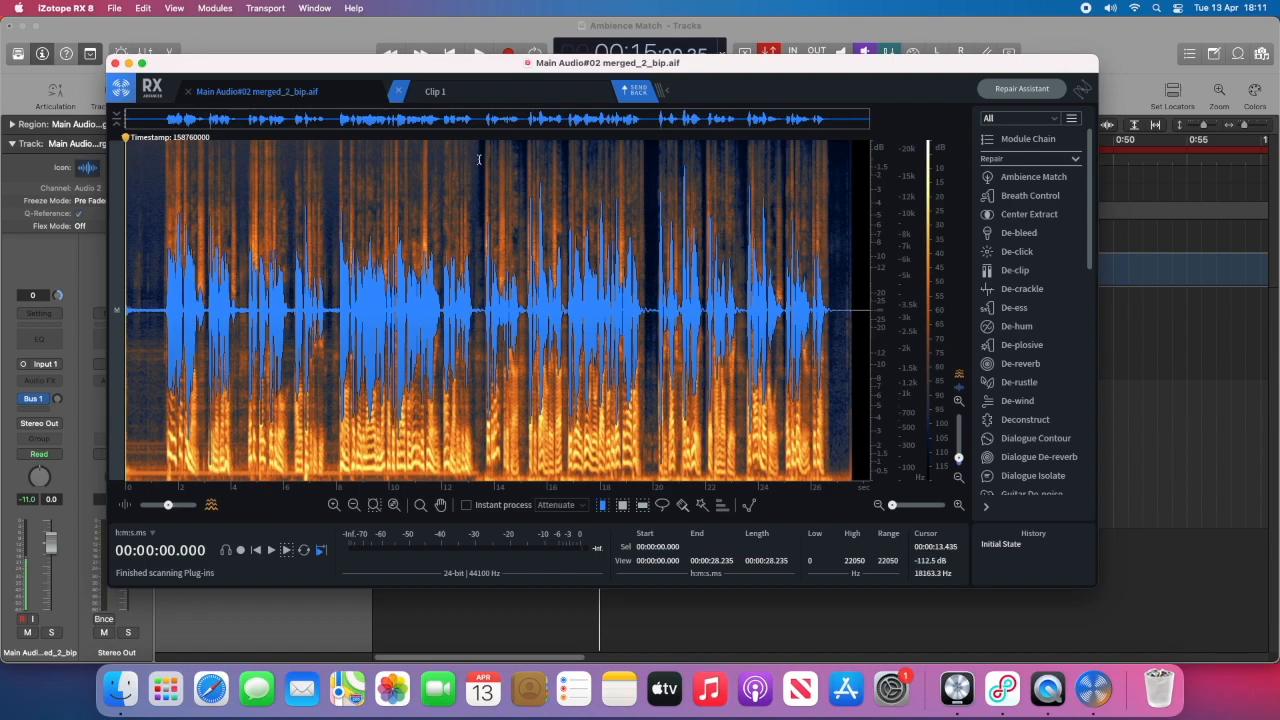
left_click_drag(478, 158, 767, 196)
left_click(667, 196)
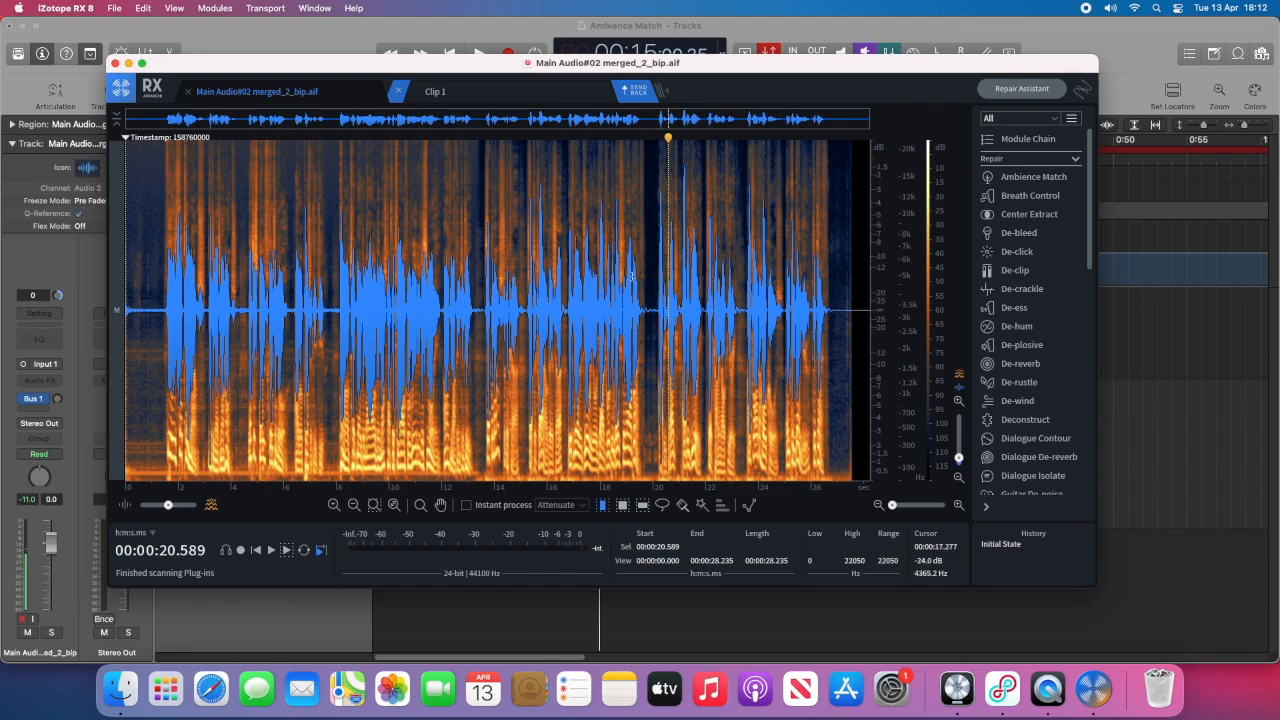
Open the Ambience Match module for the clip and set its trim to -0.1 dB
left_click(1036, 180)
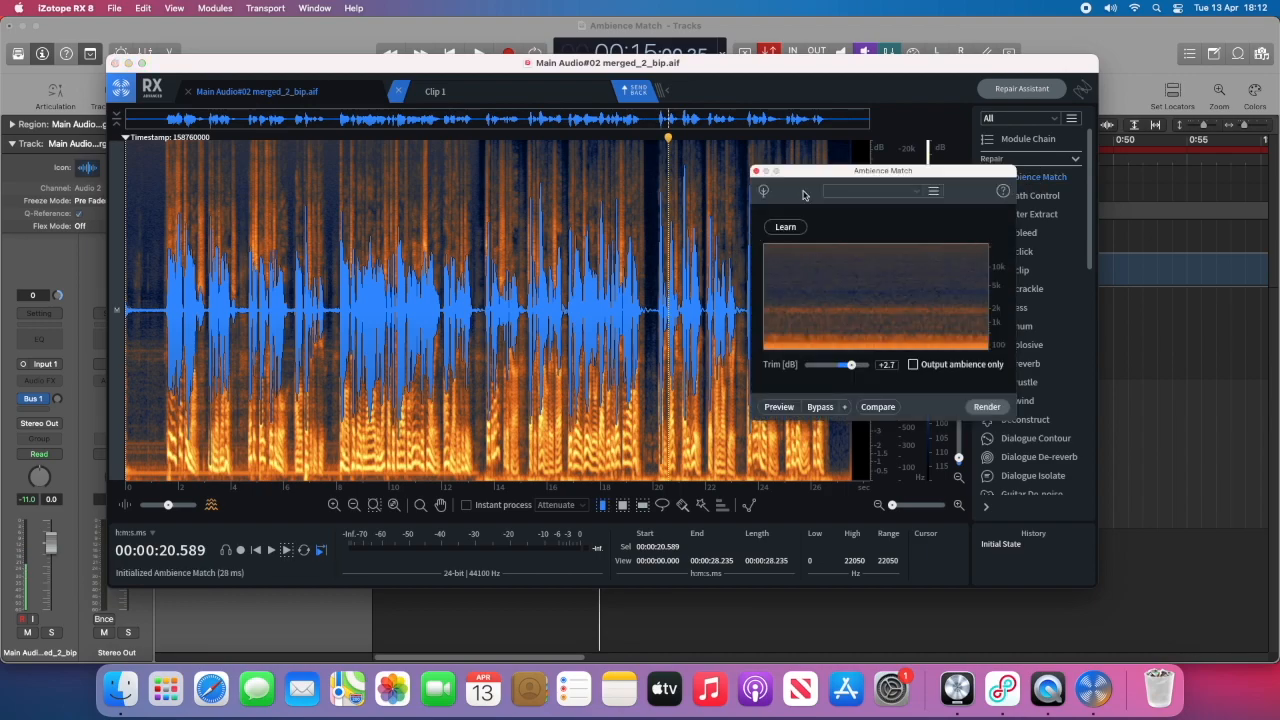
left_click_drag(805, 171, 789, 167)
left_click_drag(838, 364, 817, 364)
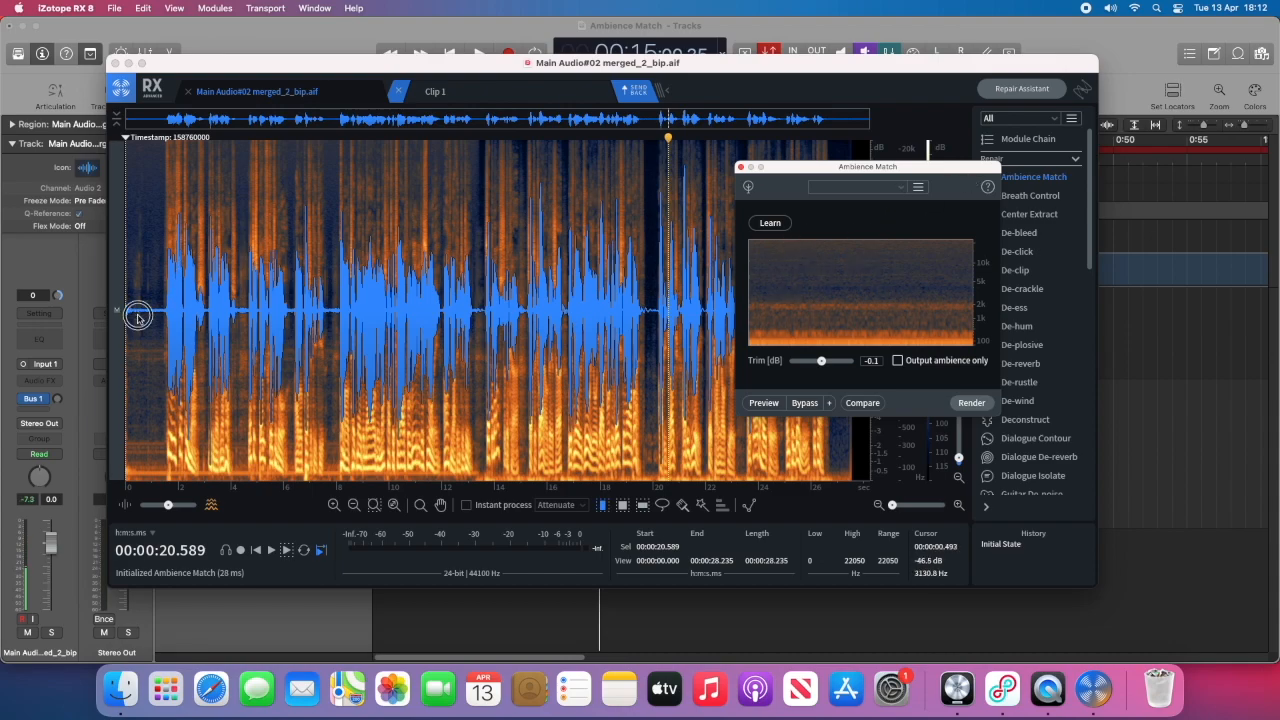
Select the speech-free passage from about 0.49 to 1.29 s and learn its ambience profile
left_click_drag(137, 316, 148, 312)
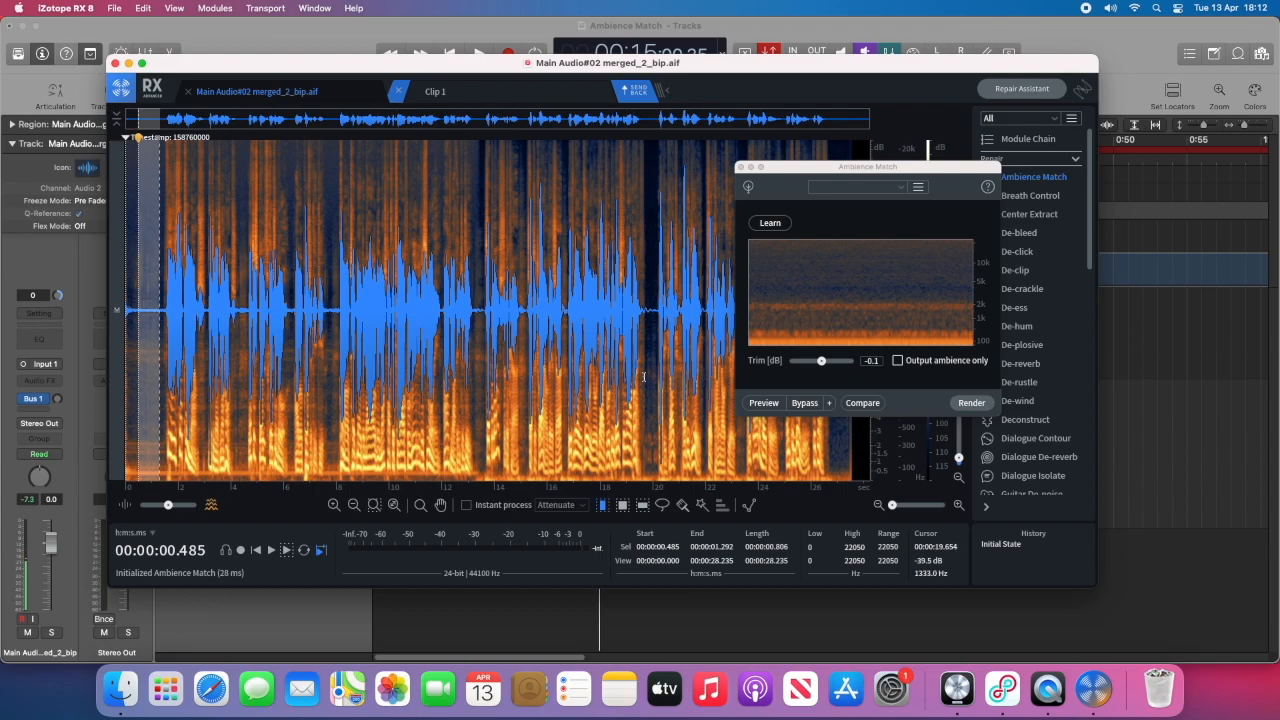
left_click(771, 223)
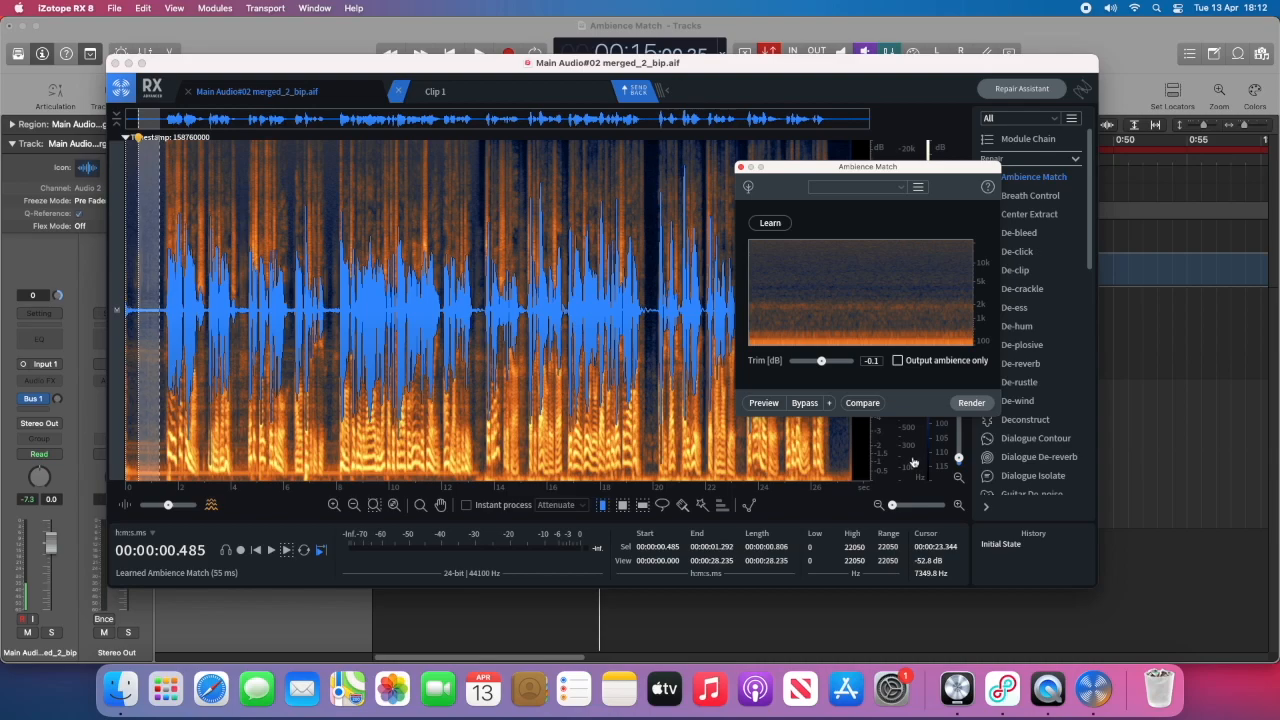
Switch to Loopback, add iZotope RX 8 Audio Editor as a source of the Loopback Audio device, and close its window
left_click(1004, 692)
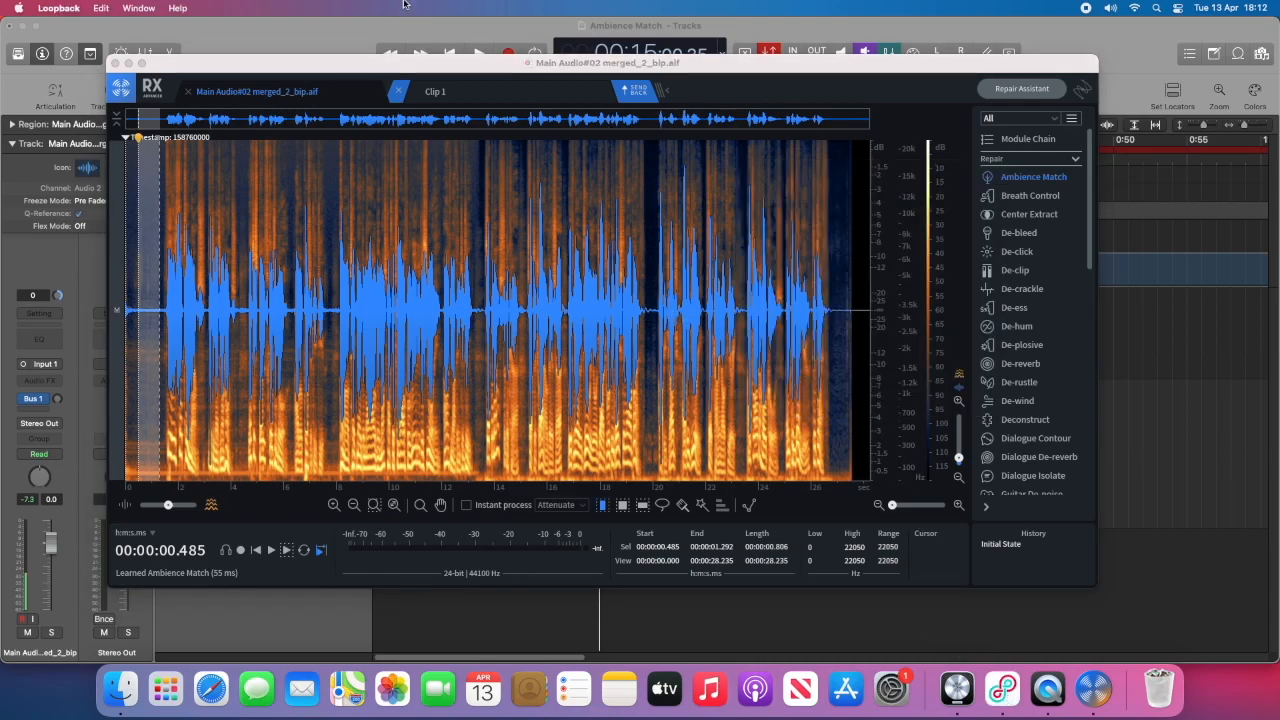
left_click(153, 9)
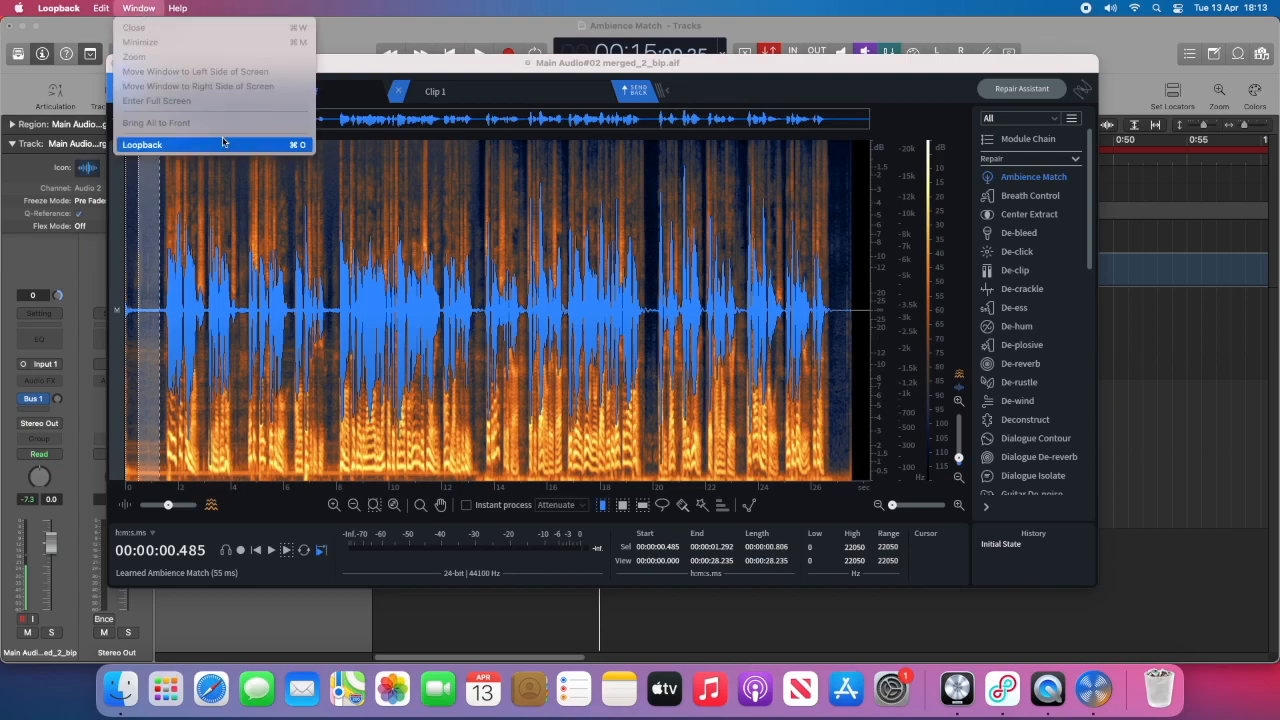
left_click(150, 144)
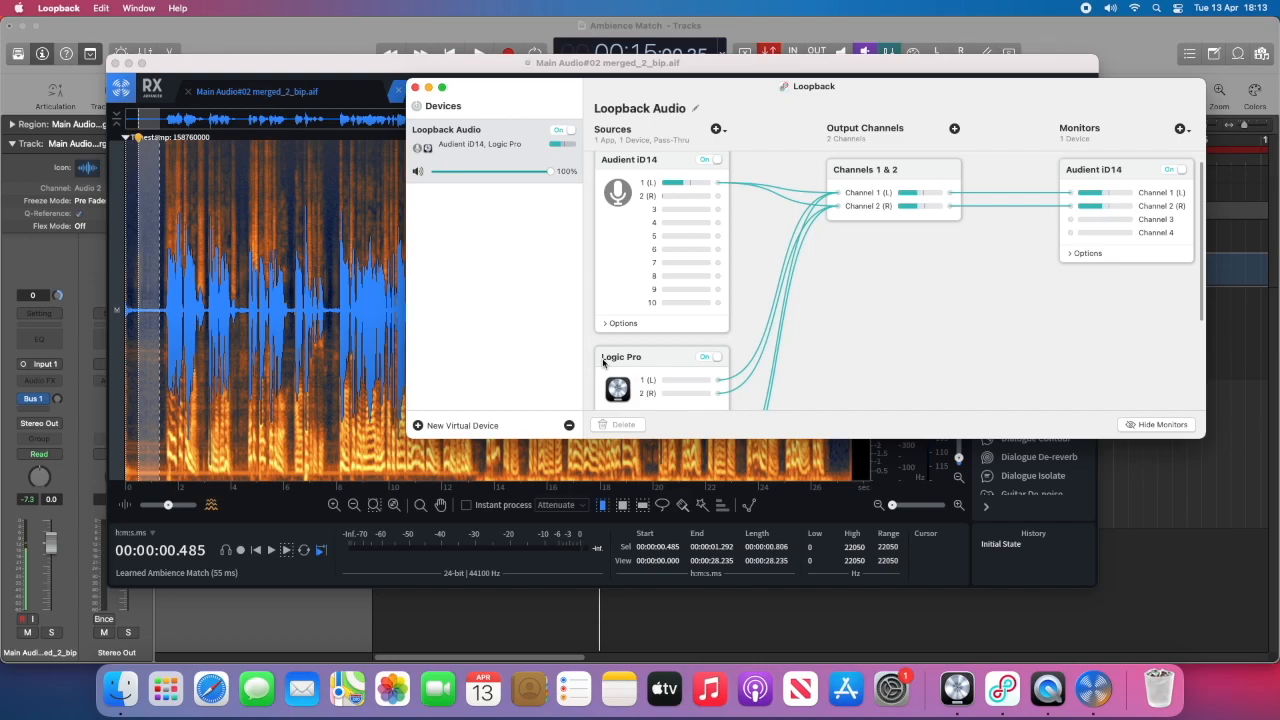
scroll(602, 364, "down", 3)
scroll(703, 207, "up", 3)
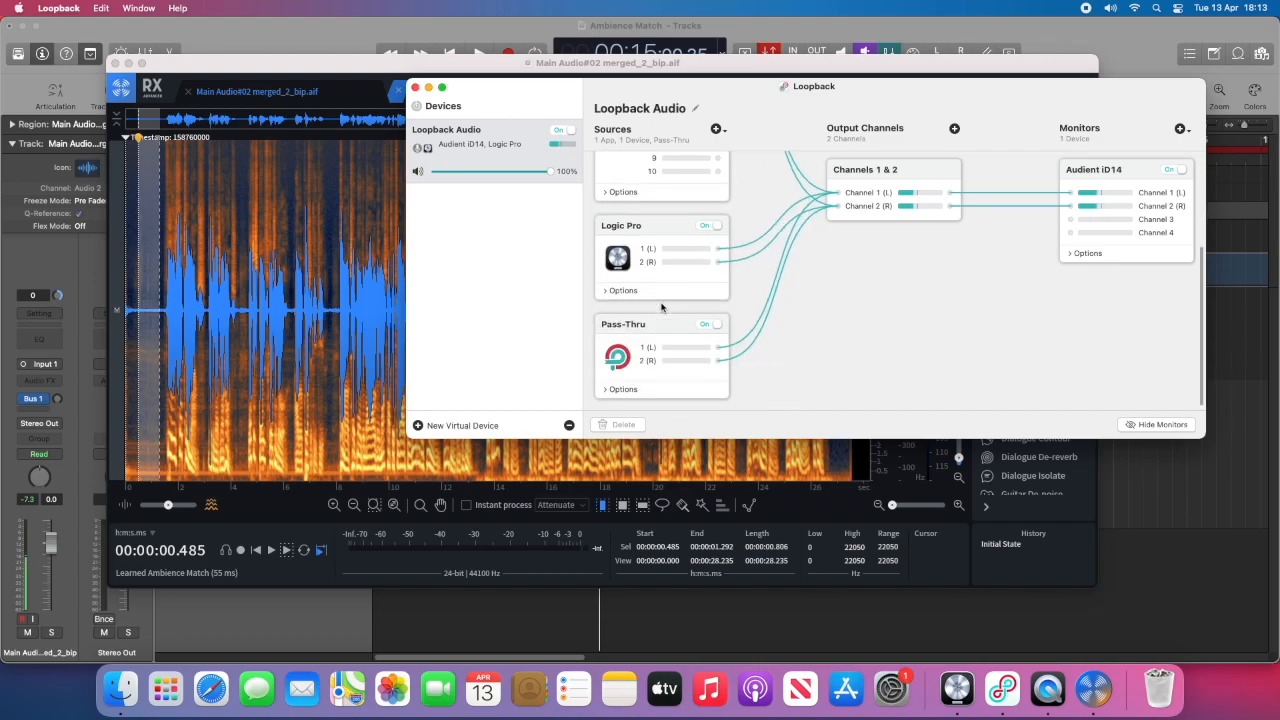
left_click(717, 129)
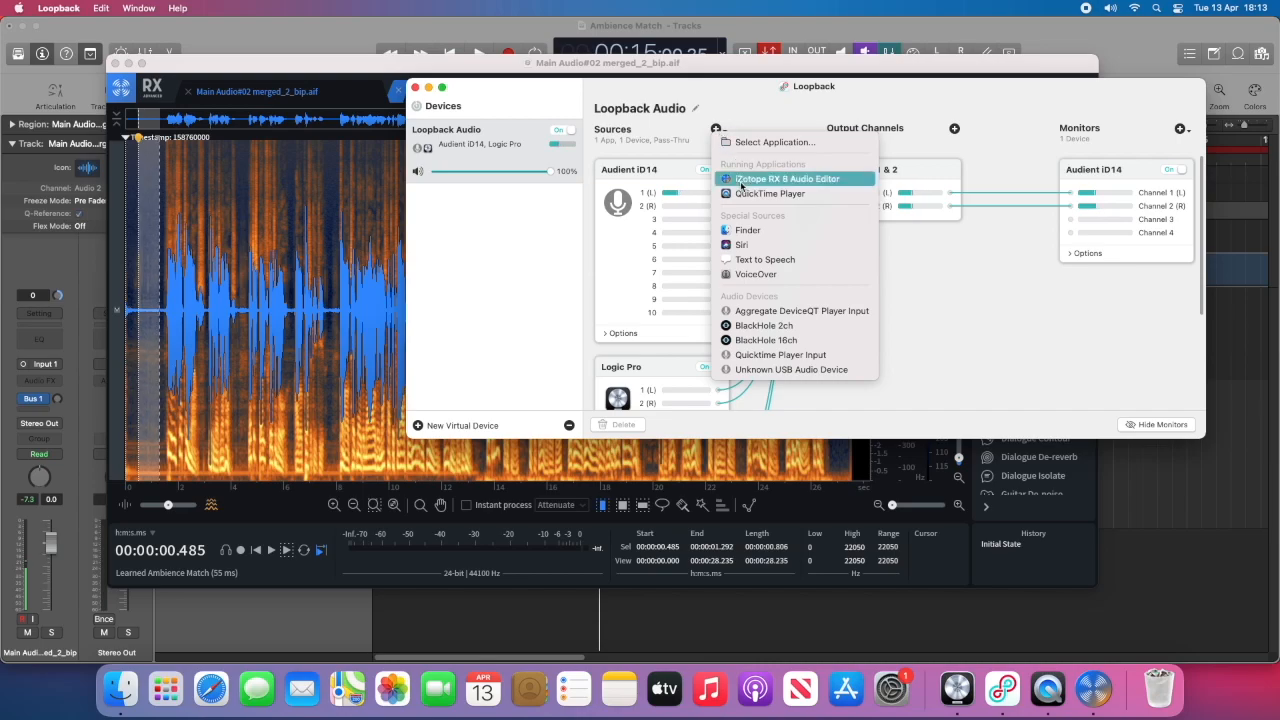
left_click(787, 179)
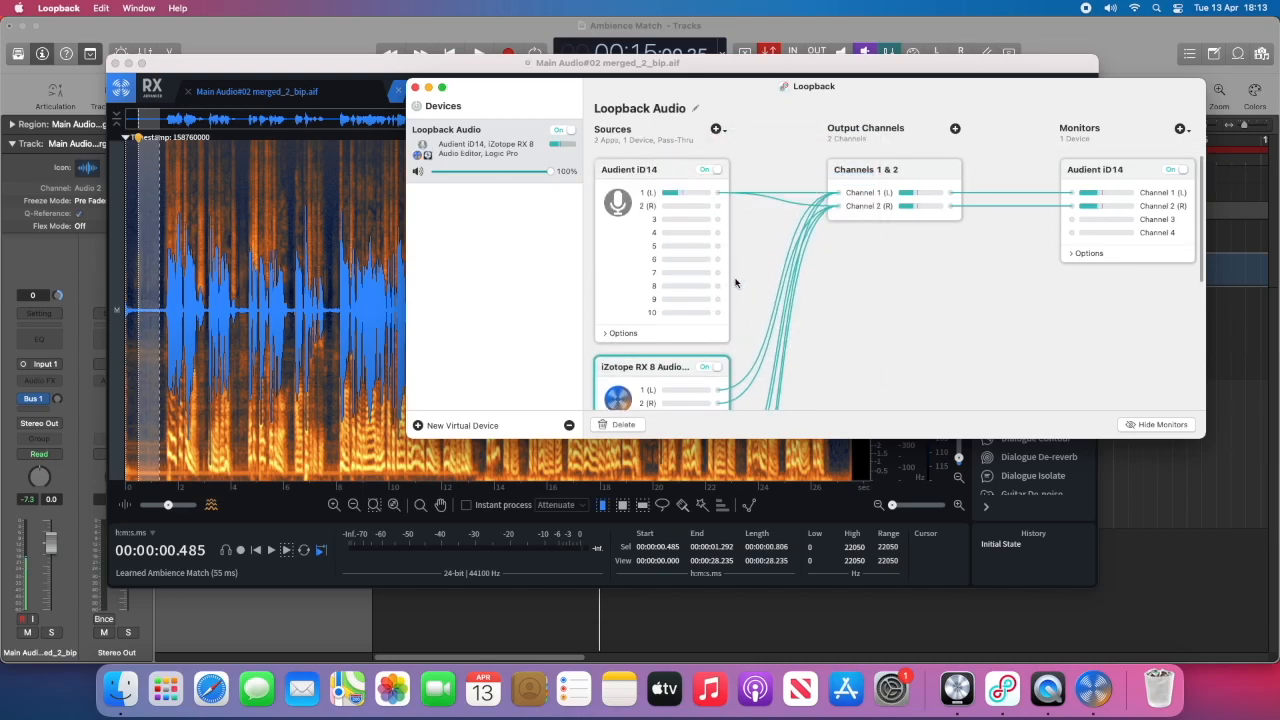
left_click(415, 87)
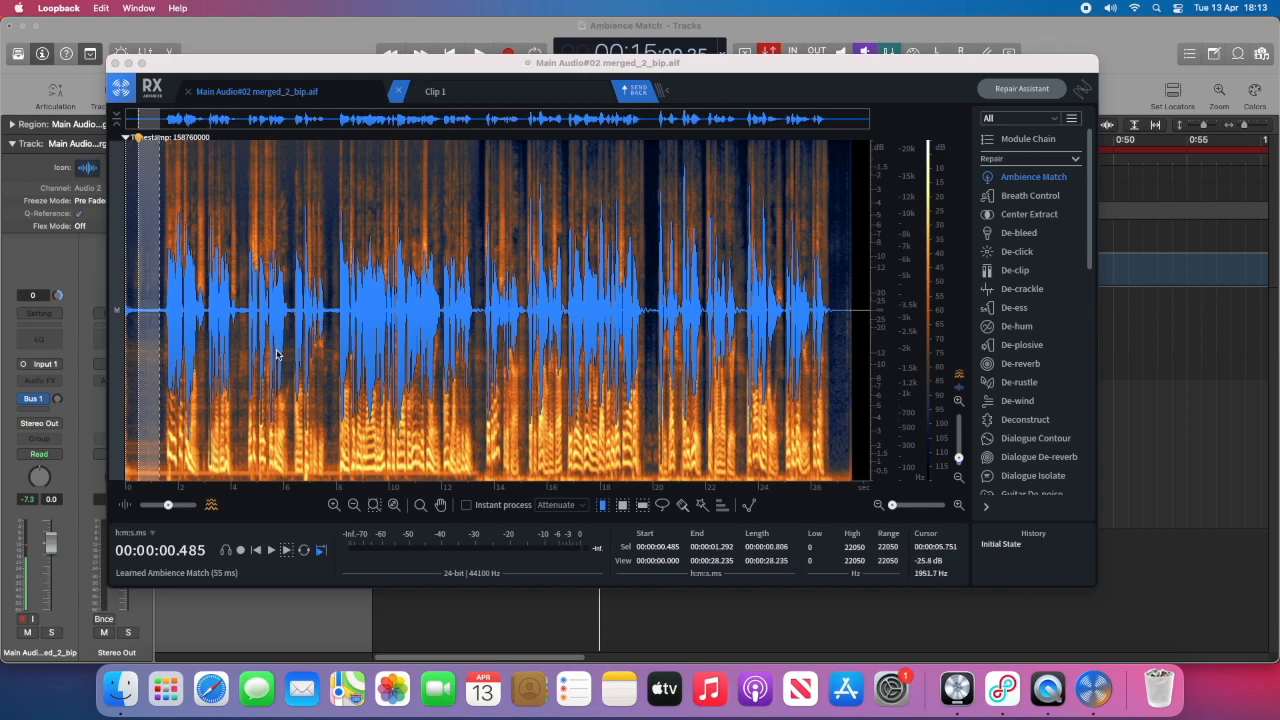
Select and play the background noise from about 0.53 to 1.20 s in RX 8, and learn its ambience profile
left_click(168, 318)
left_click_drag(141, 315, 158, 315)
key("space")
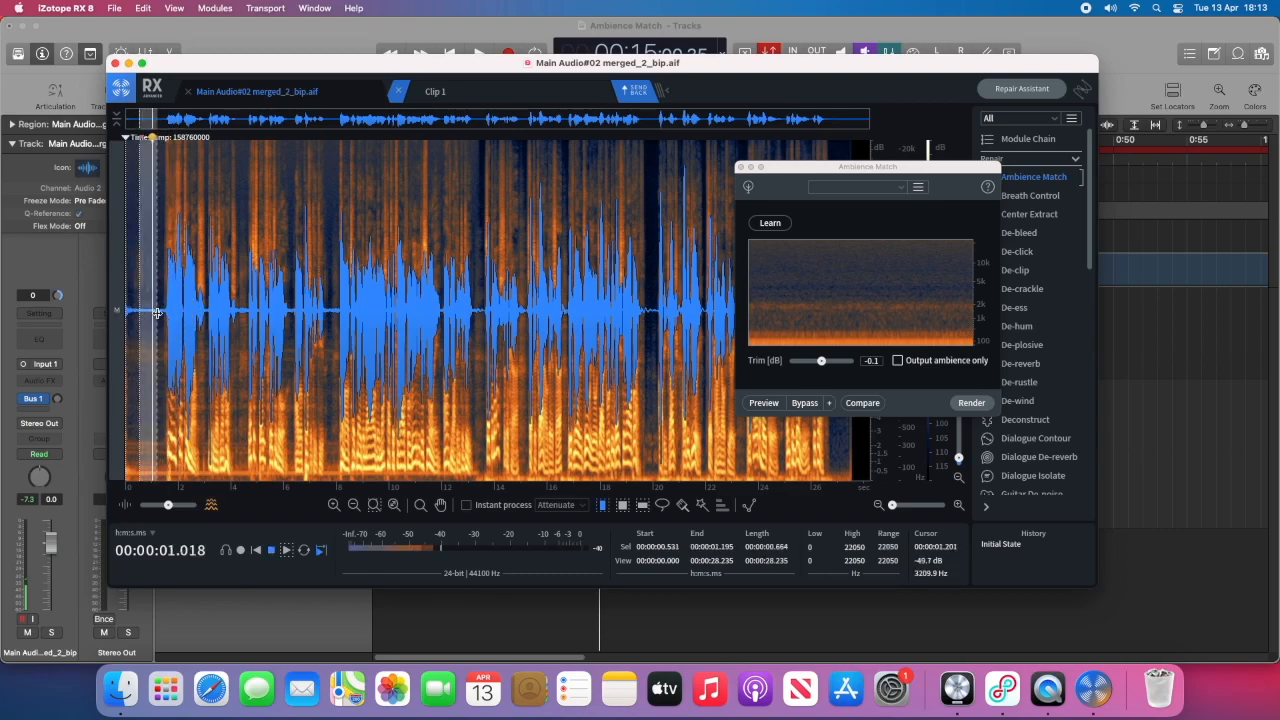
left_click(766, 223)
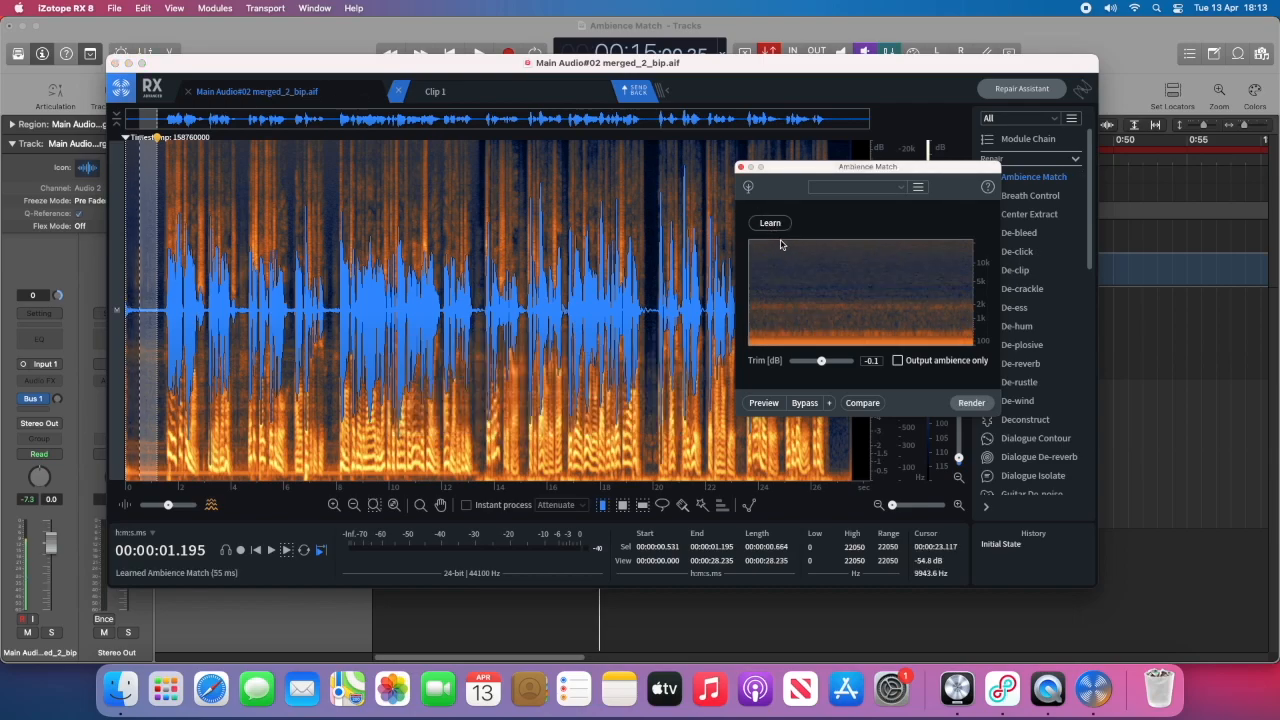
Play the passages at about 18.8 to 20.9 s and 13.0 to 14.3 s to compare their background noise
left_click(660, 300)
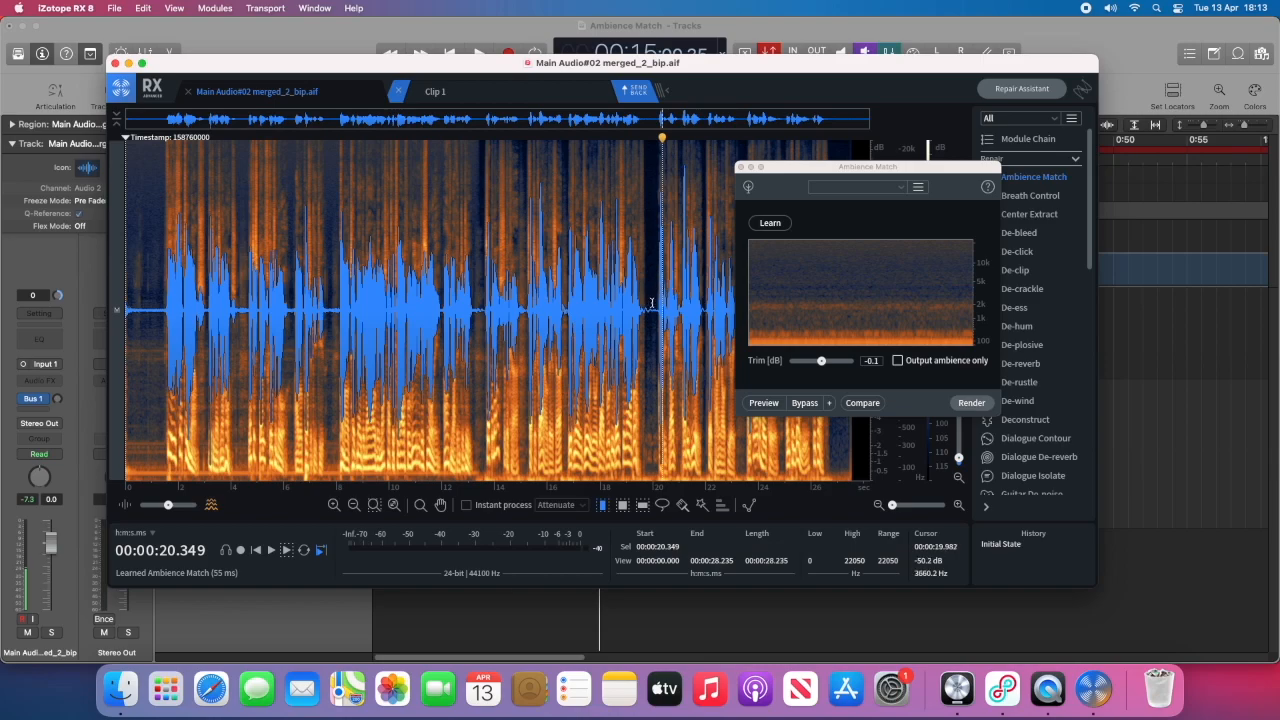
left_click_drag(624, 296, 676, 296)
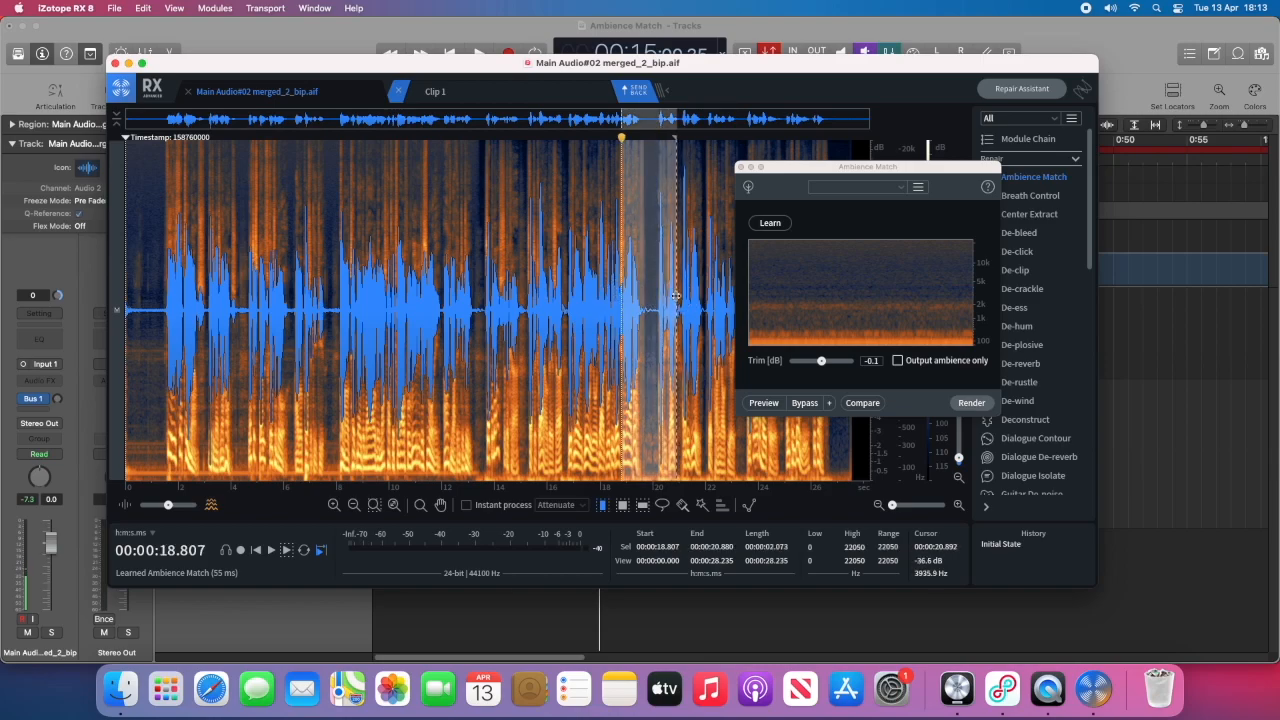
key("space")
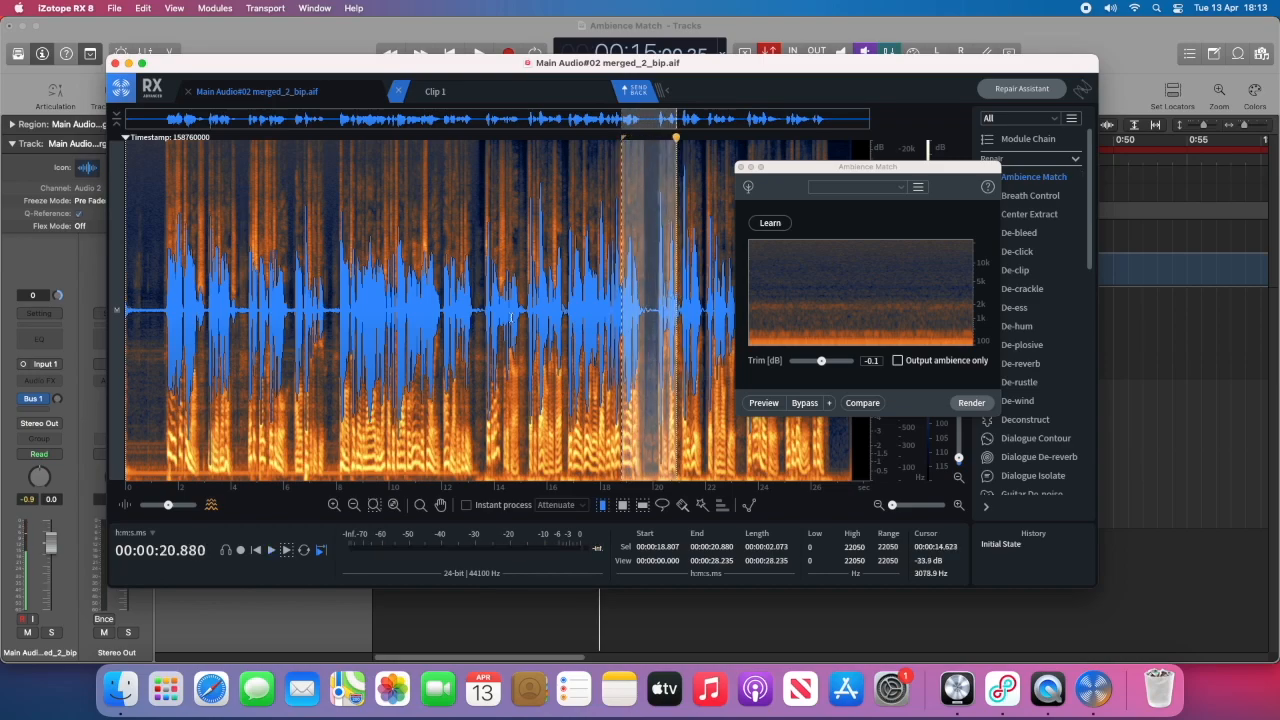
left_click_drag(468, 318, 502, 316)
key("space")
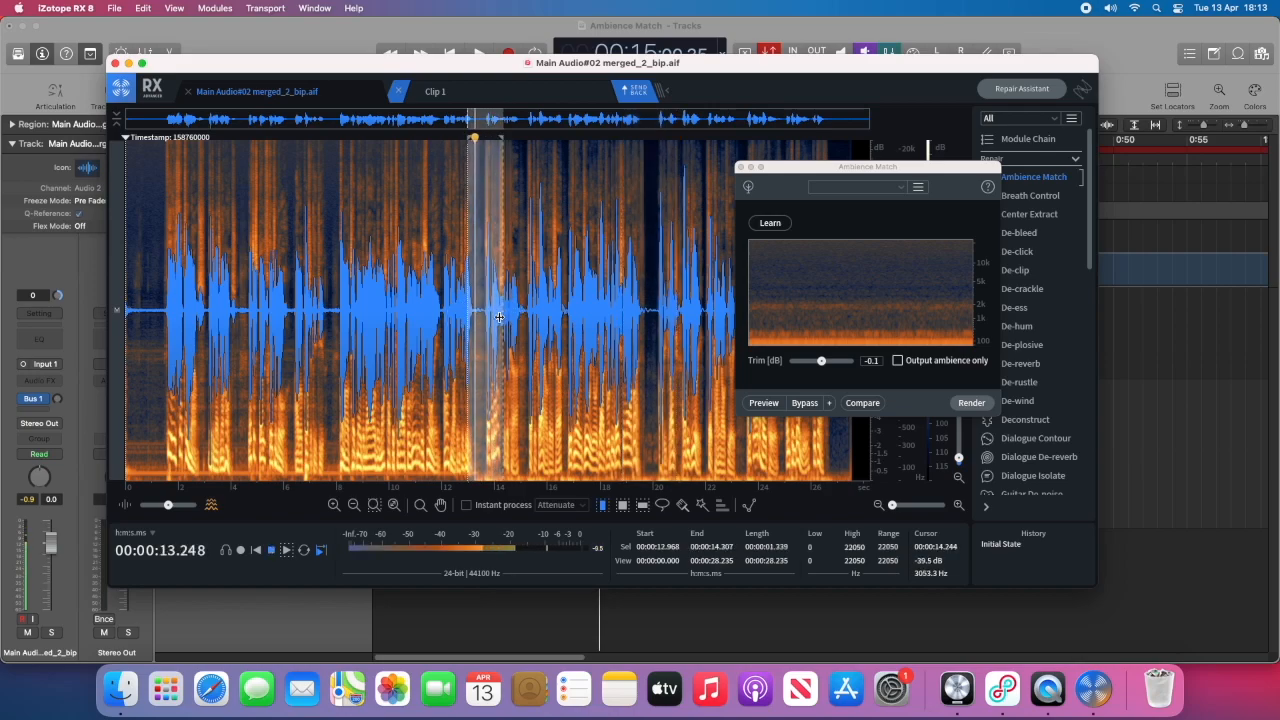
Locate the microphone change and select the audio from about 13.38 s to the end of the clip
left_click(479, 318)
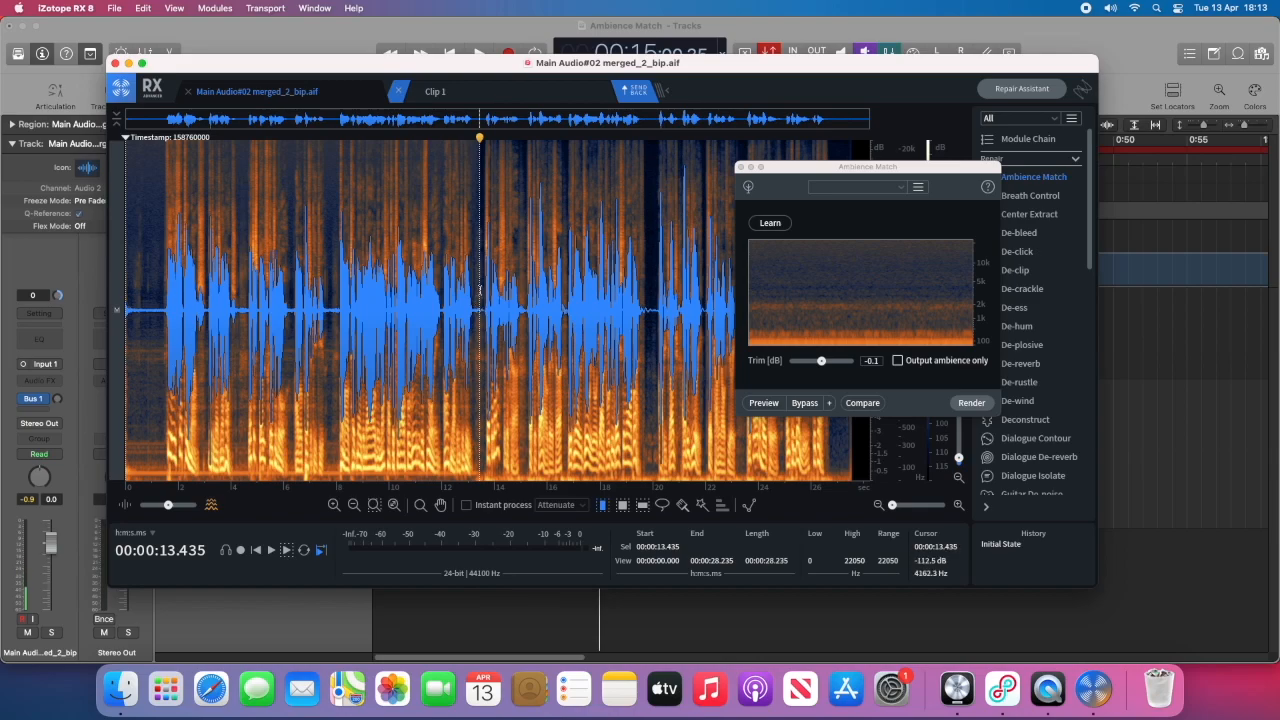
left_click_drag(892, 507, 903, 507)
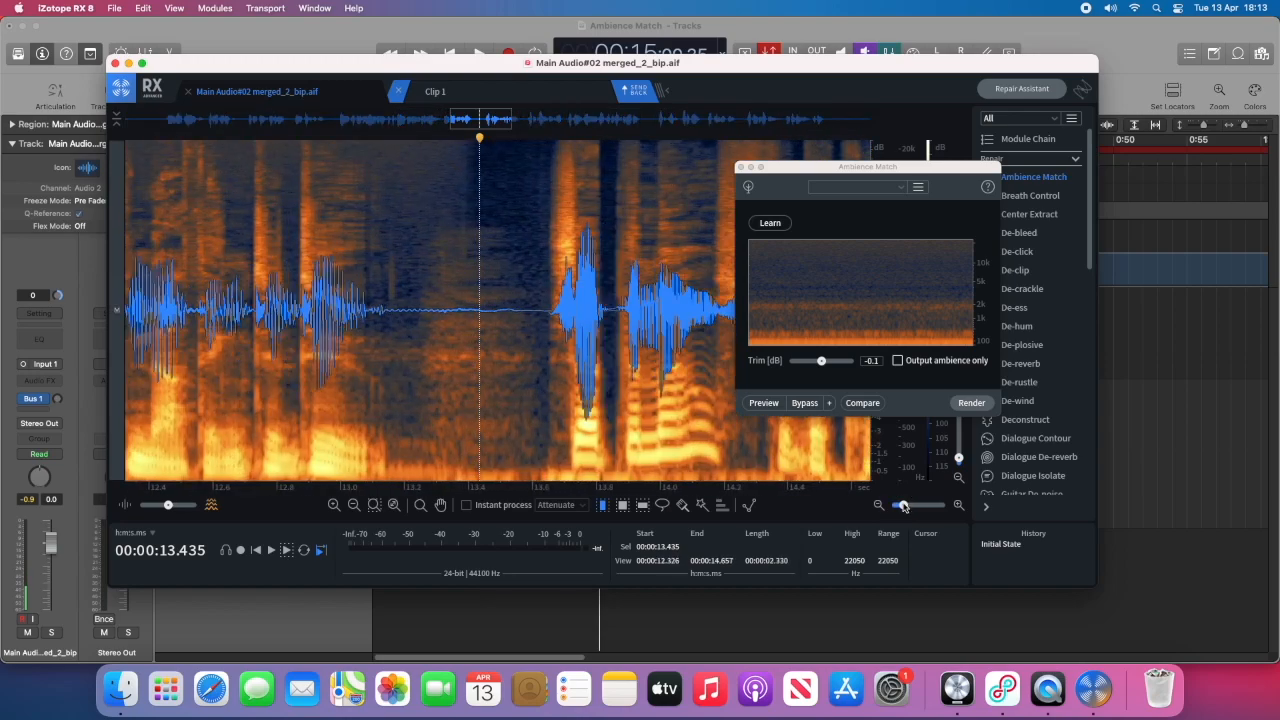
left_click_drag(481, 141, 464, 146)
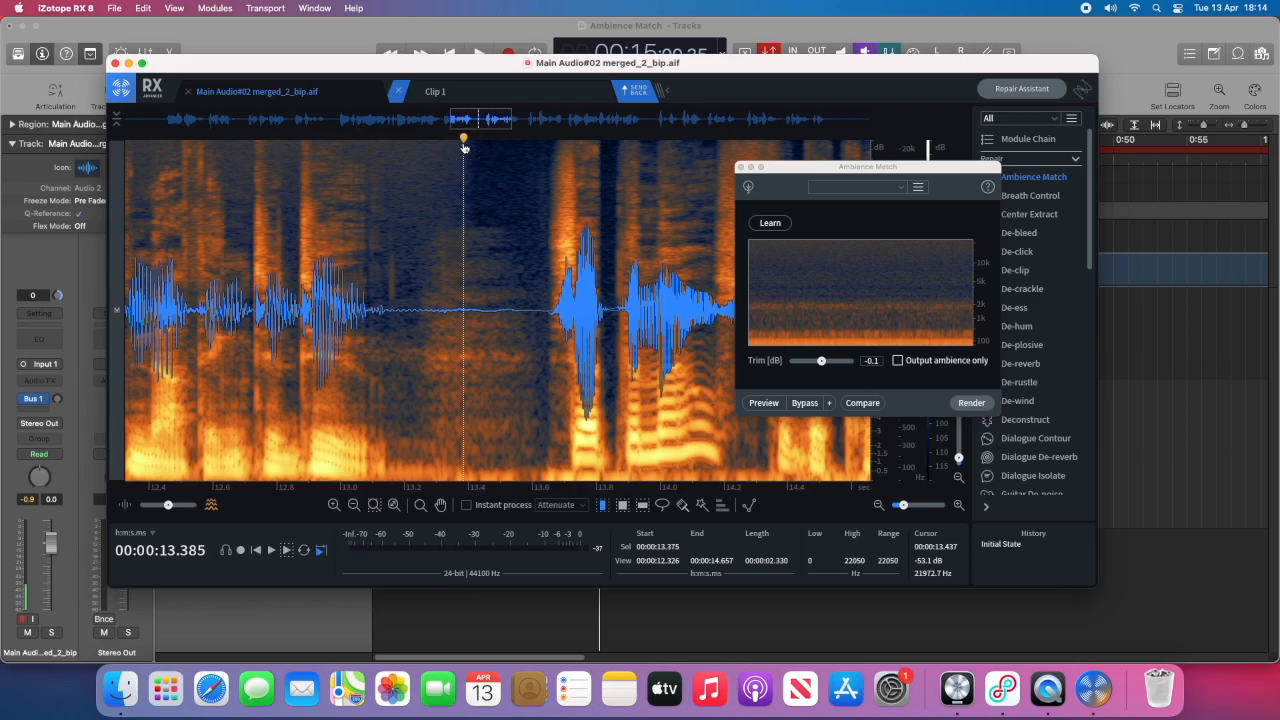
left_click_drag(462, 223, 1072, 500)
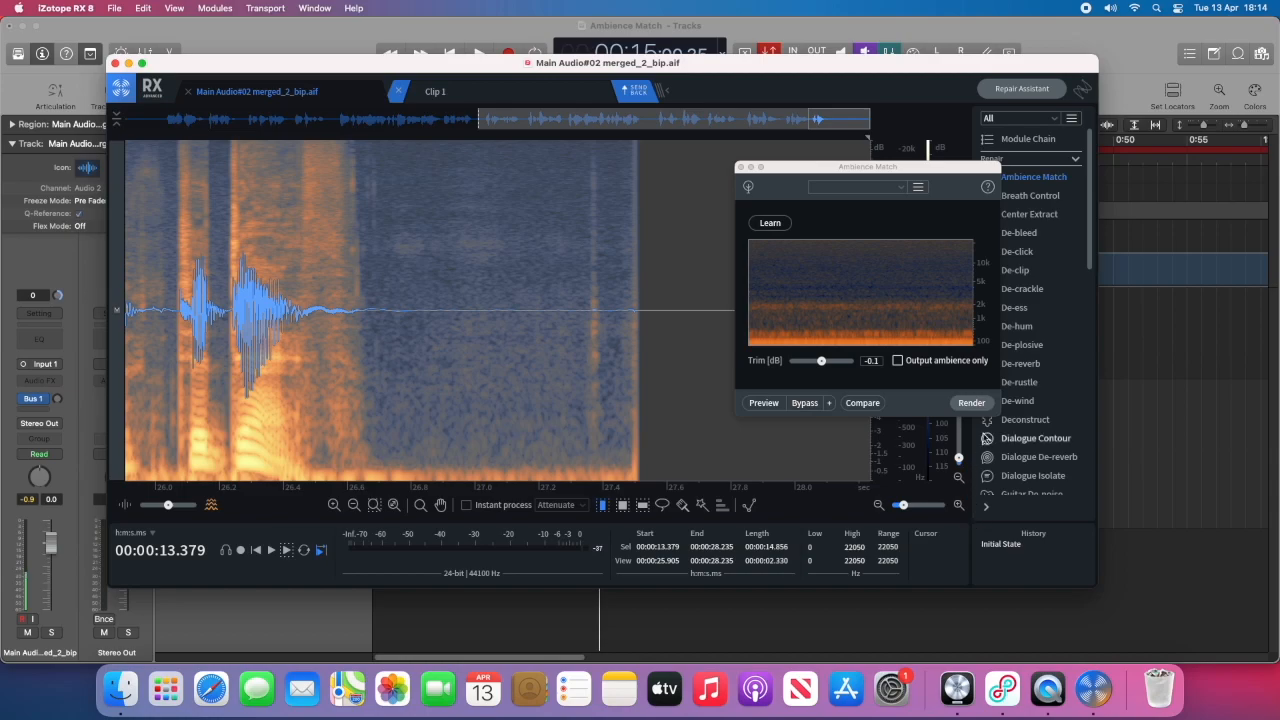
Preview Ambience Match twice on the selection with the trim at -0.1 dB
left_click(764, 403)
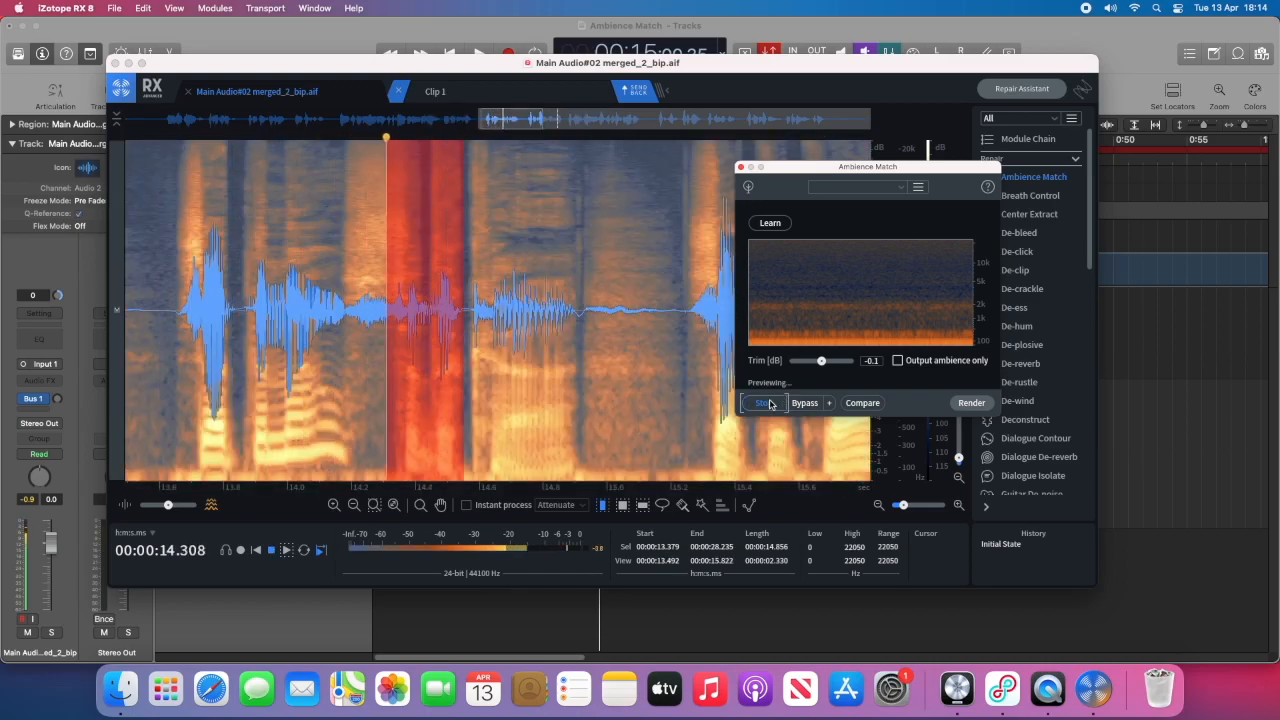
left_click(765, 403)
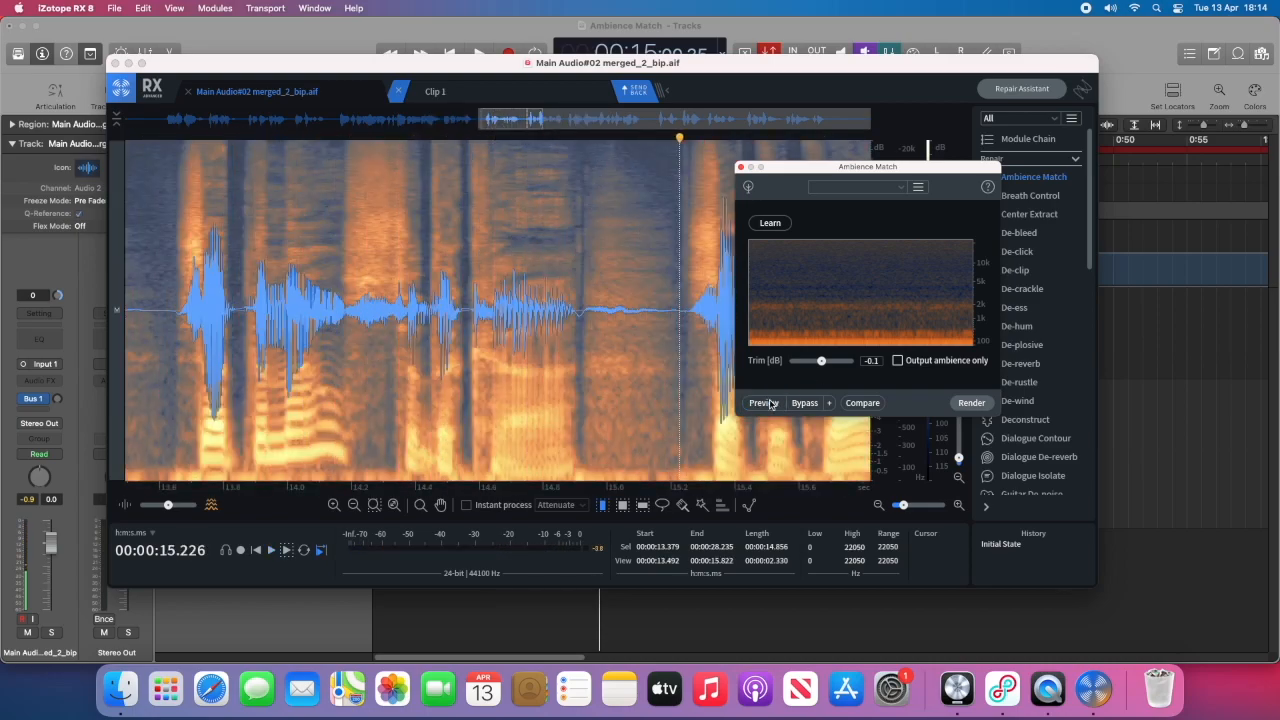
left_click(770, 403)
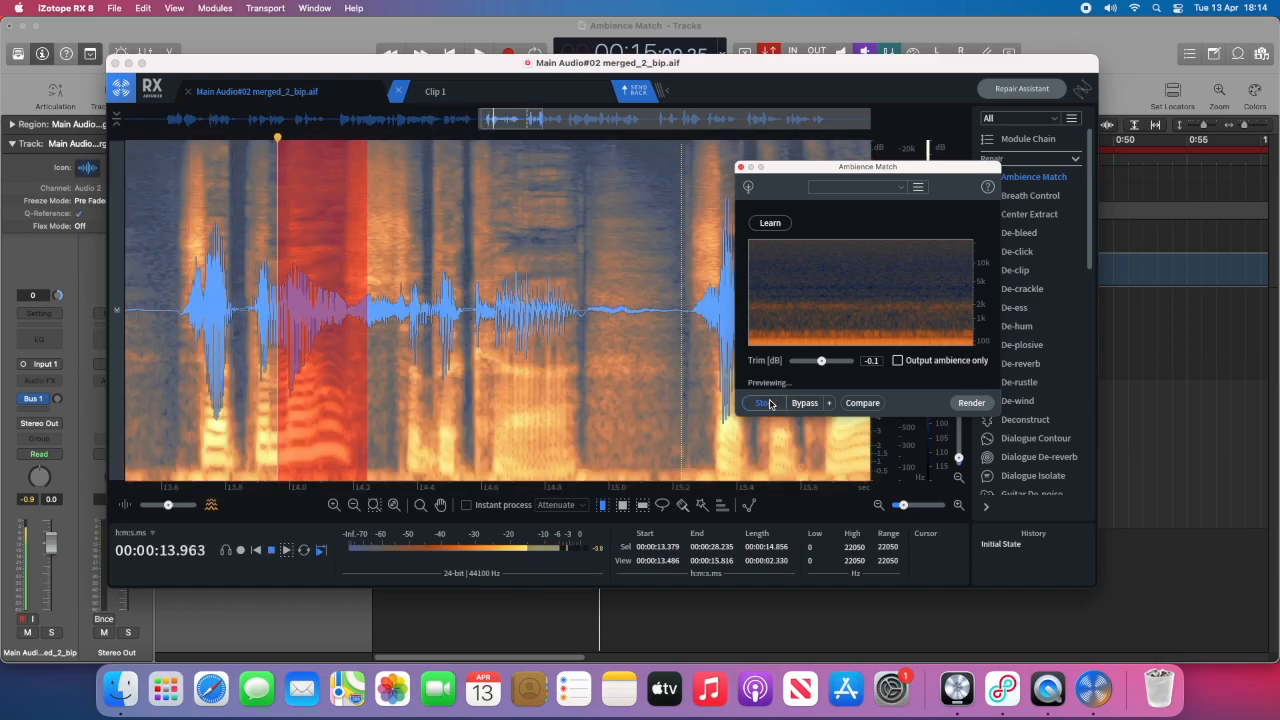
left_click(770, 403)
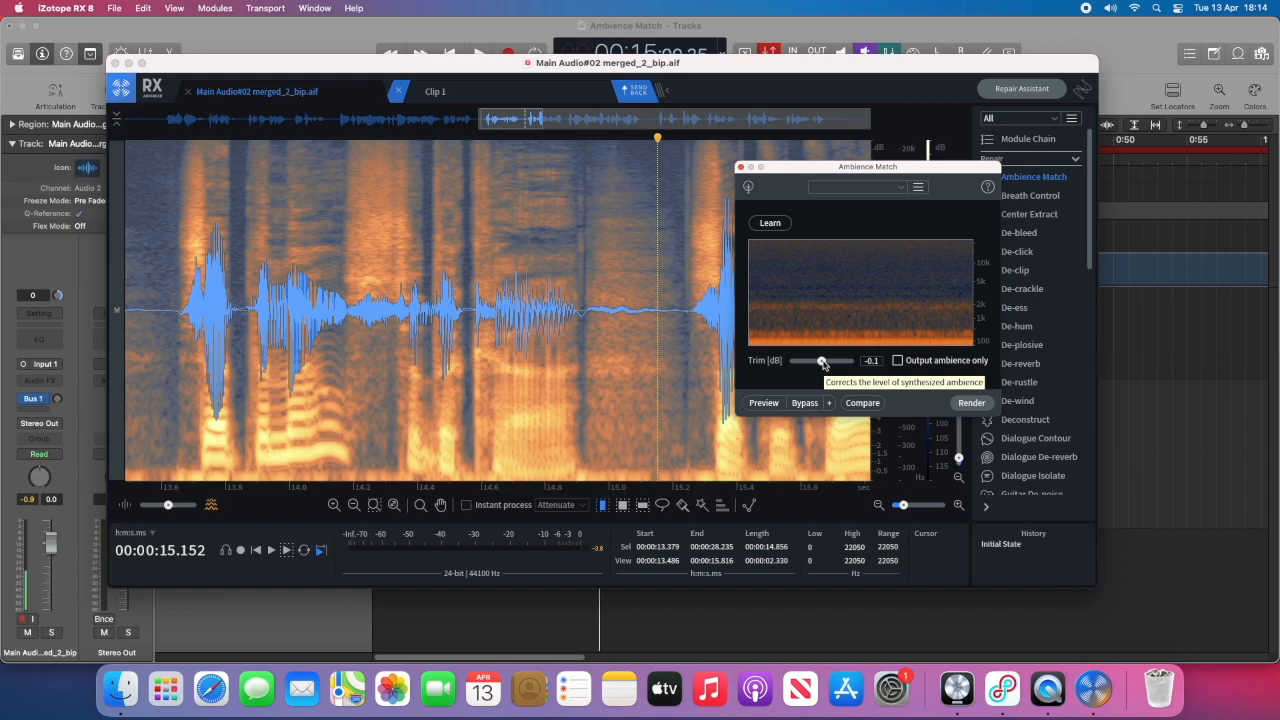
Raise the Ambience Match trim to +3.2 dB and preview the transition into the selection
left_click_drag(823, 364, 839, 362)
left_click(762, 402)
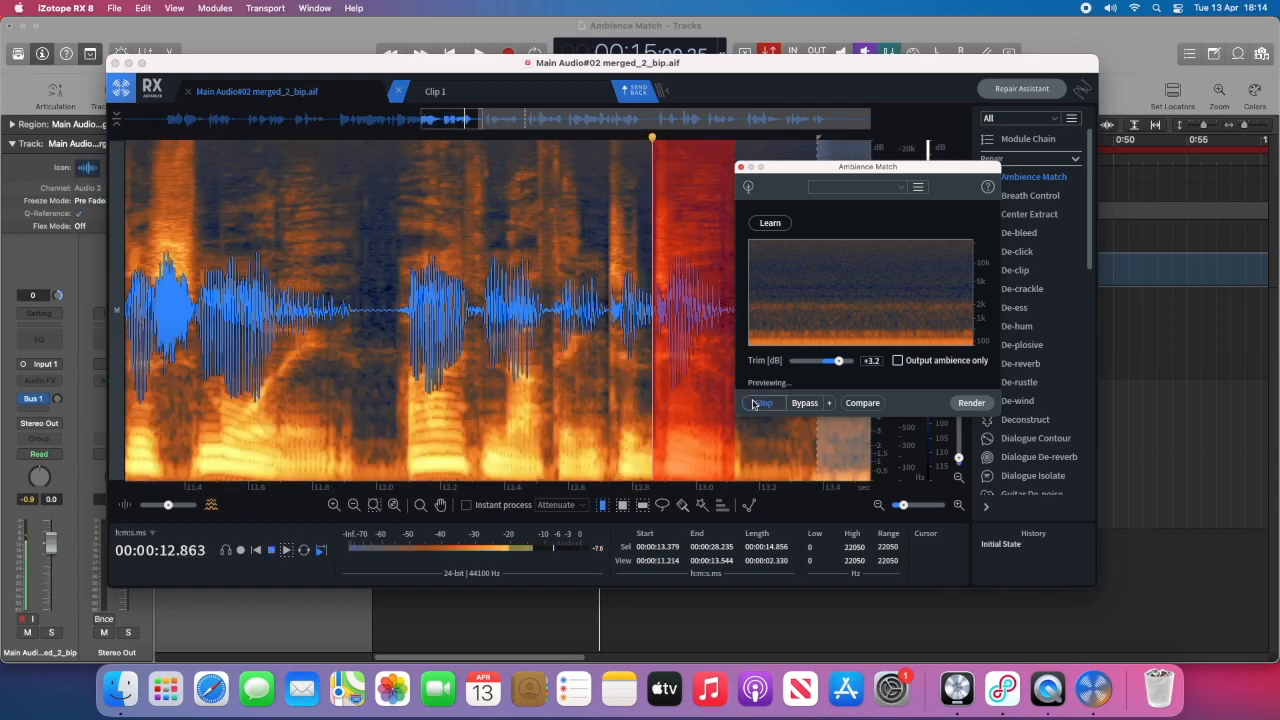
left_click(755, 403)
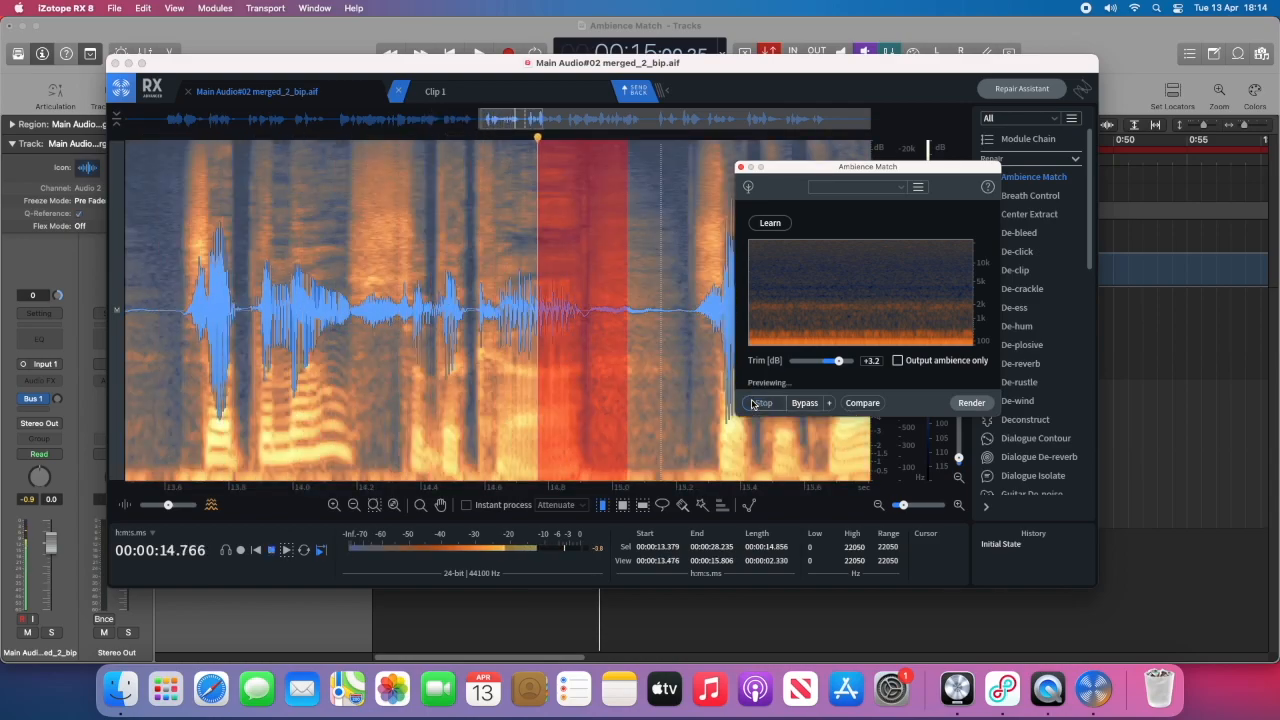
Set the Ambience Match trim to +2.2 dB, render the selection after previewing it, and close the module
left_click_drag(840, 365, 836, 365)
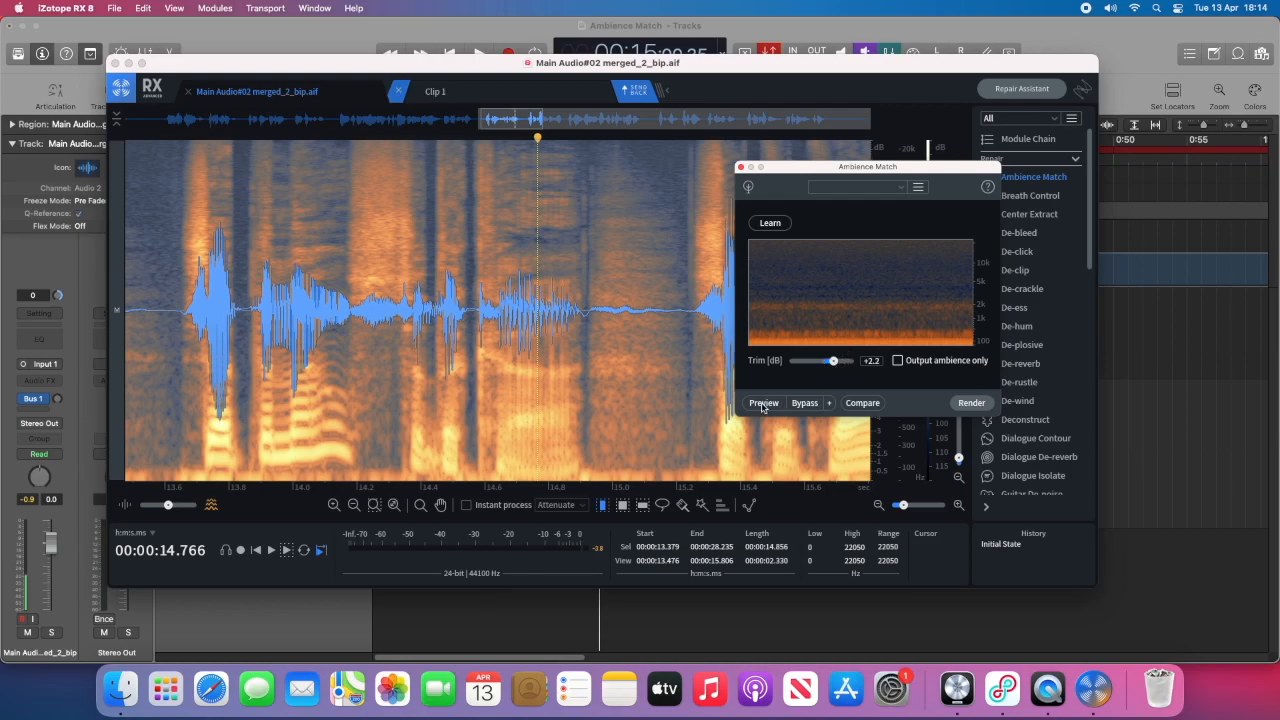
left_click(763, 403)
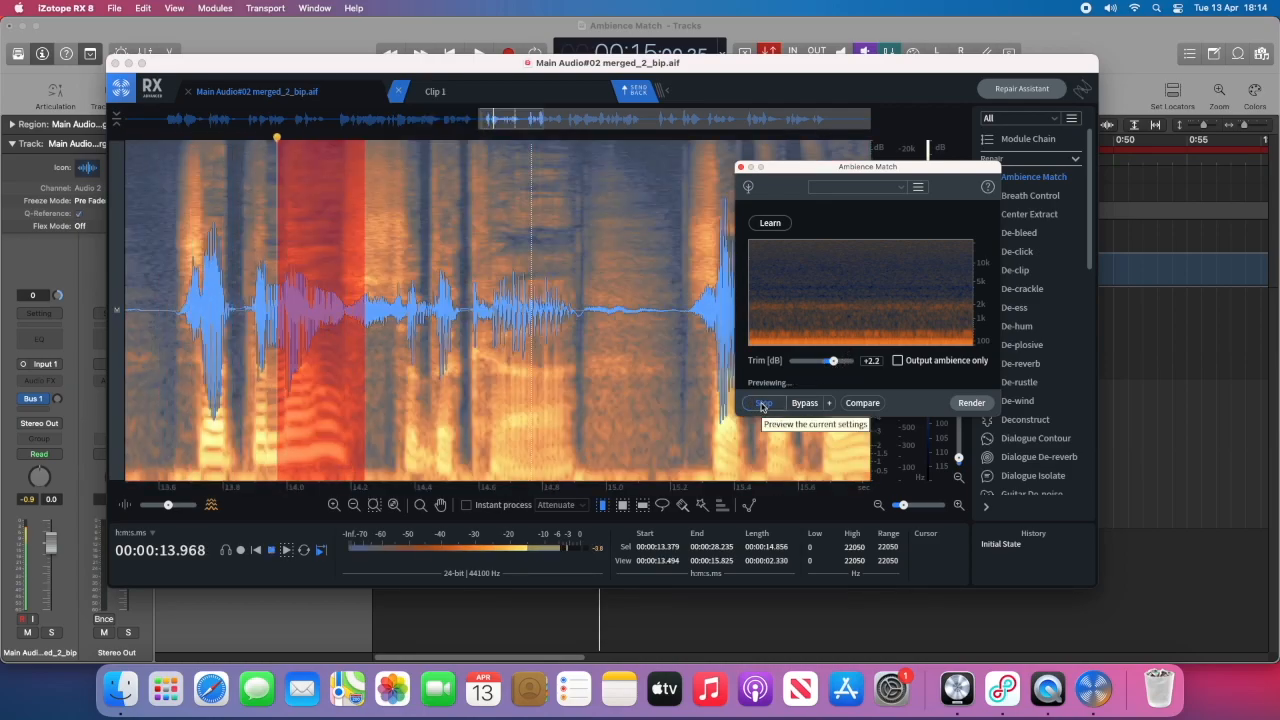
left_click(762, 403)
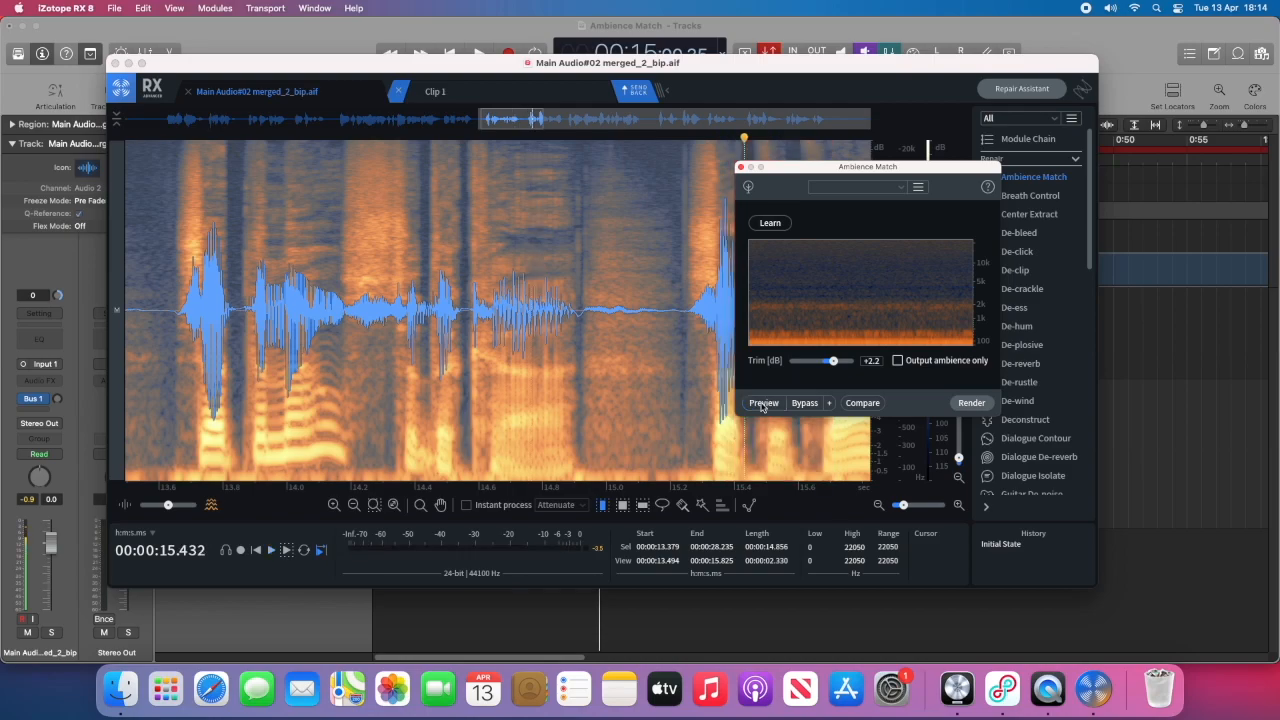
left_click(970, 403)
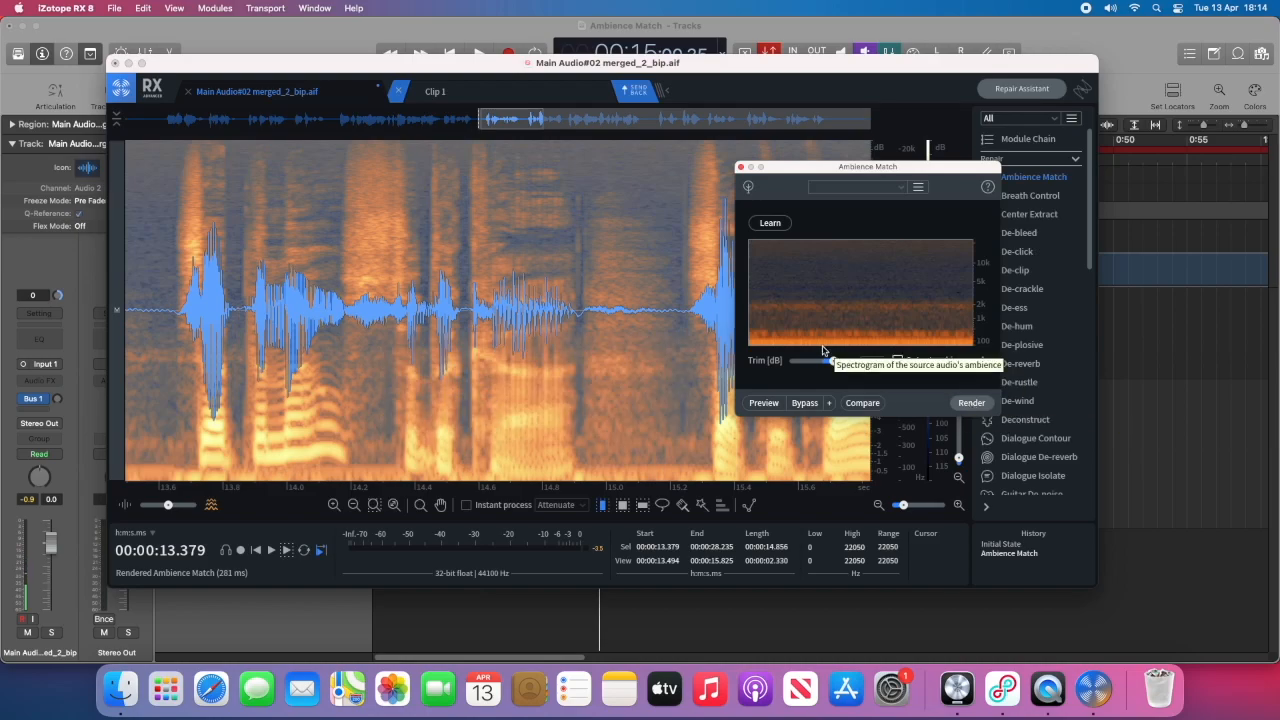
left_click(741, 167)
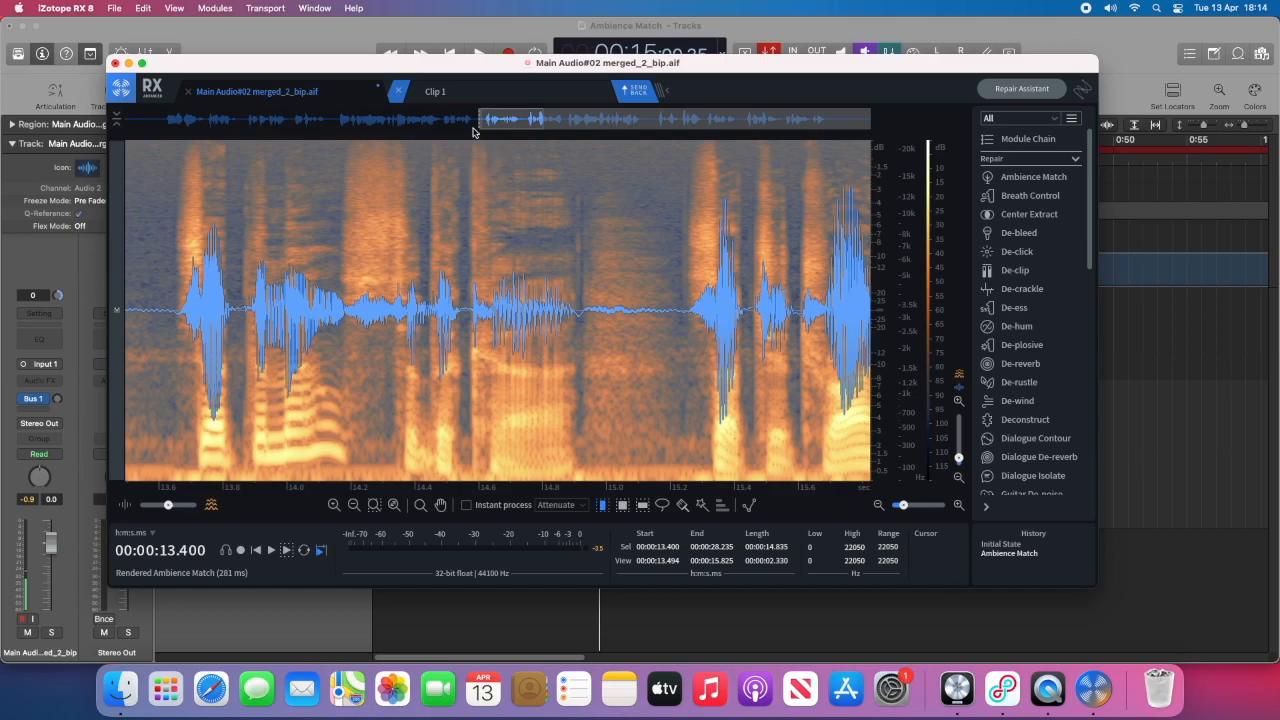
Clear the selection and play the rendered clip from about 10.7 s through the microphone change at about 13.4 s
left_click(475, 121)
left_click(465, 120)
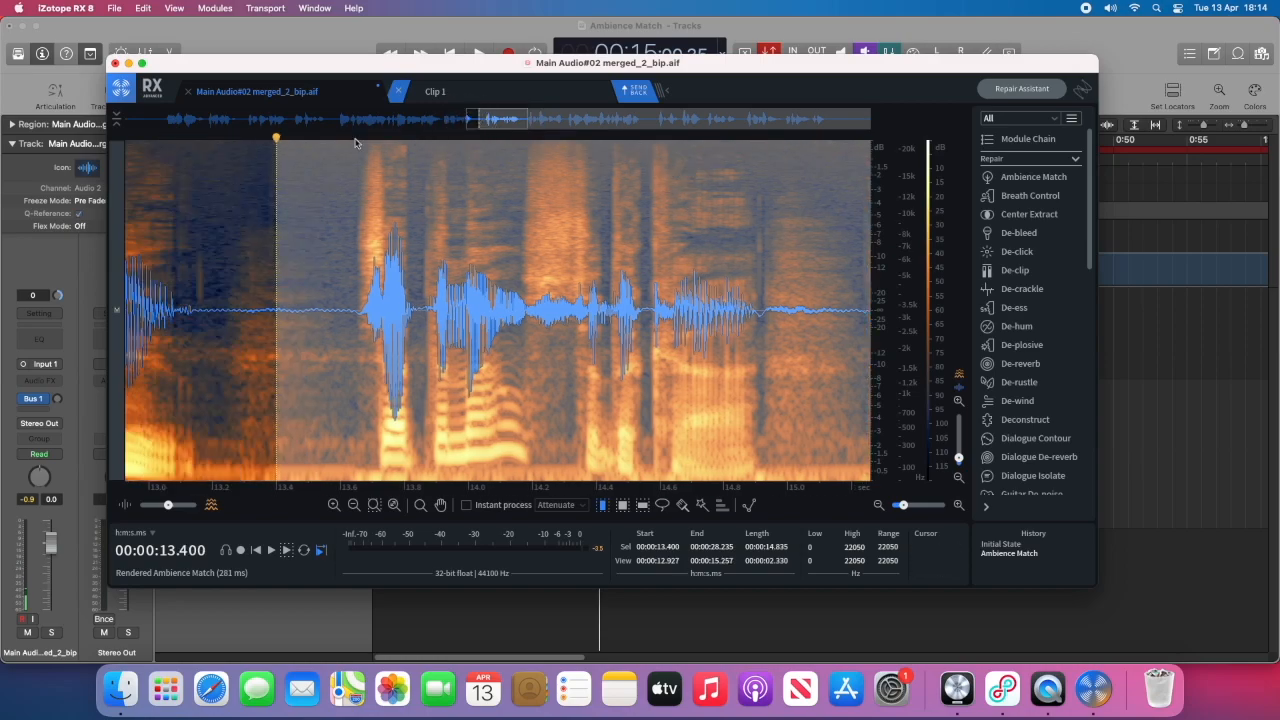
left_click(230, 155)
left_click(165, 162)
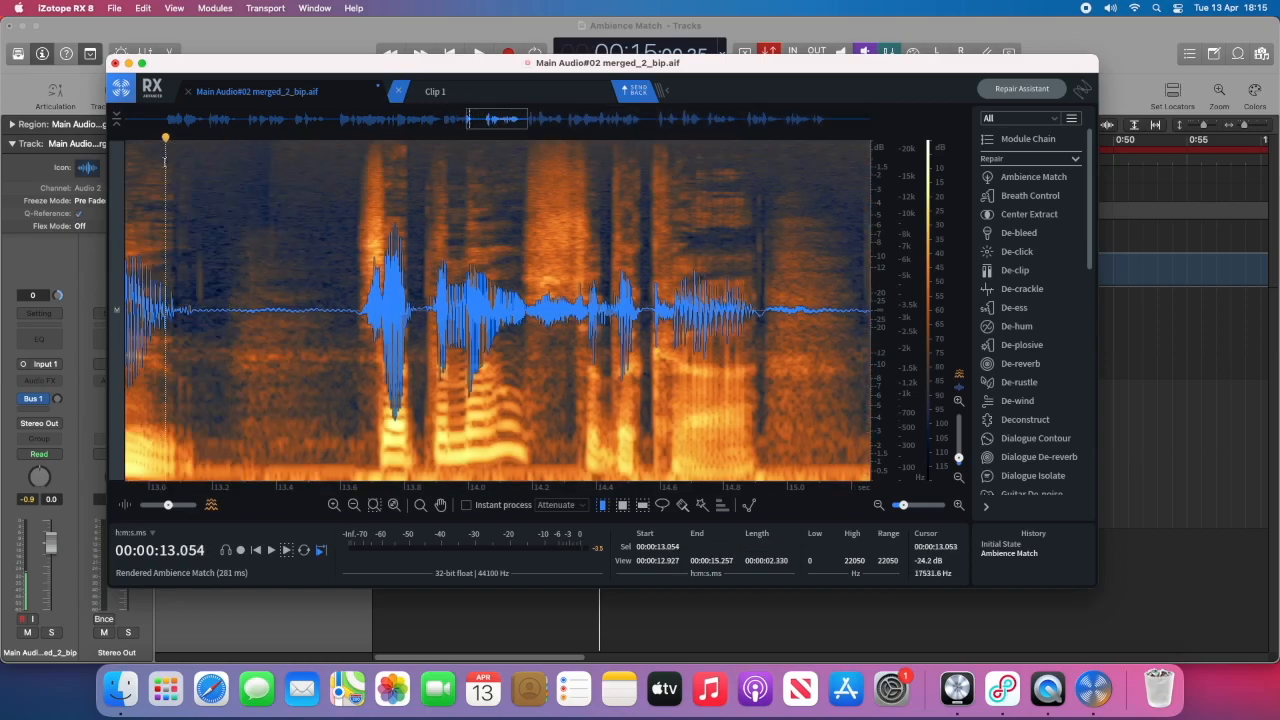
mouse_move(165, 140)
left_mouse_down()
mouse_move(96, 144)
mouse_move(160, 149)
left_mouse_up()
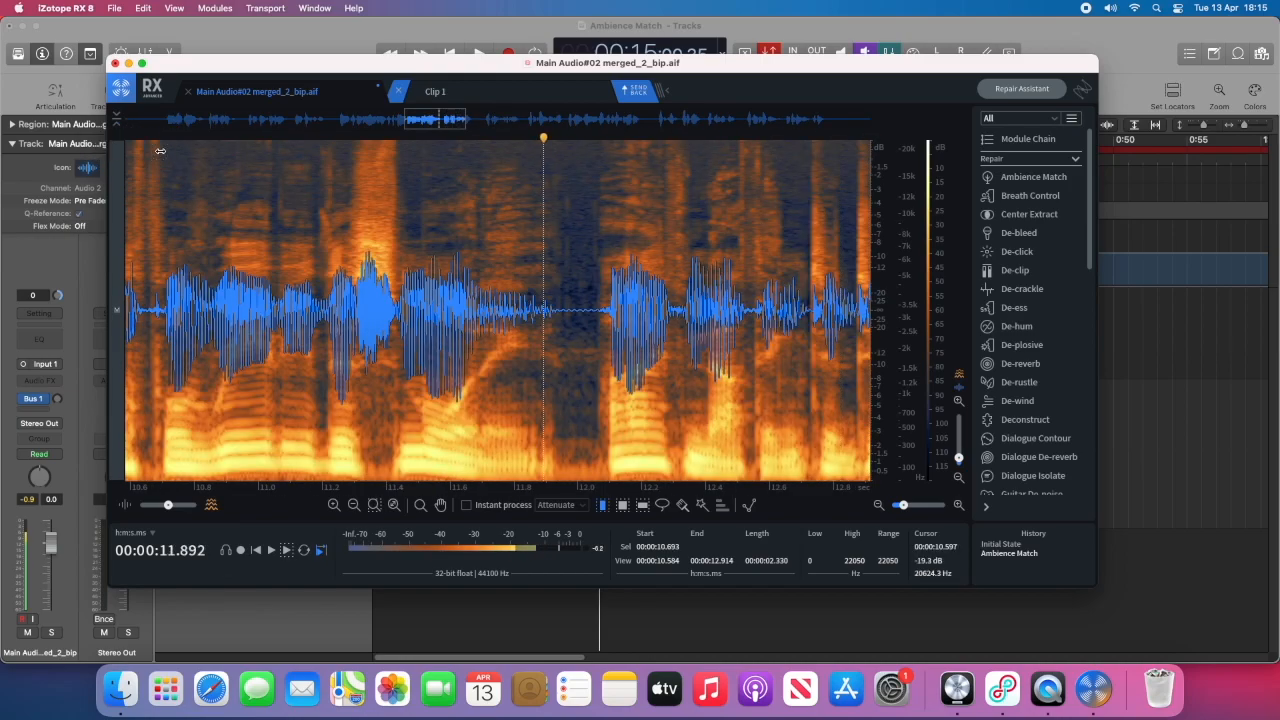
key("space")
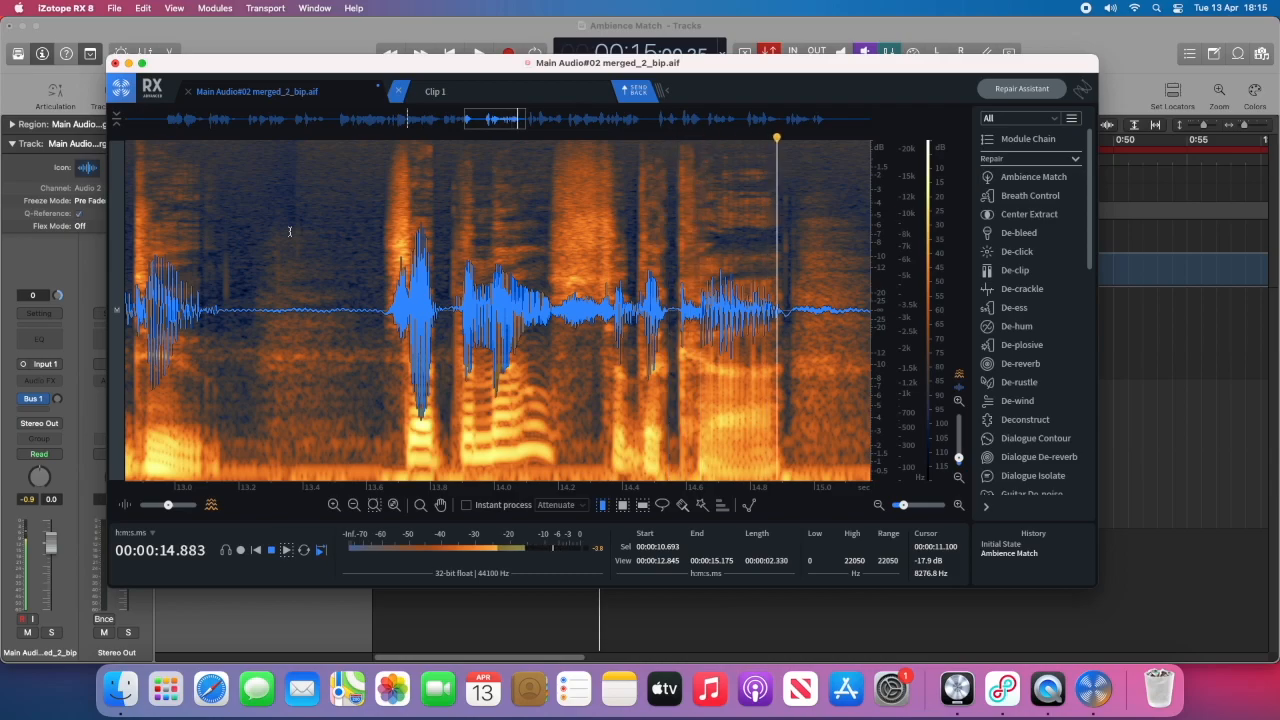
key("space")
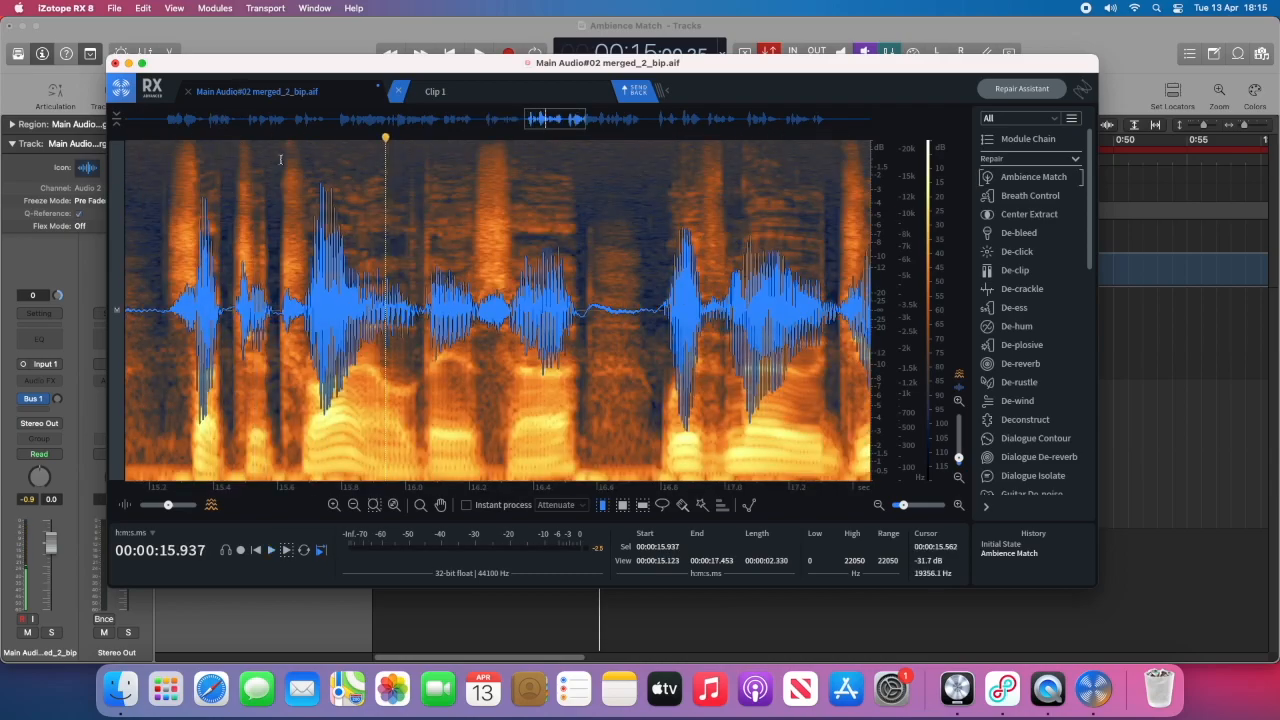
Overwrite the original audio file with the processed clip, close the editor window and return to Logic Pro
left_click(116, 10)
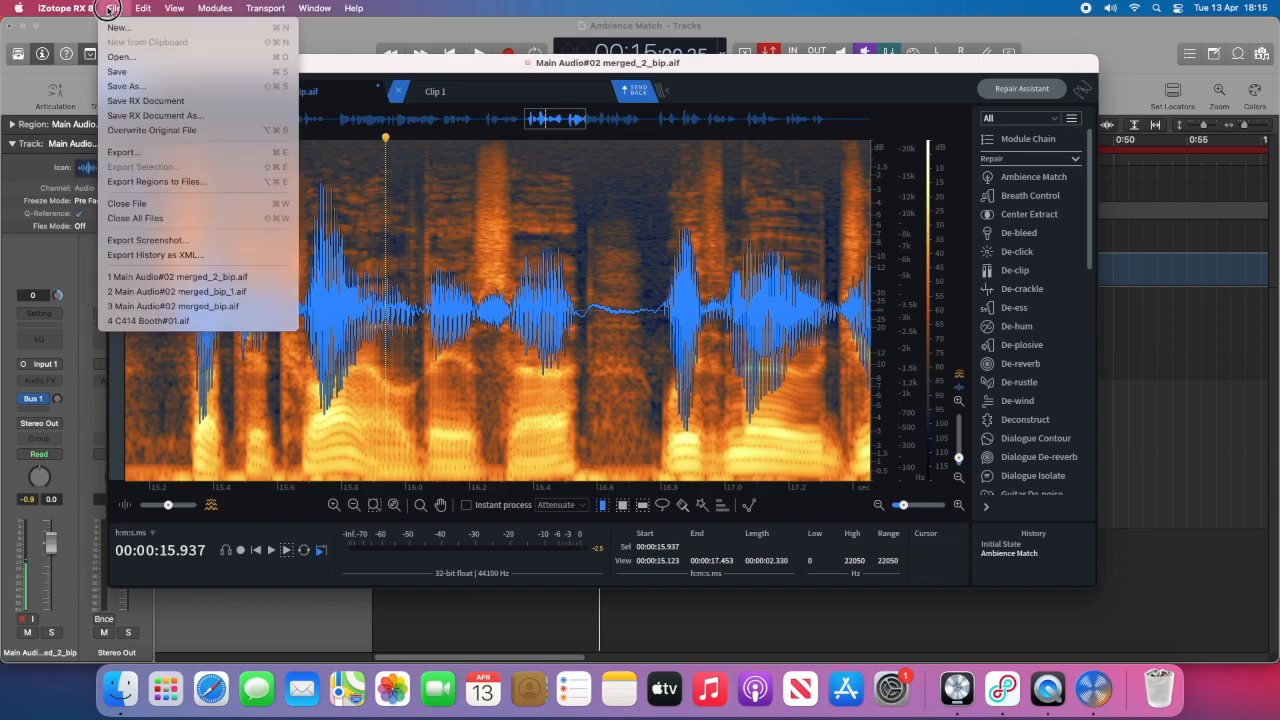
left_click(160, 131)
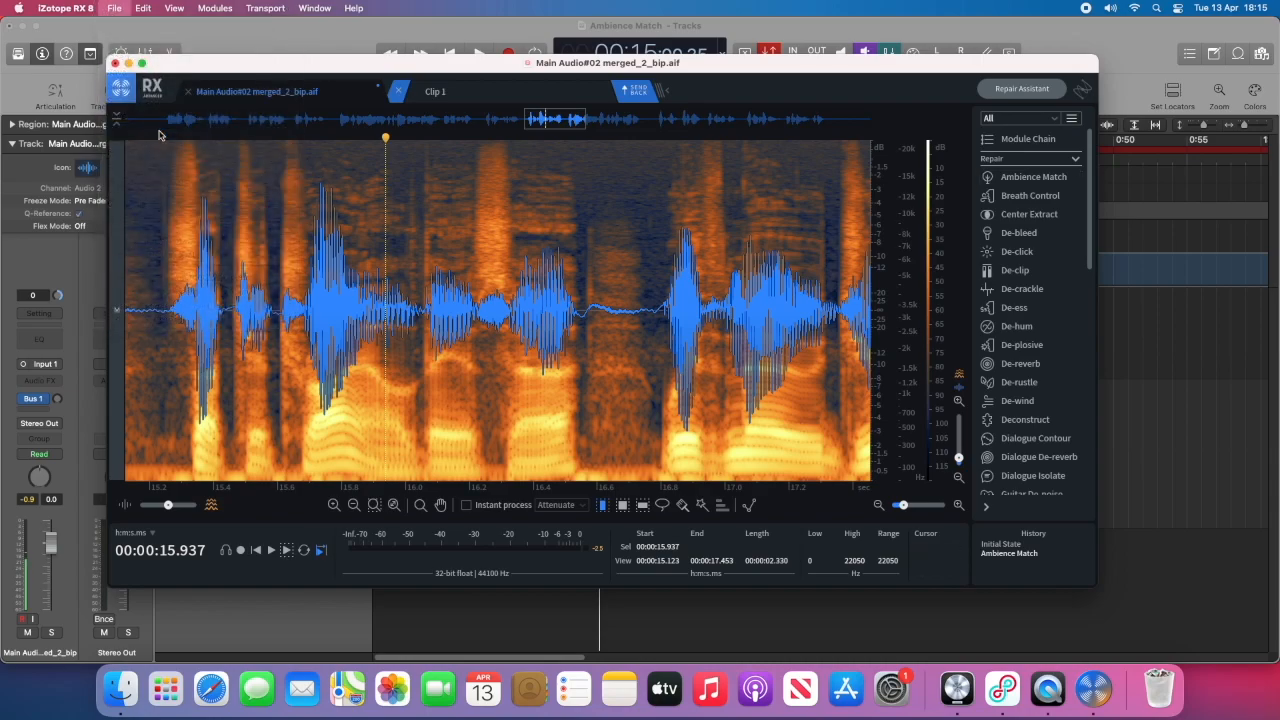
left_click(114, 63)
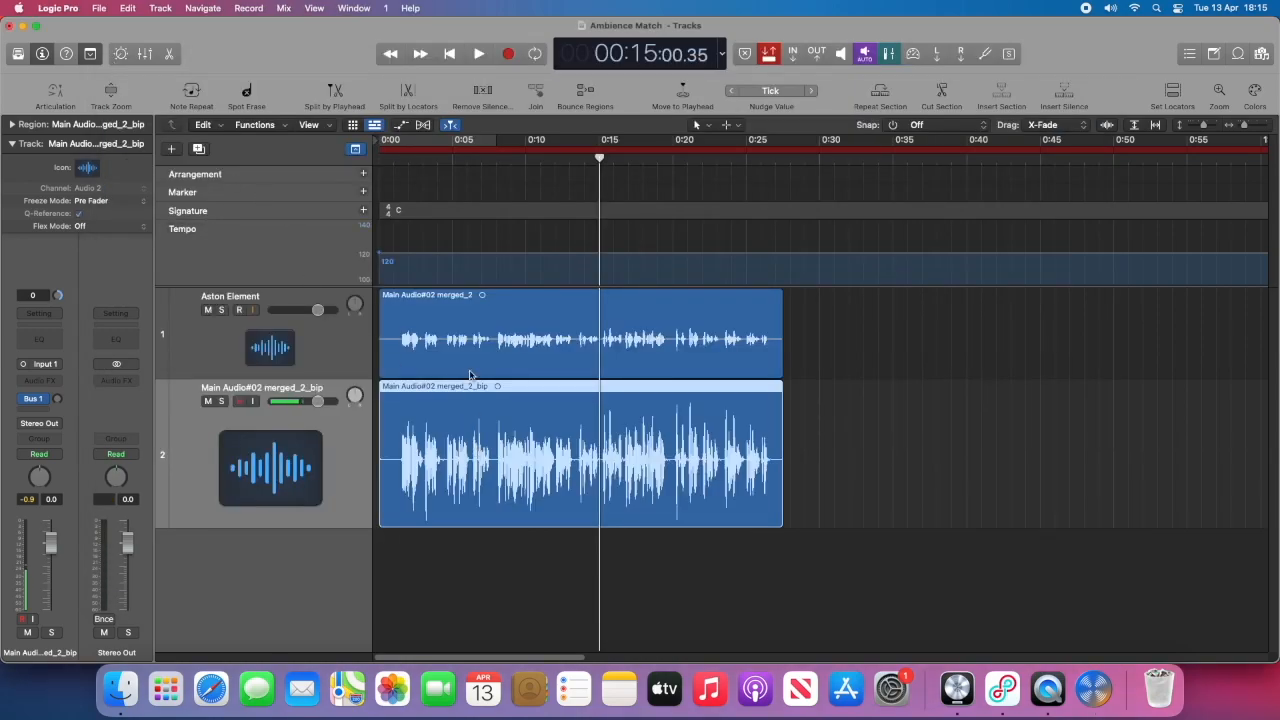
Delete the Main Audio#02 merged_2 region and the emptied Aston Element track
left_click(443, 308)
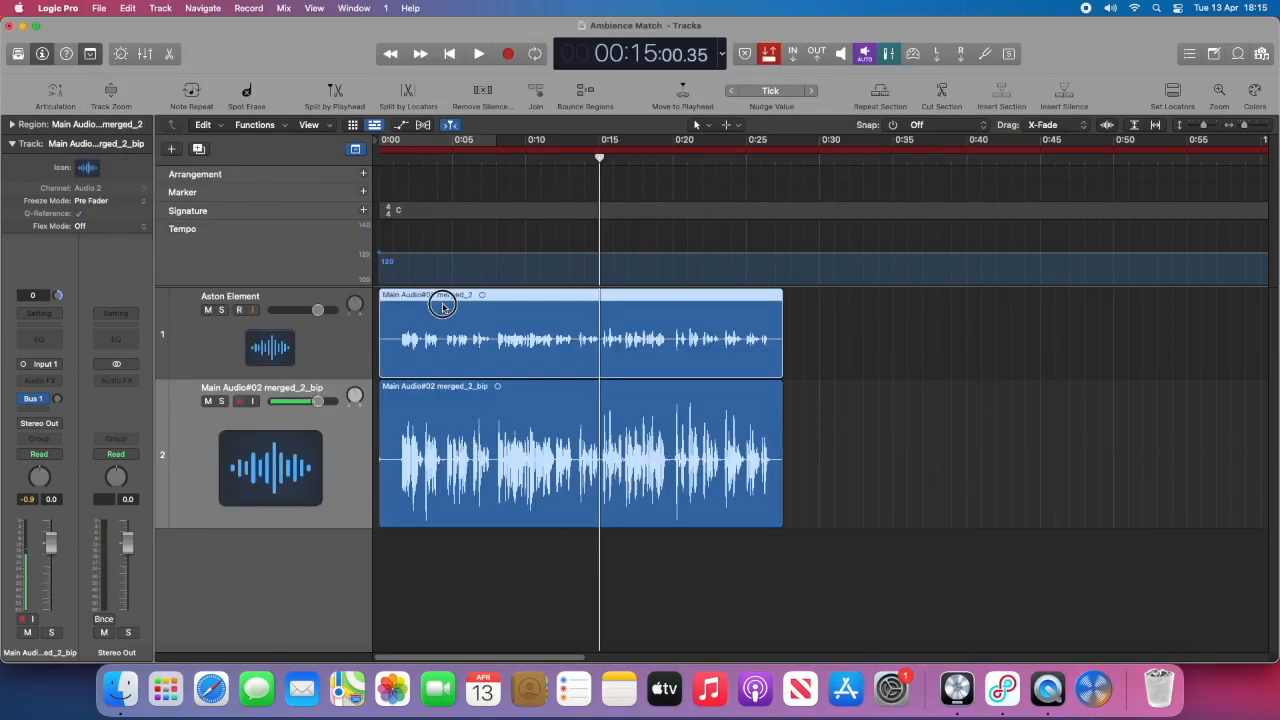
key("Delete")
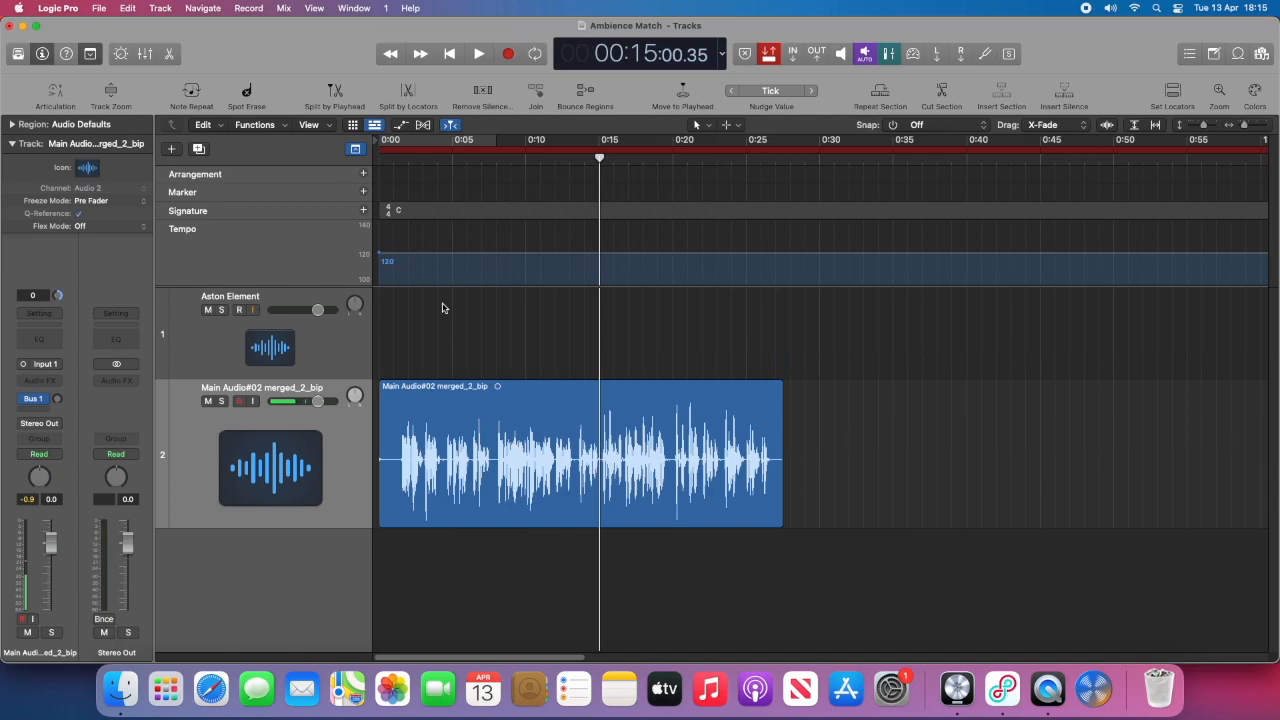
left_click(291, 337)
key("super+BackSpace")
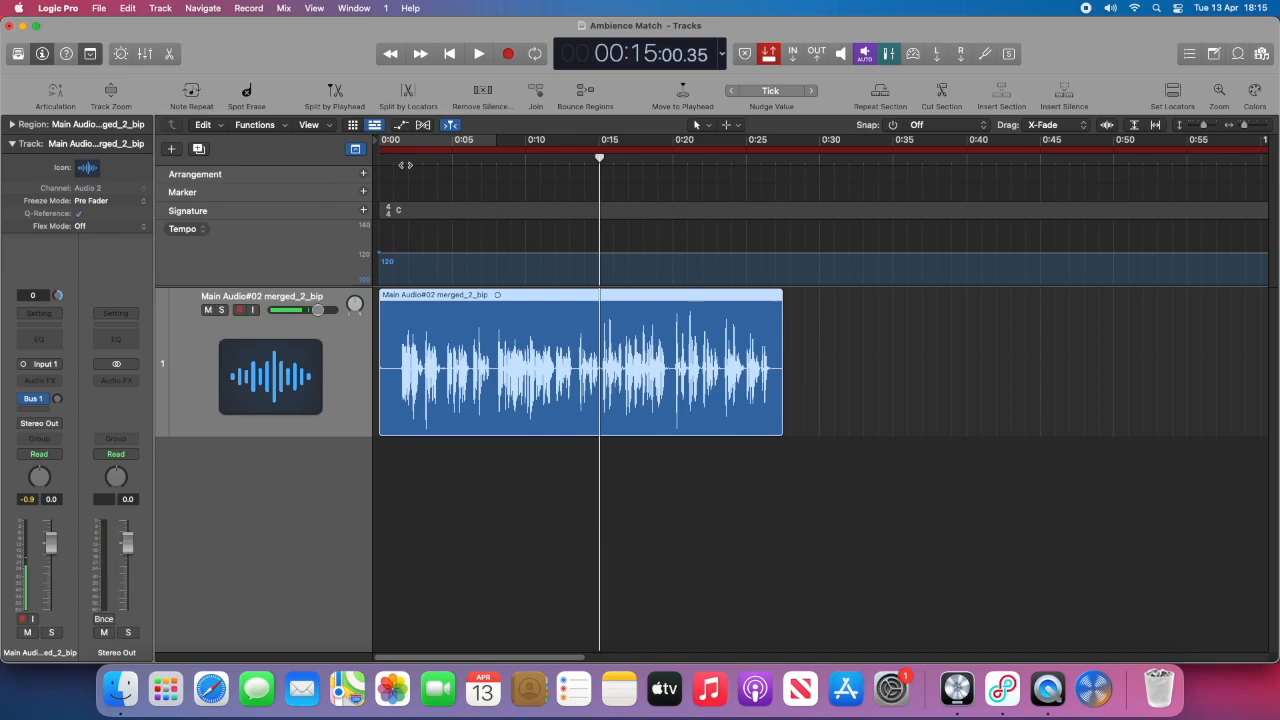
Play the processed region from the start of the speech, at about 1.5 s, past the microphone change
left_click(403, 160)
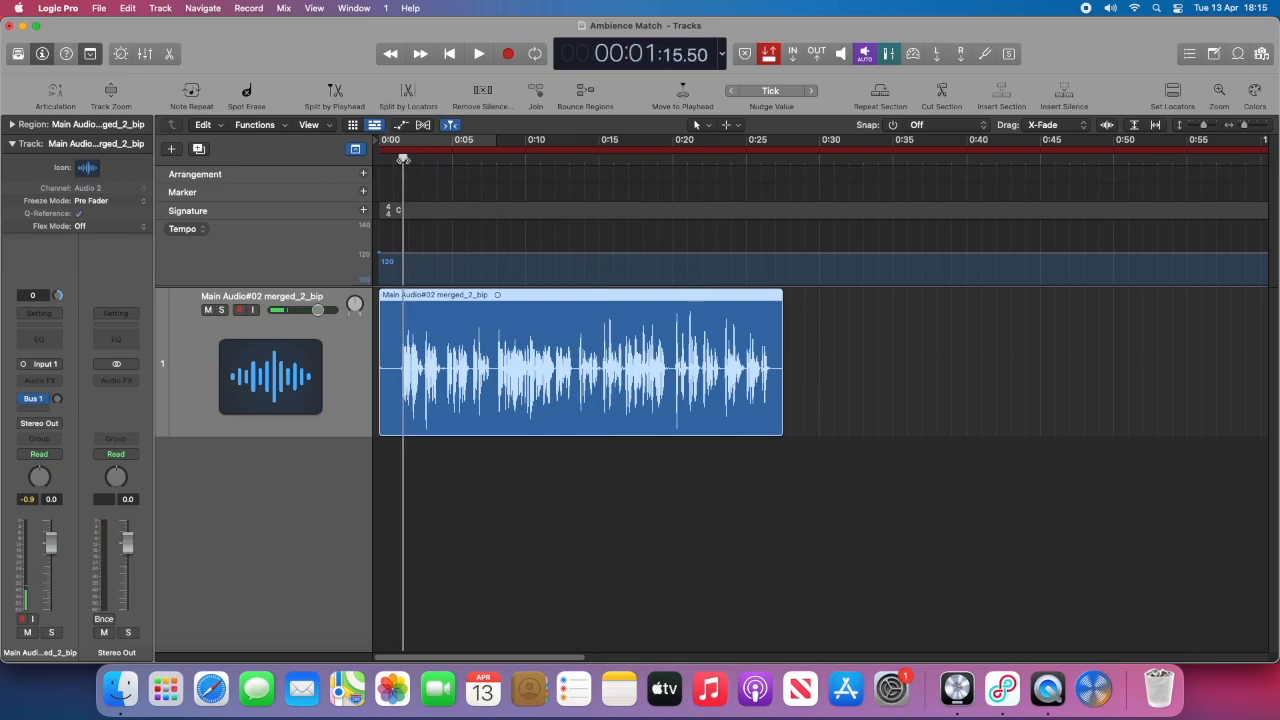
key("space")
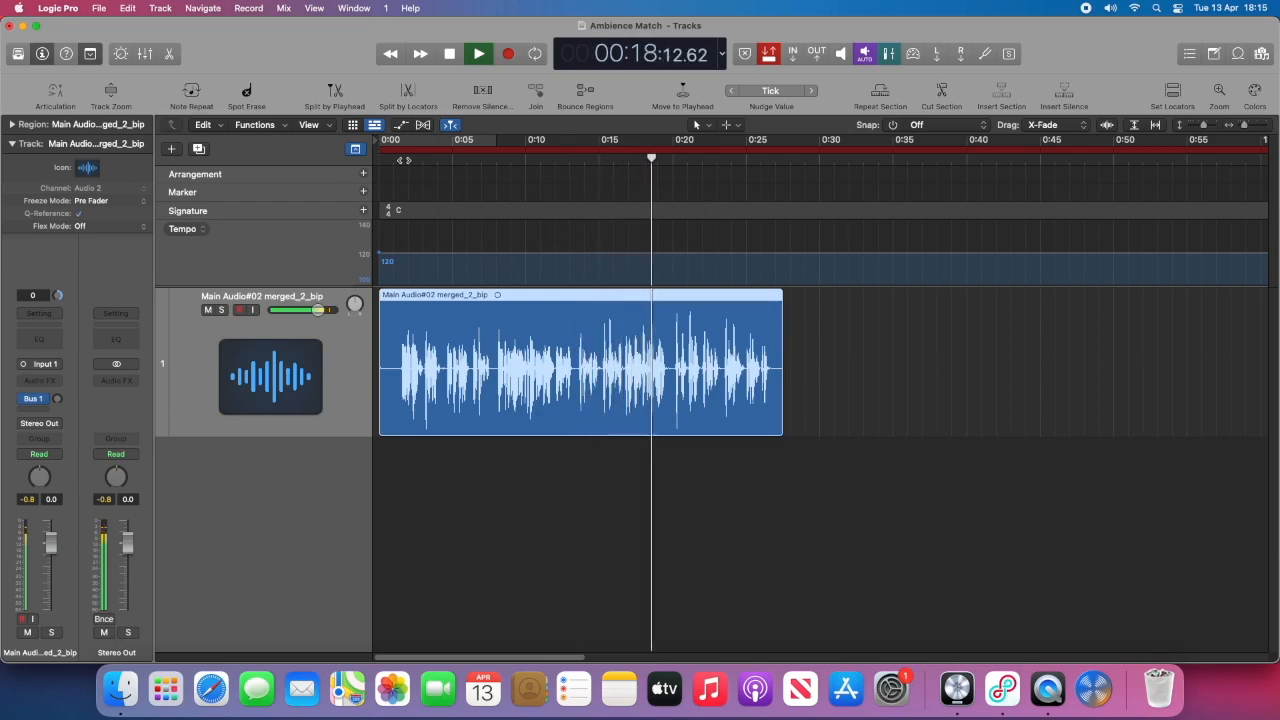
key("space")
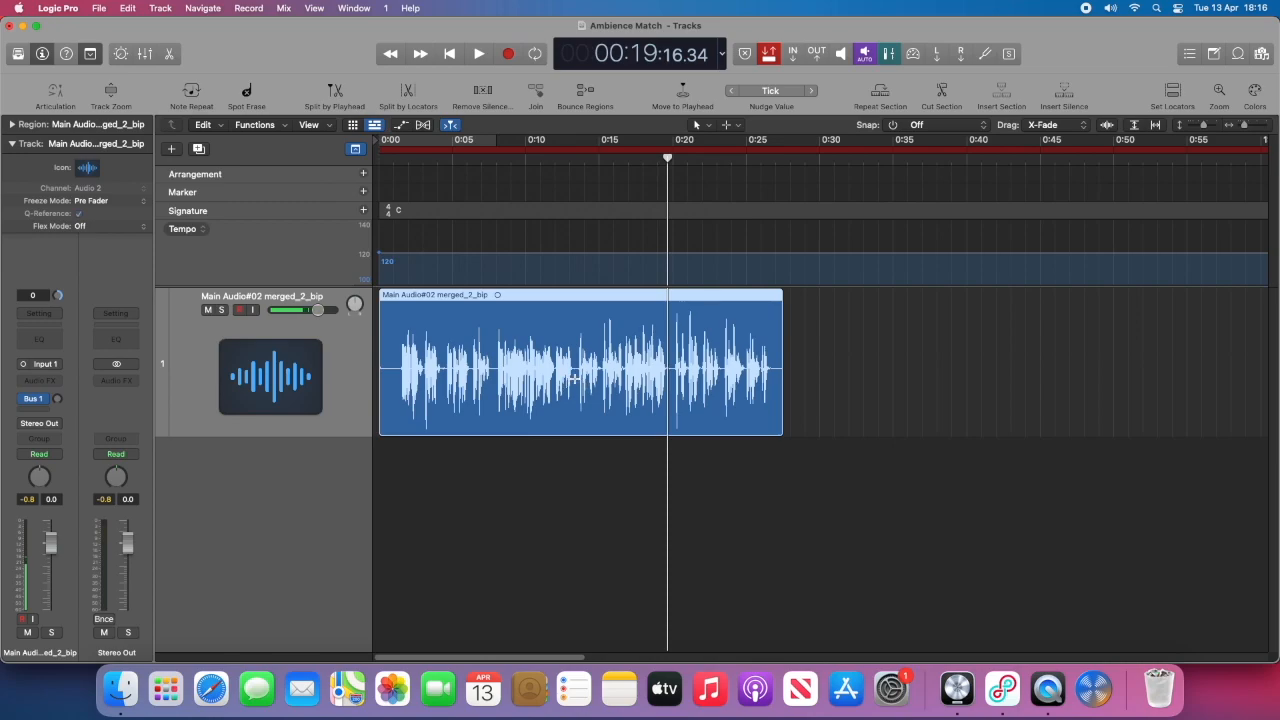
Split the processed region at the microphone change at about 13 s and play across the split
left_click(575, 377)
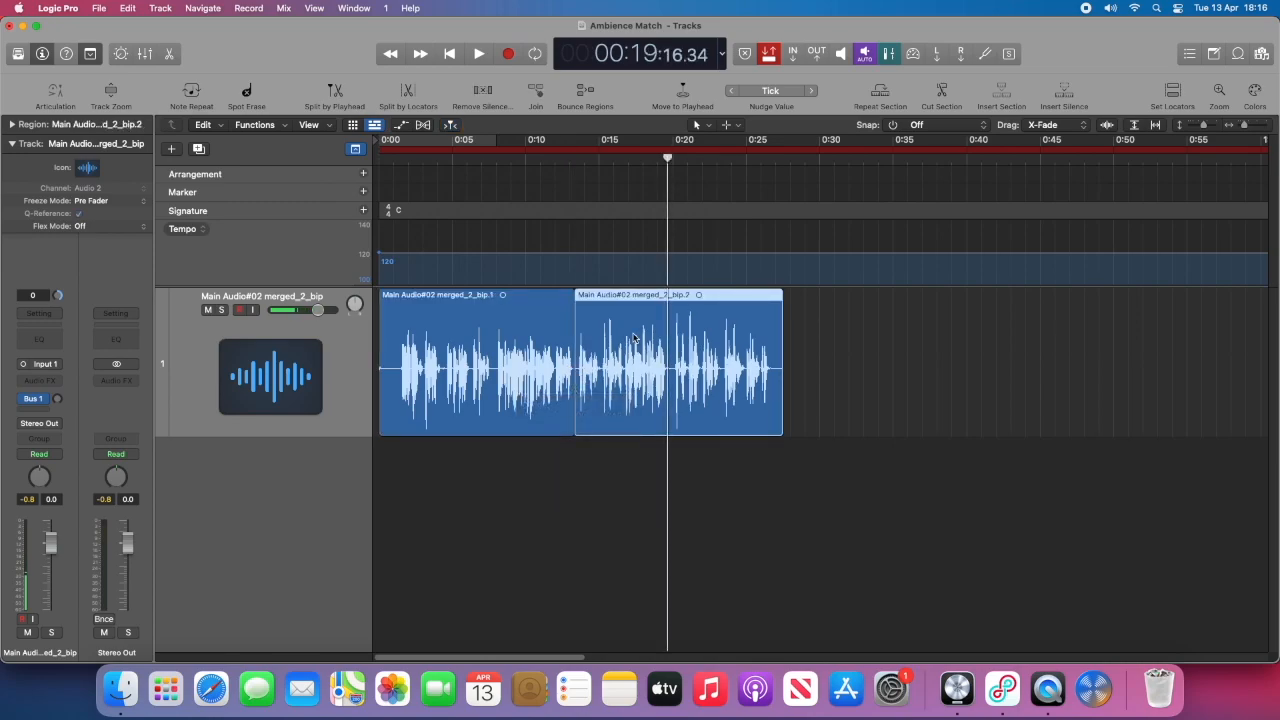
left_click(576, 161)
key("space")
key("space")
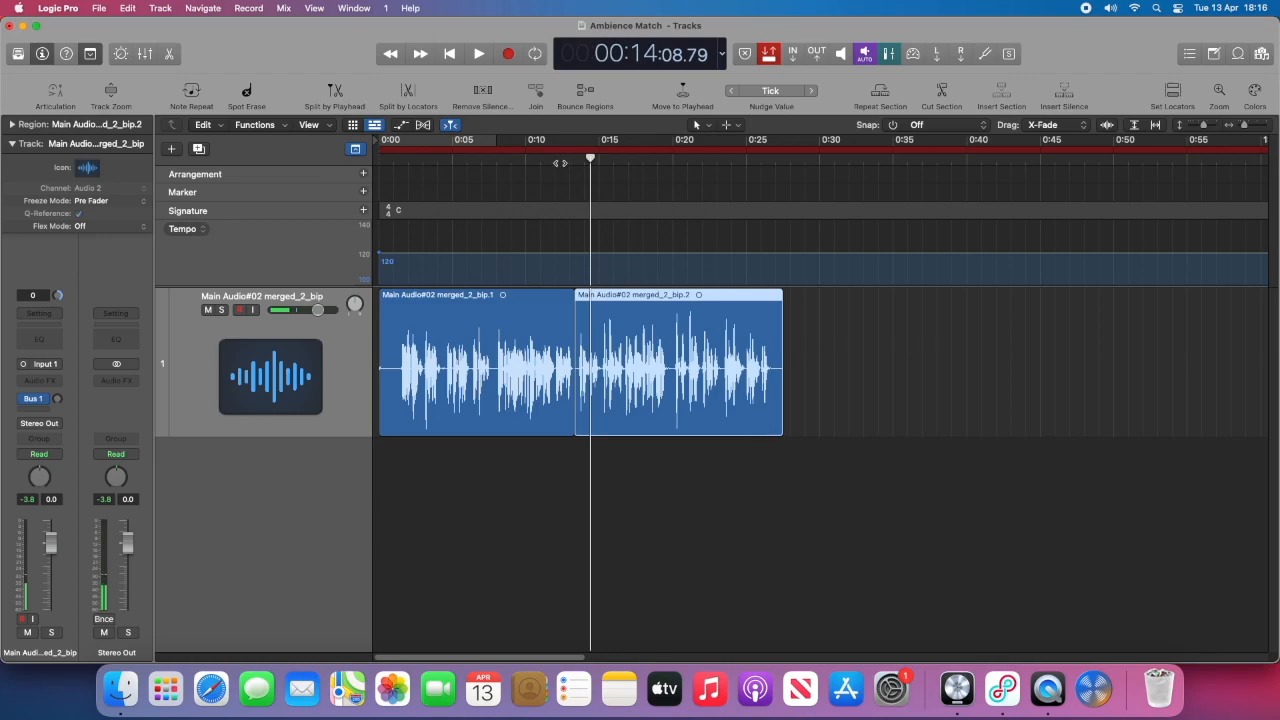
left_click(560, 163)
key("space")
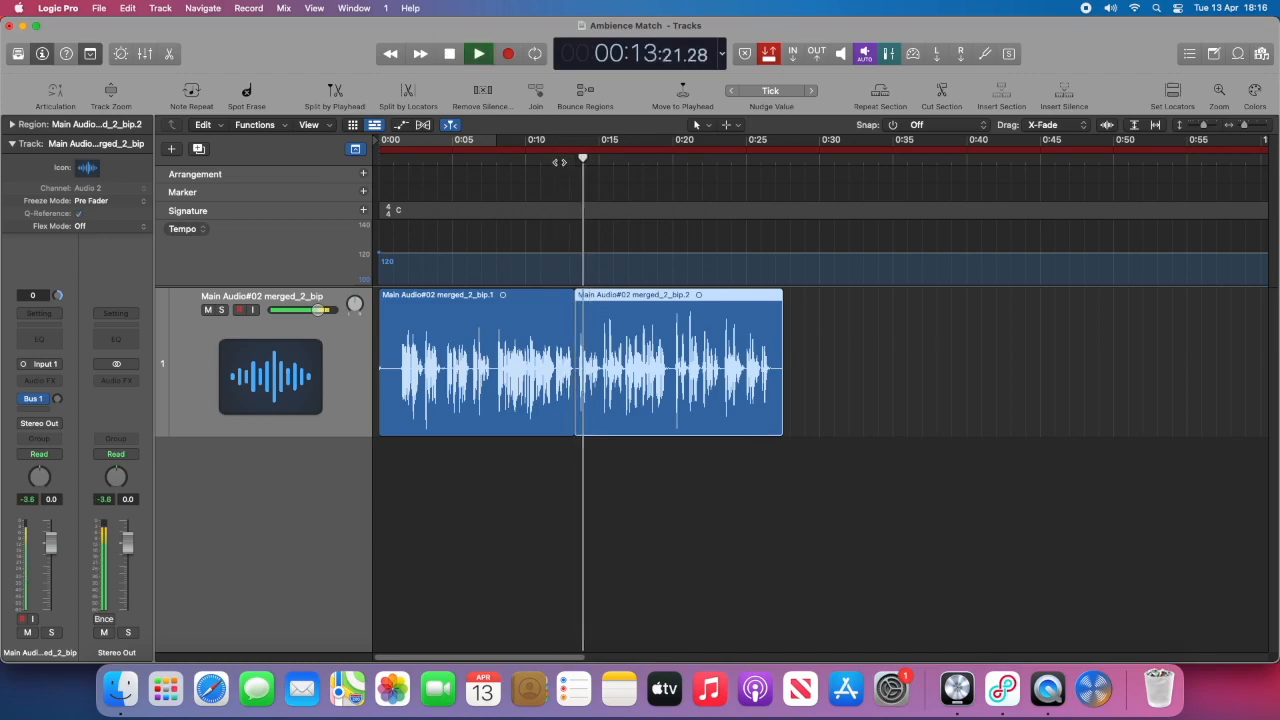
key("space")
Move the second part of the split region to a new track below and insert a mono Match EQ on that track
left_click_drag(630, 296, 626, 480)
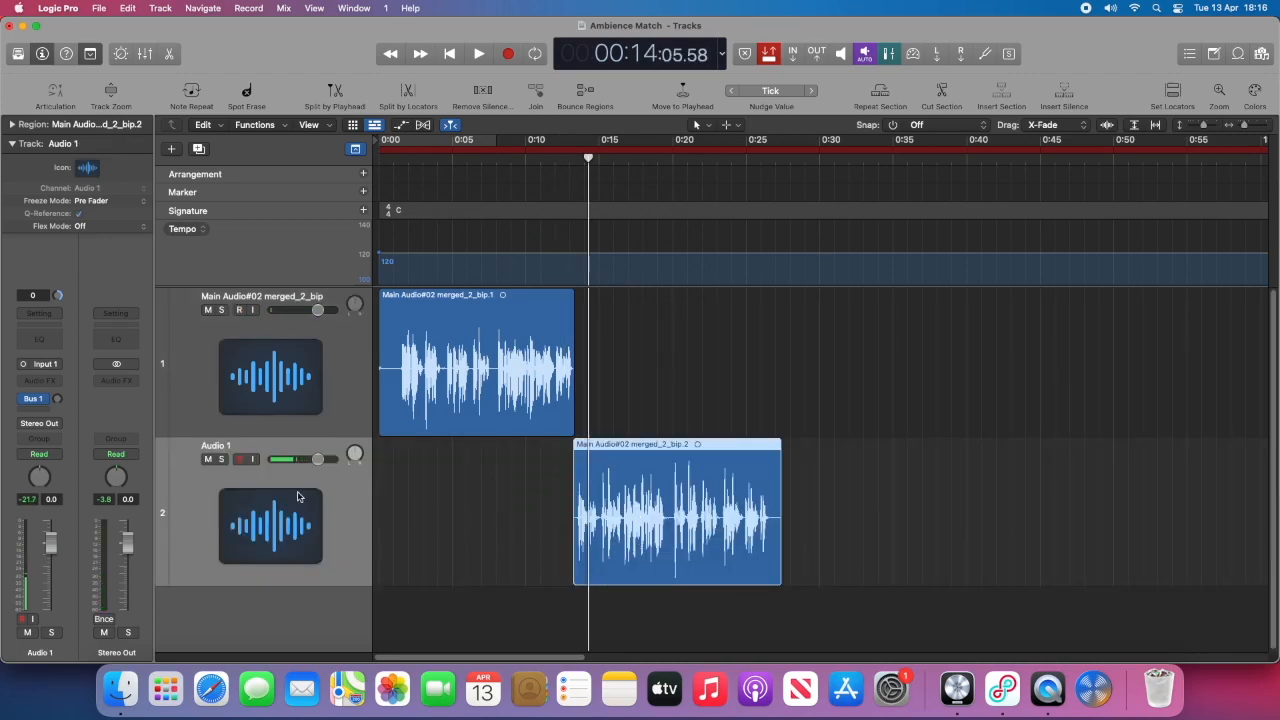
left_click(43, 381)
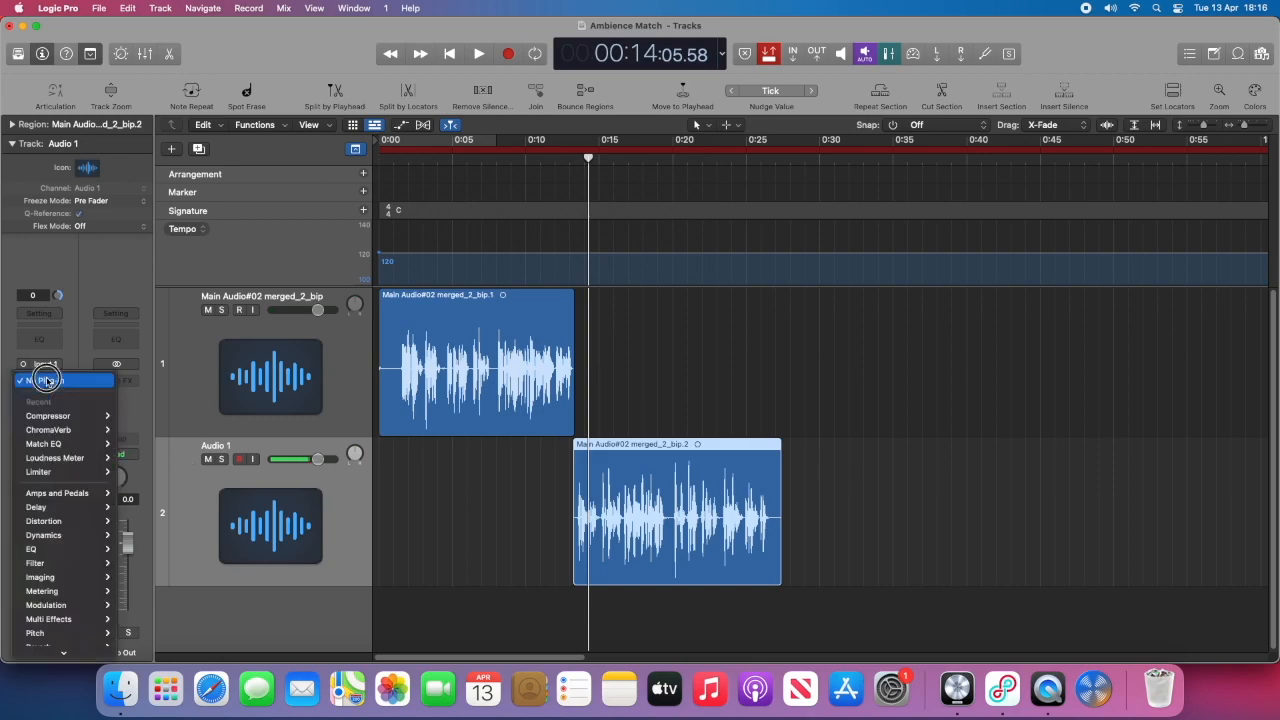
mouse_move(62, 444)
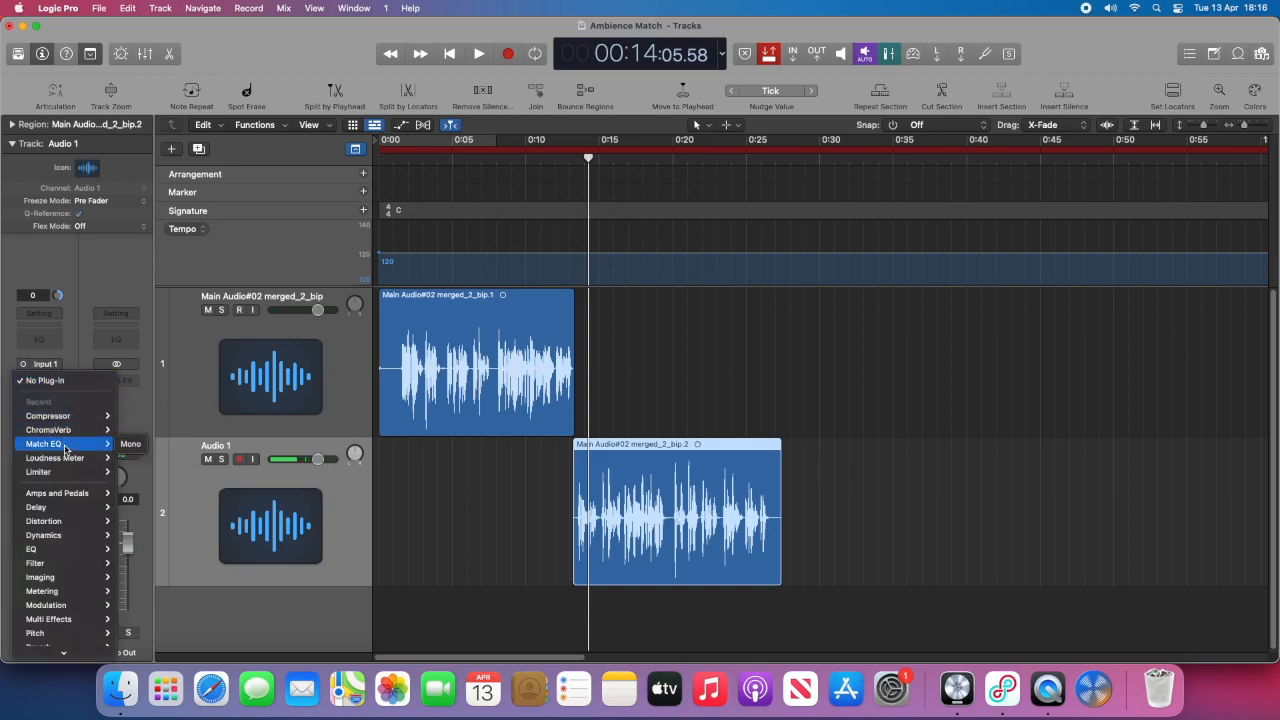
left_click(130, 444)
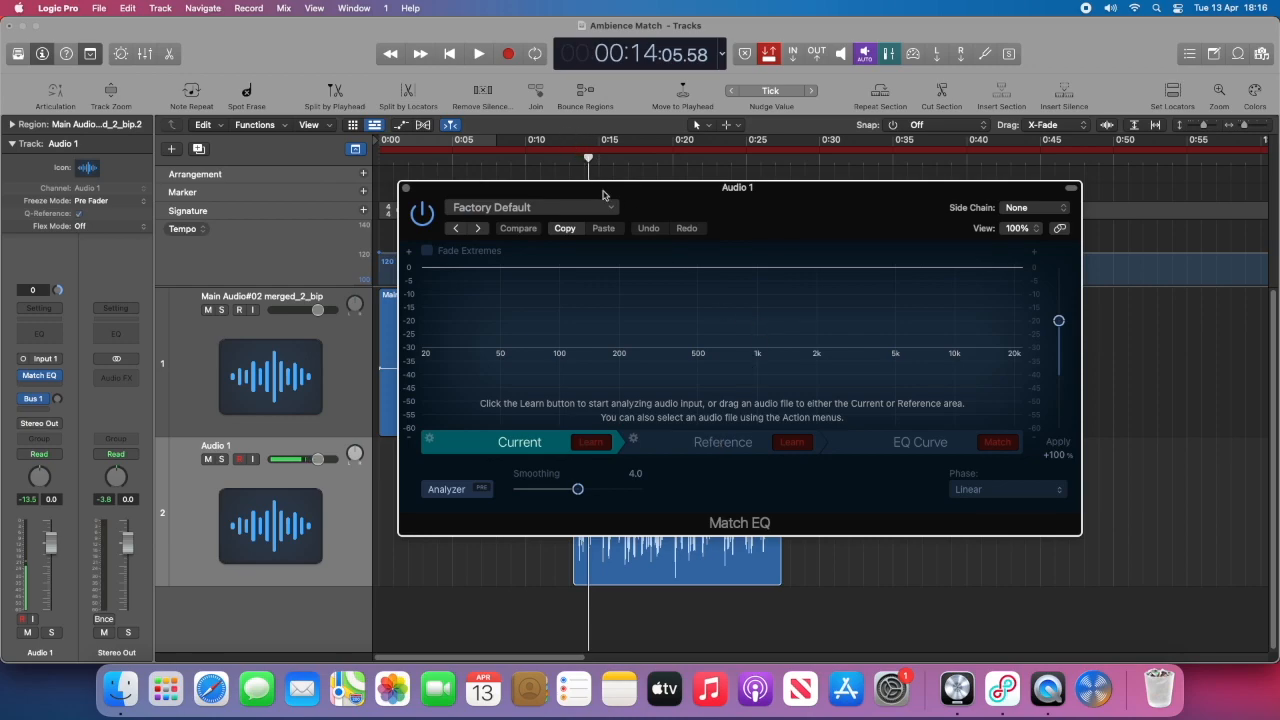
Load the Aston lement preset in Match EQ and lower its Apply amount to +1%
left_click(604, 204)
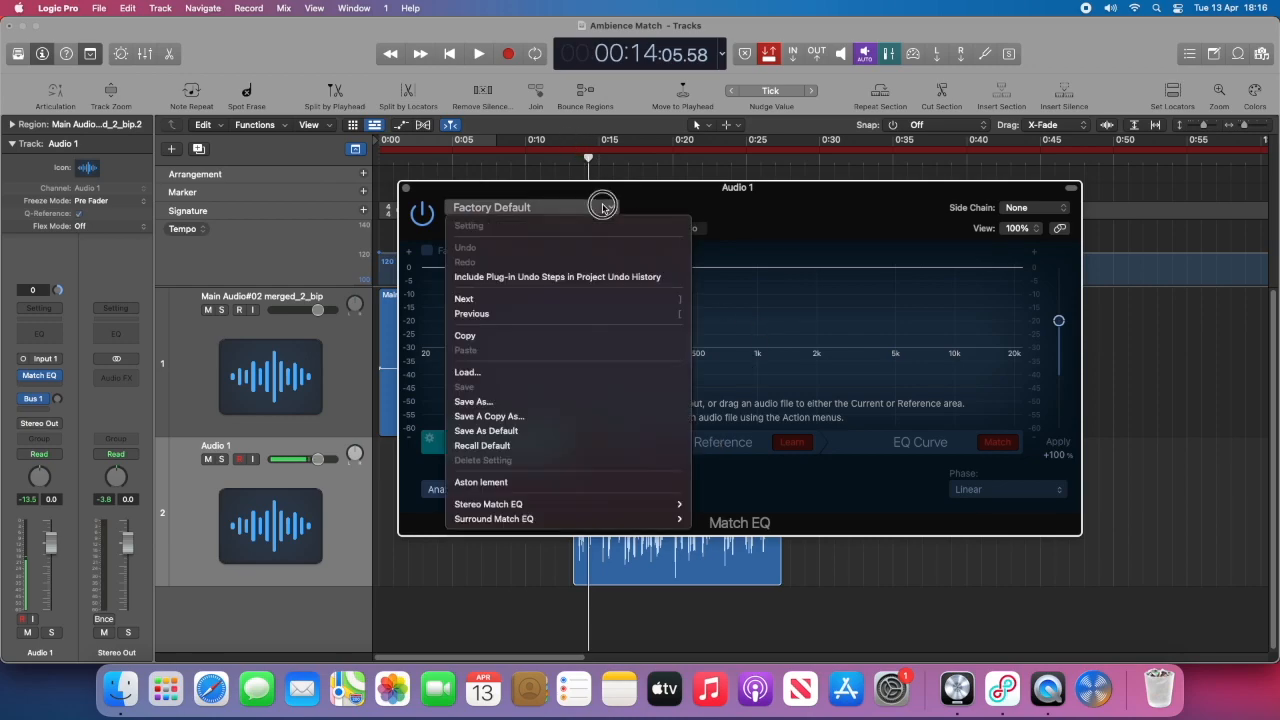
left_click(559, 483)
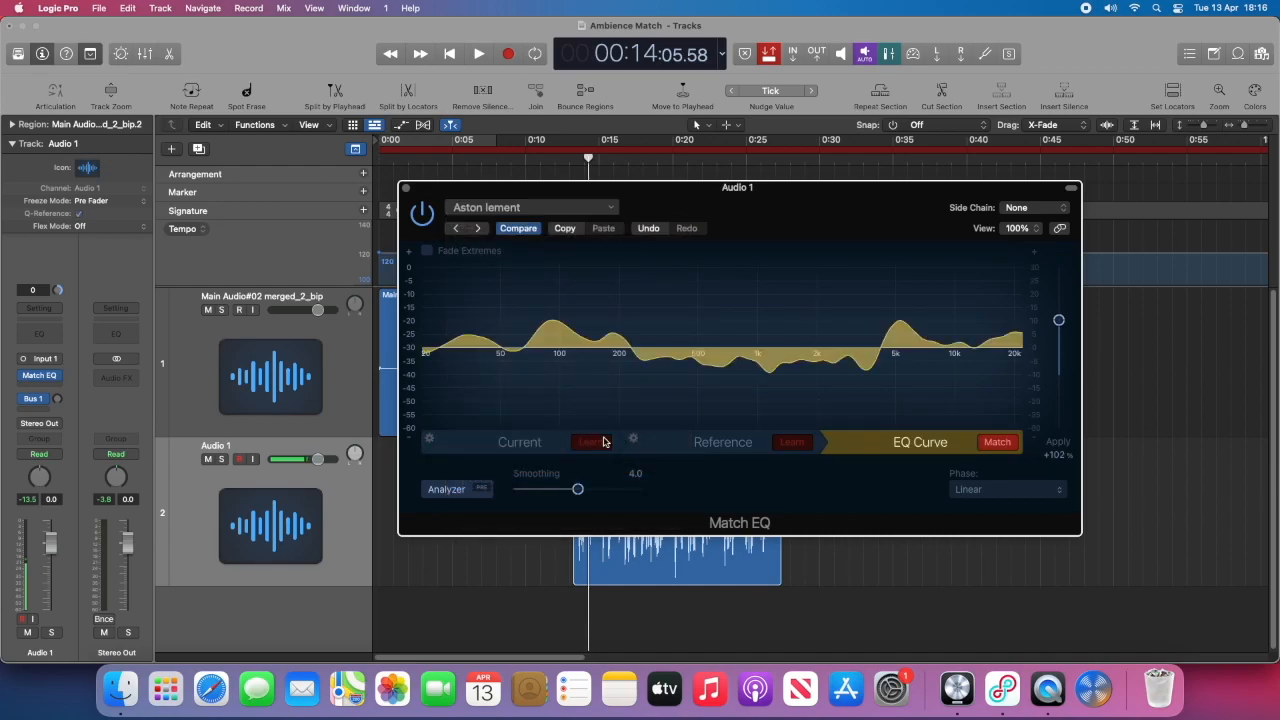
left_click_drag(634, 215, 845, 197)
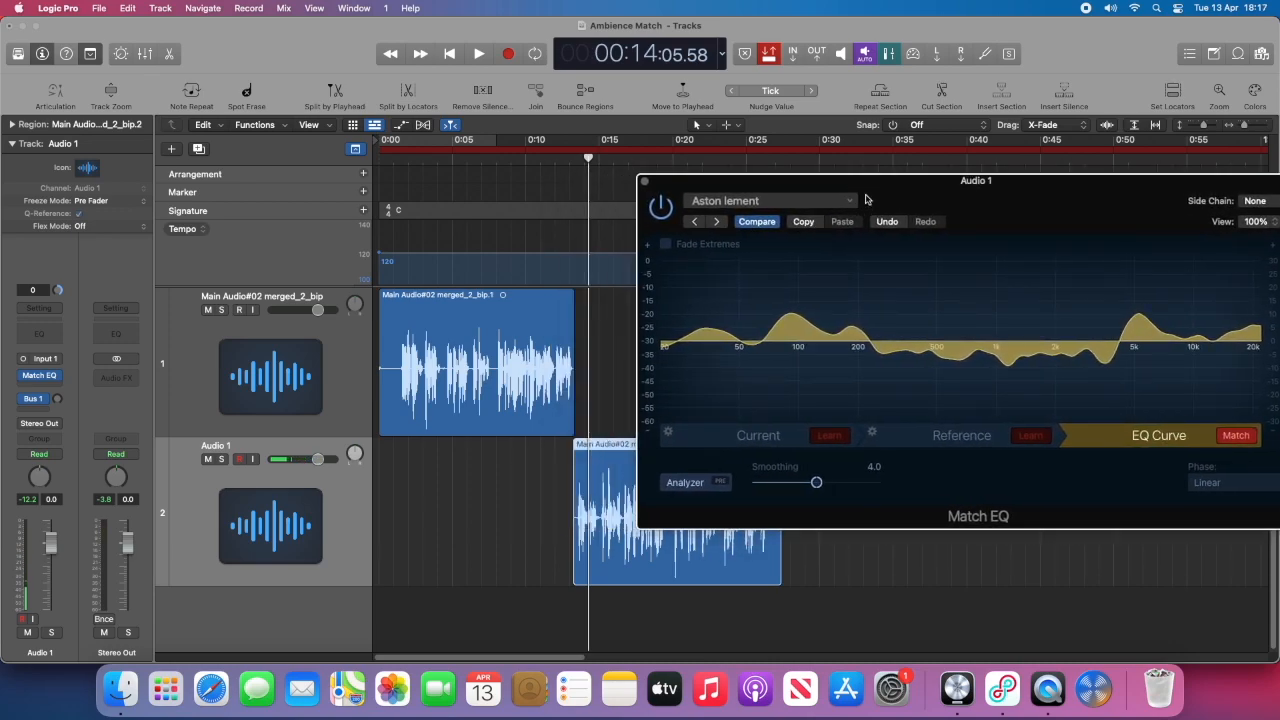
left_click_drag(1144, 200, 1084, 131)
left_click_drag(1237, 248, 1237, 297)
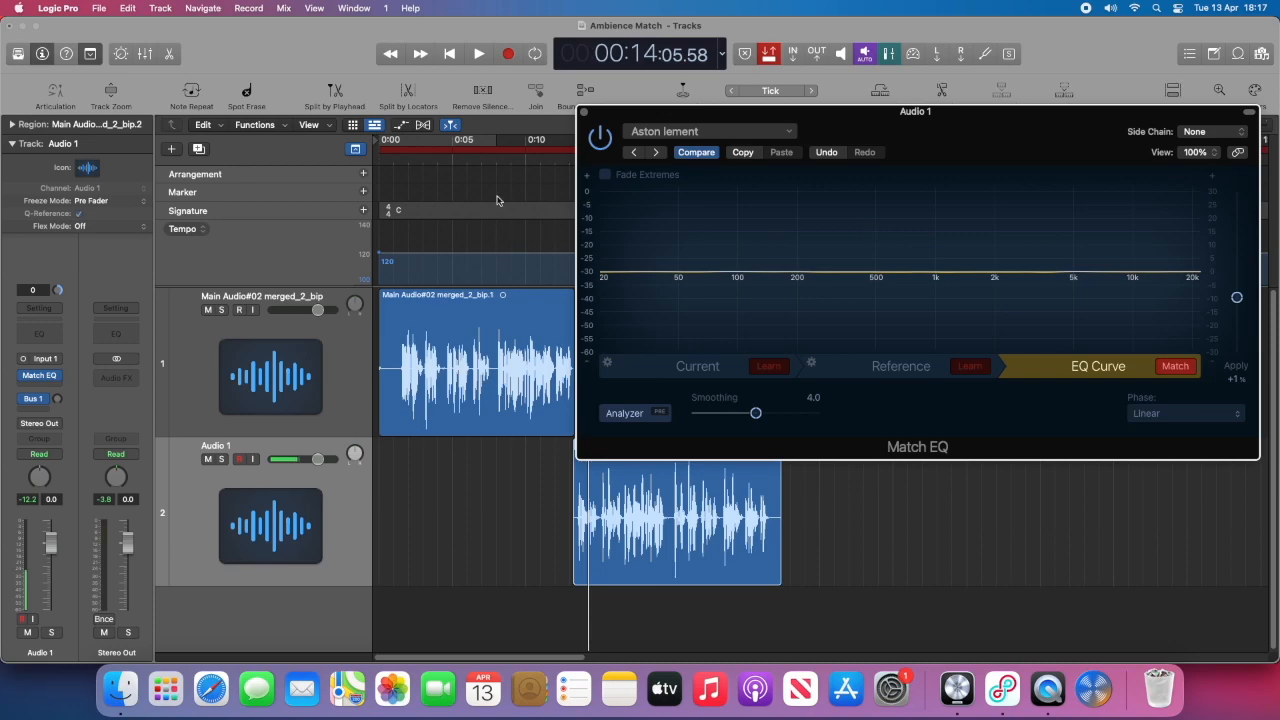
Play from about 6 s, raise the Match EQ Apply amount to +99% during playback, and replay the transition between the regions
left_click(471, 164)
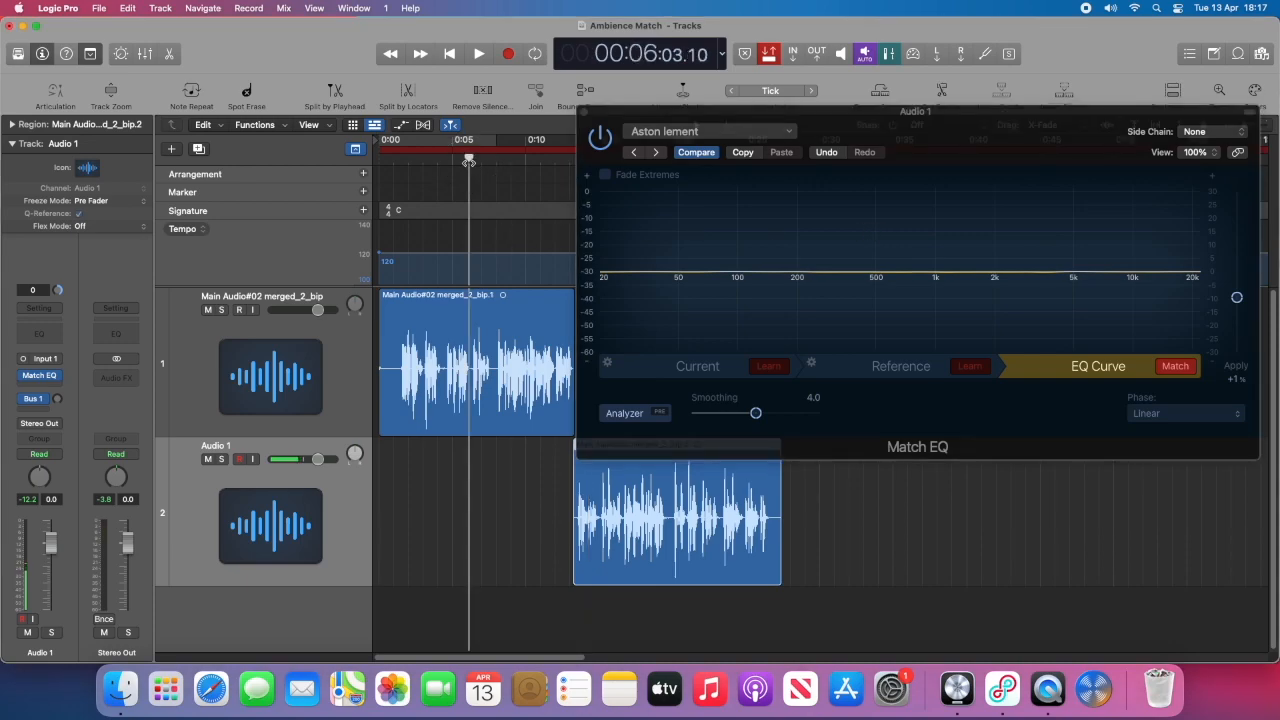
key("space")
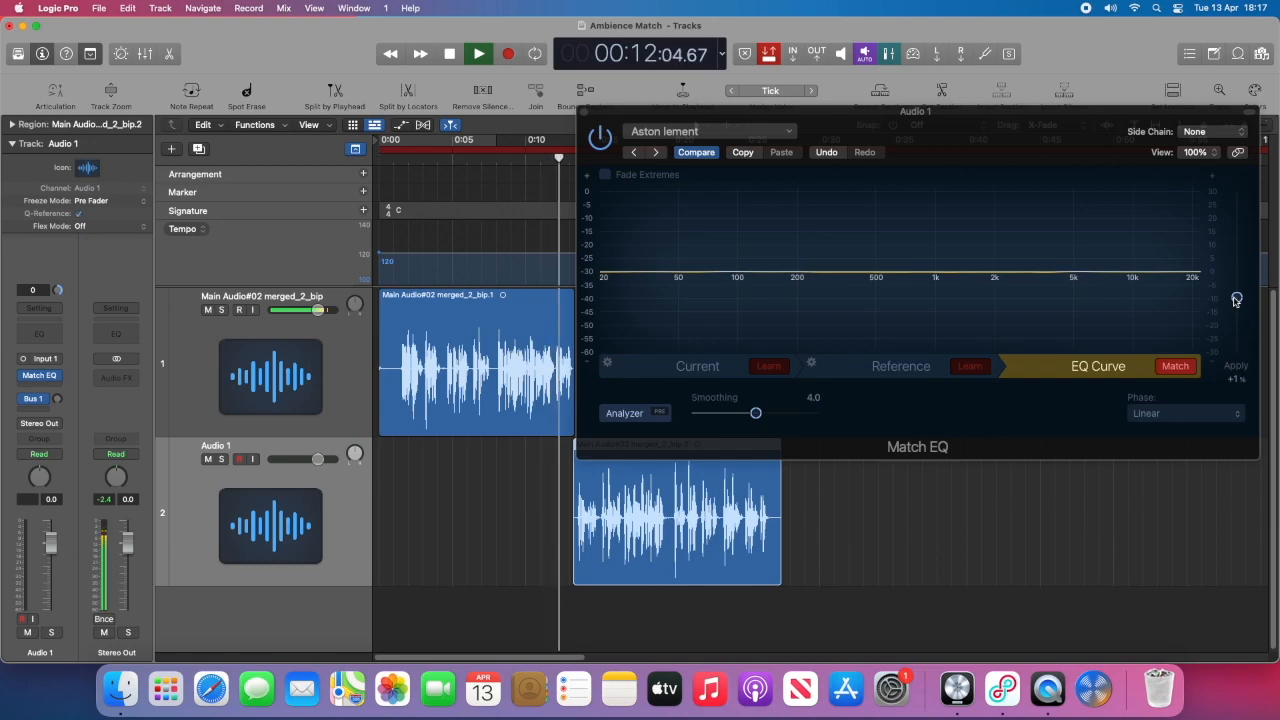
left_click_drag(1236, 300, 1240, 248)
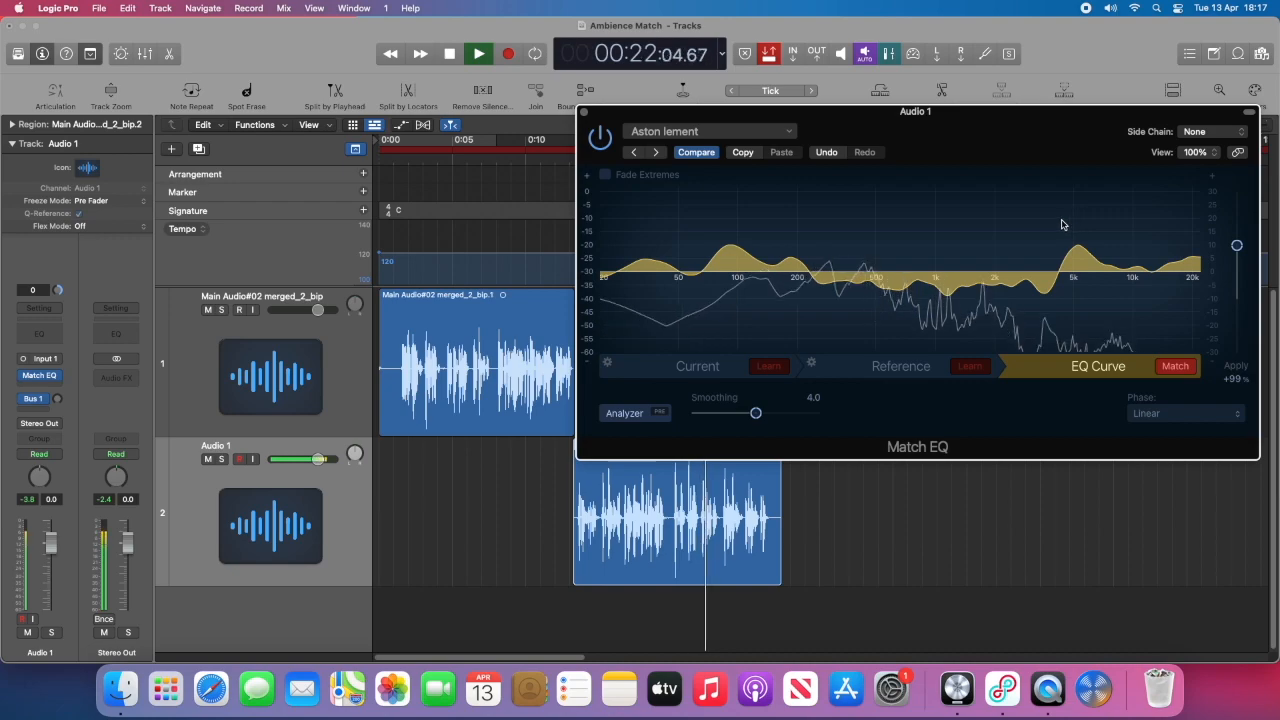
left_click(521, 158)
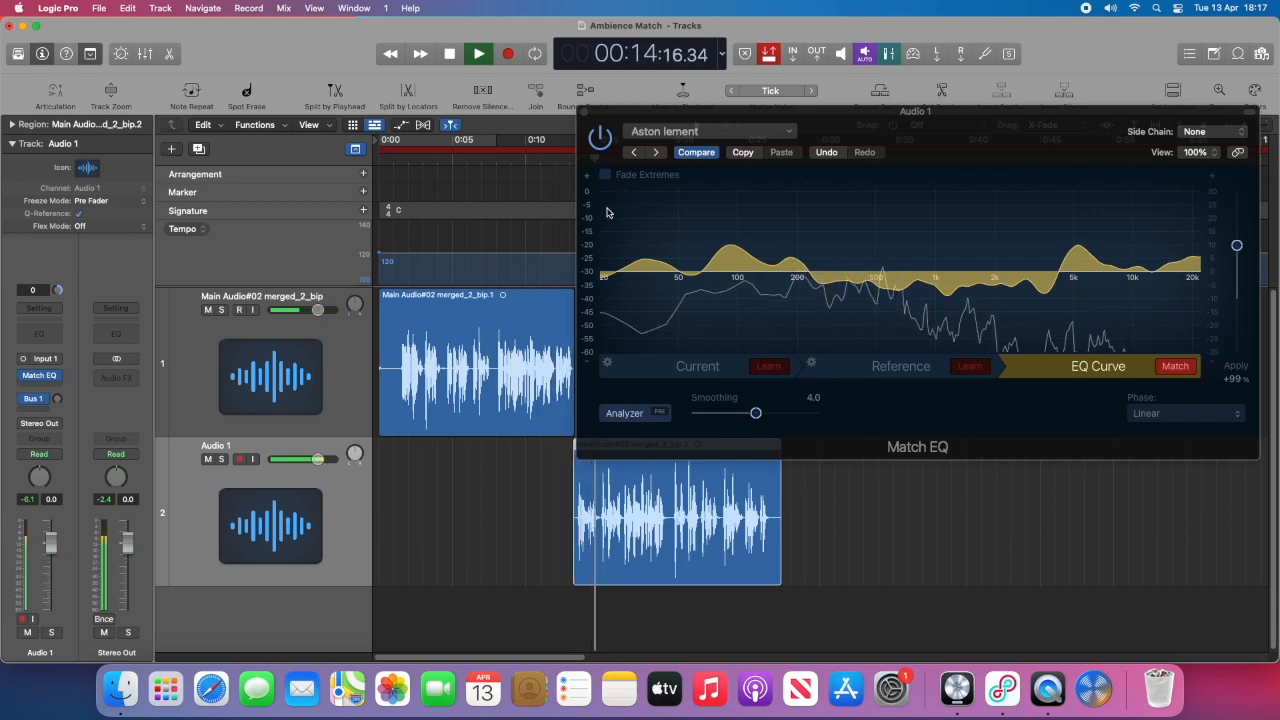
key("space")
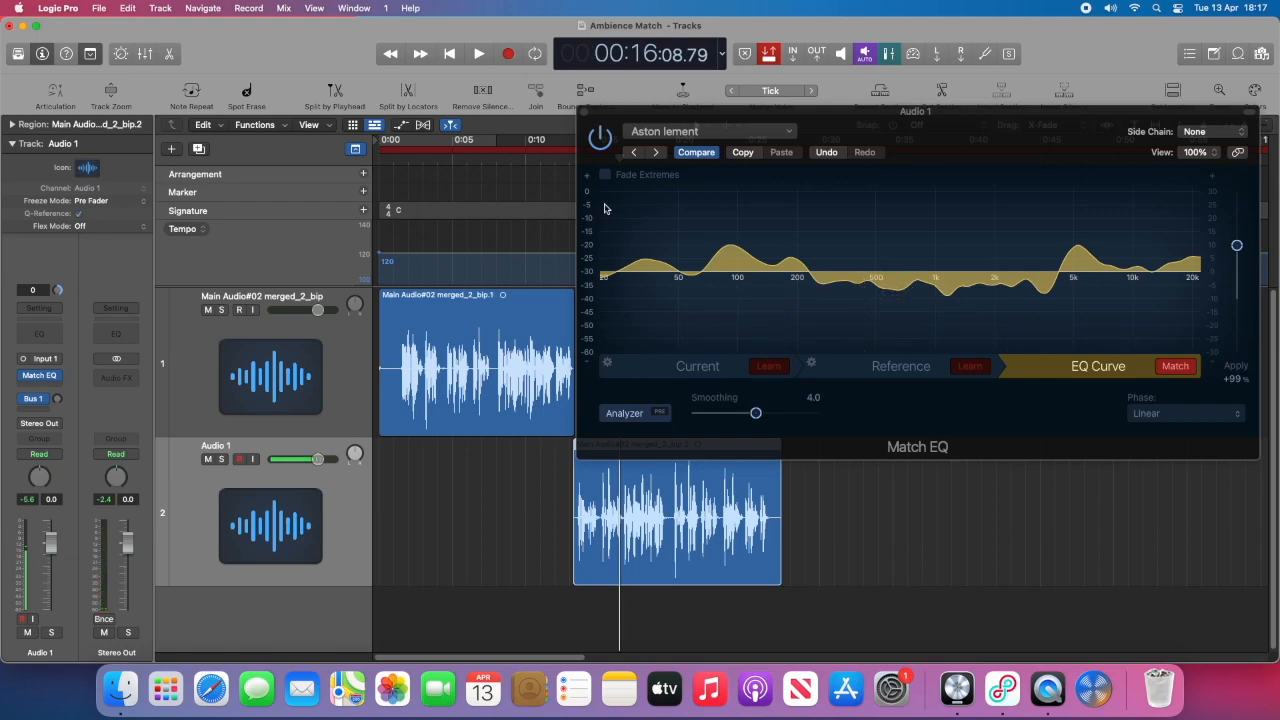
Close Match EQ and insert a mono ChromaVerb after it on the second region's track
left_click(586, 112)
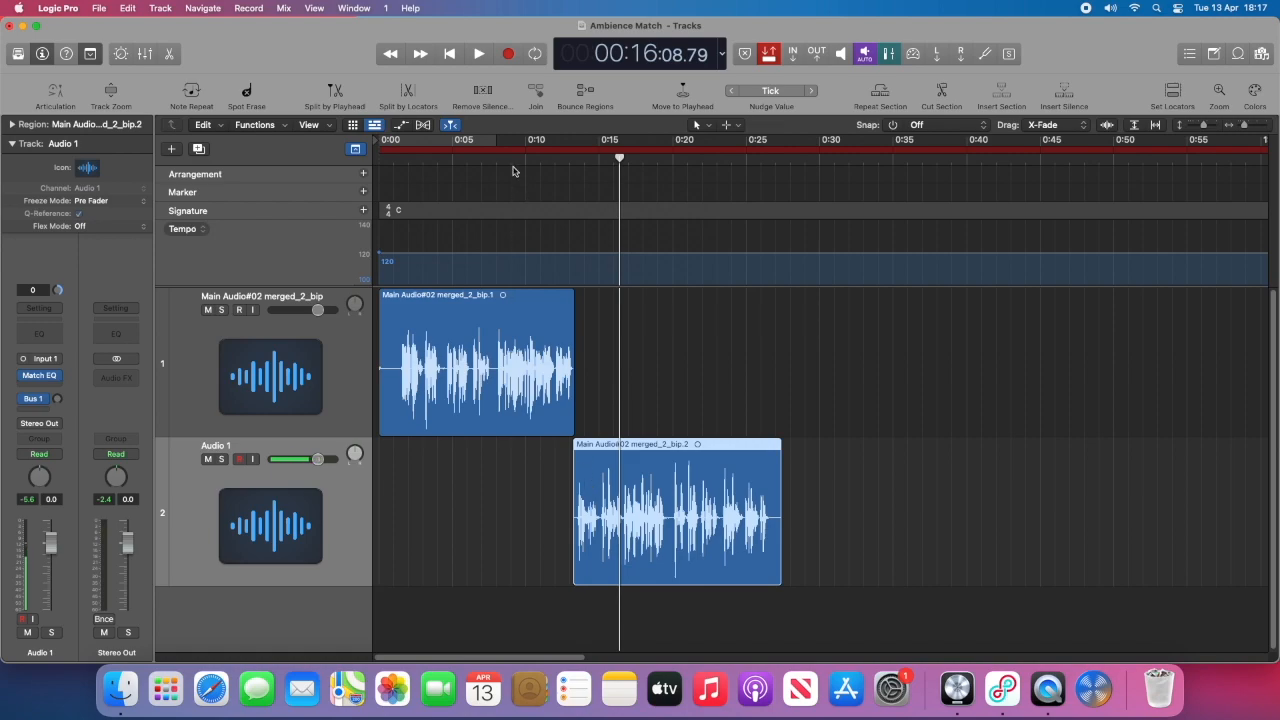
left_click(508, 158)
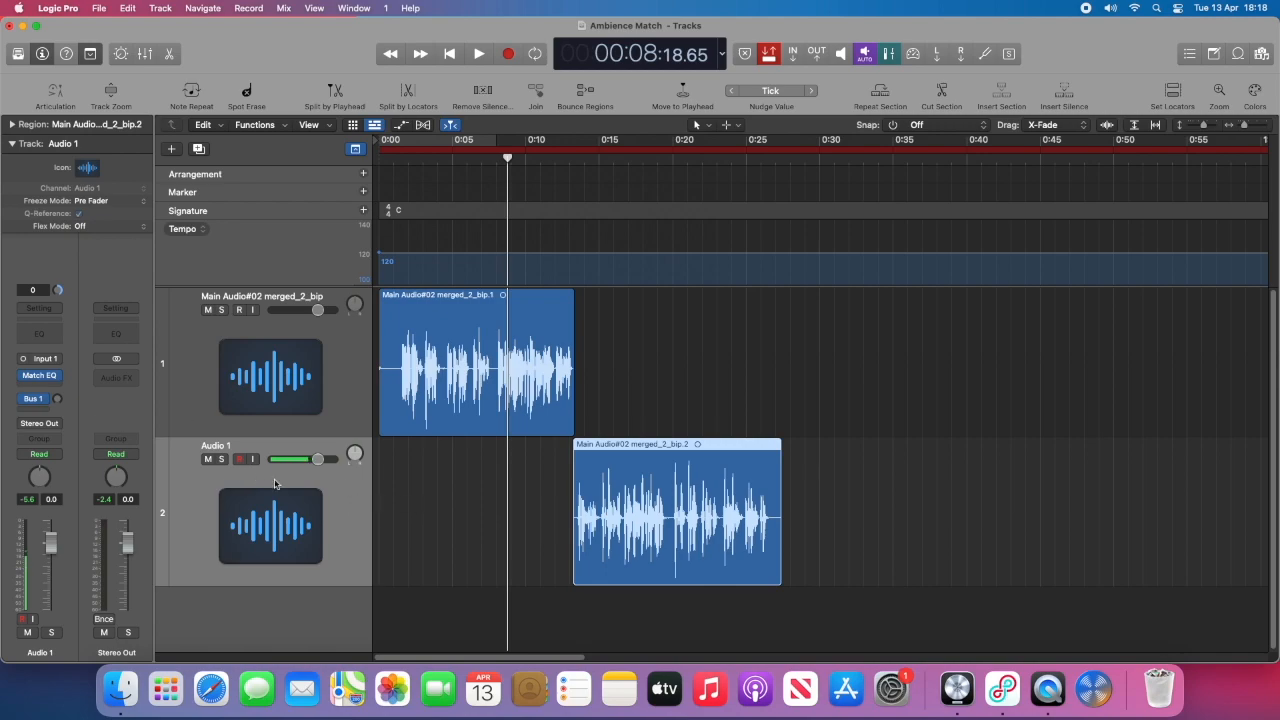
left_click(50, 388)
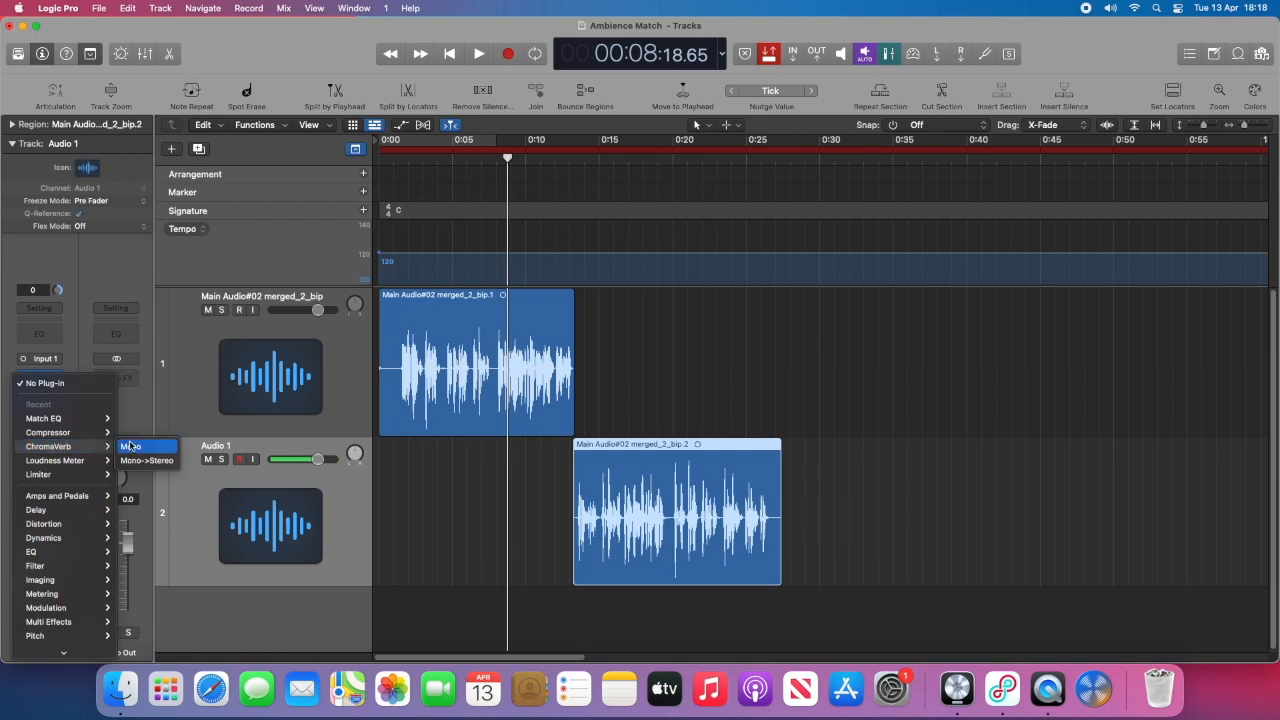
left_click(133, 444)
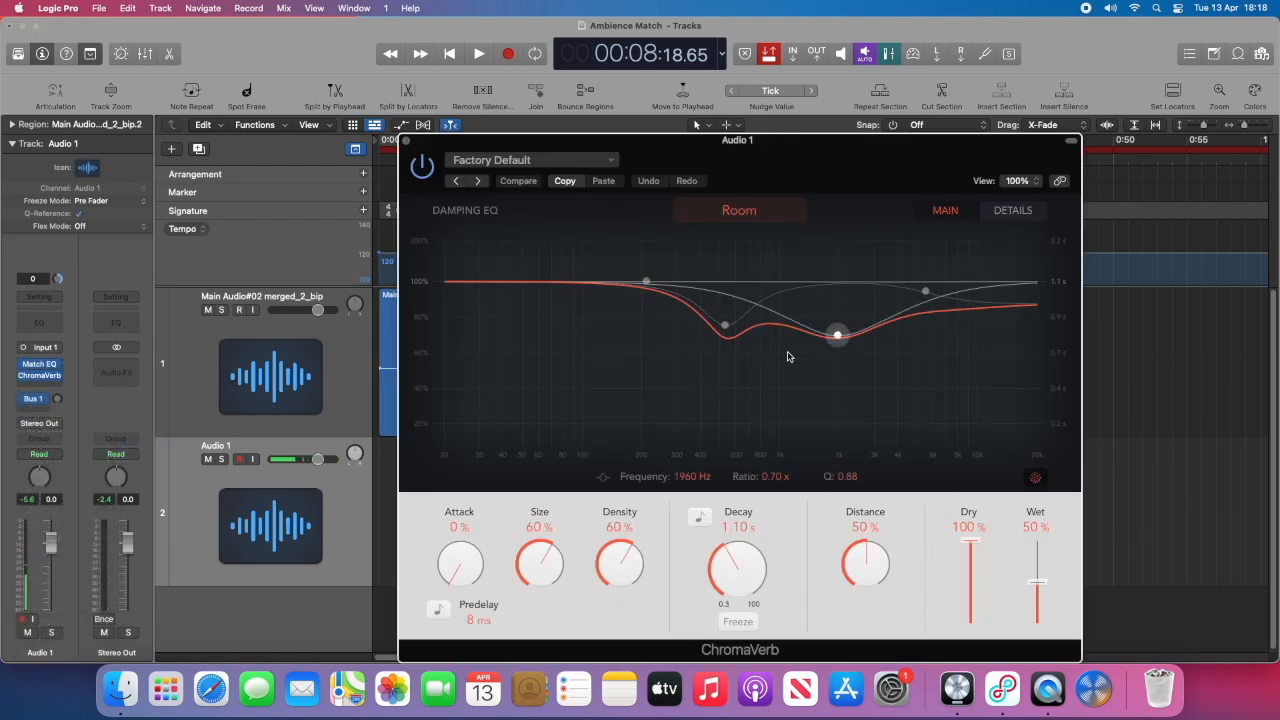
left_click_drag(748, 155, 955, 128)
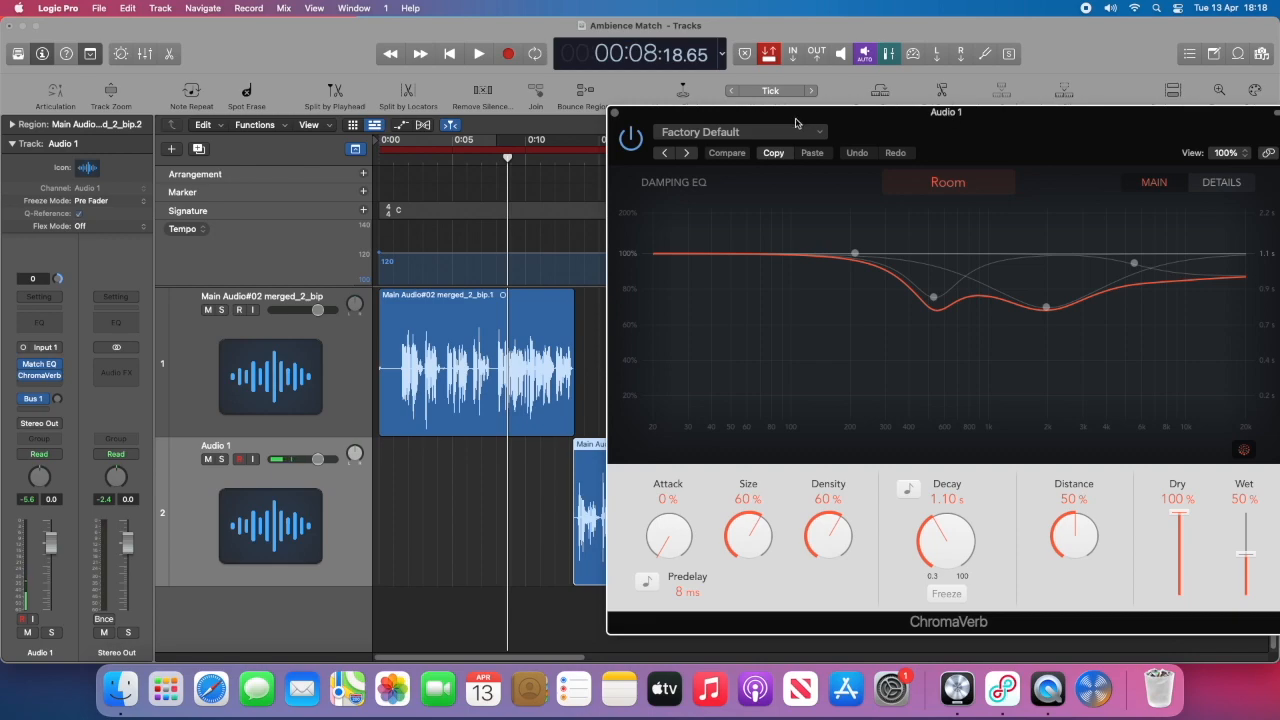
Play the transition with ChromaVerb from about 12 s, and set the reverb's Wet level to 10%
left_click(561, 160)
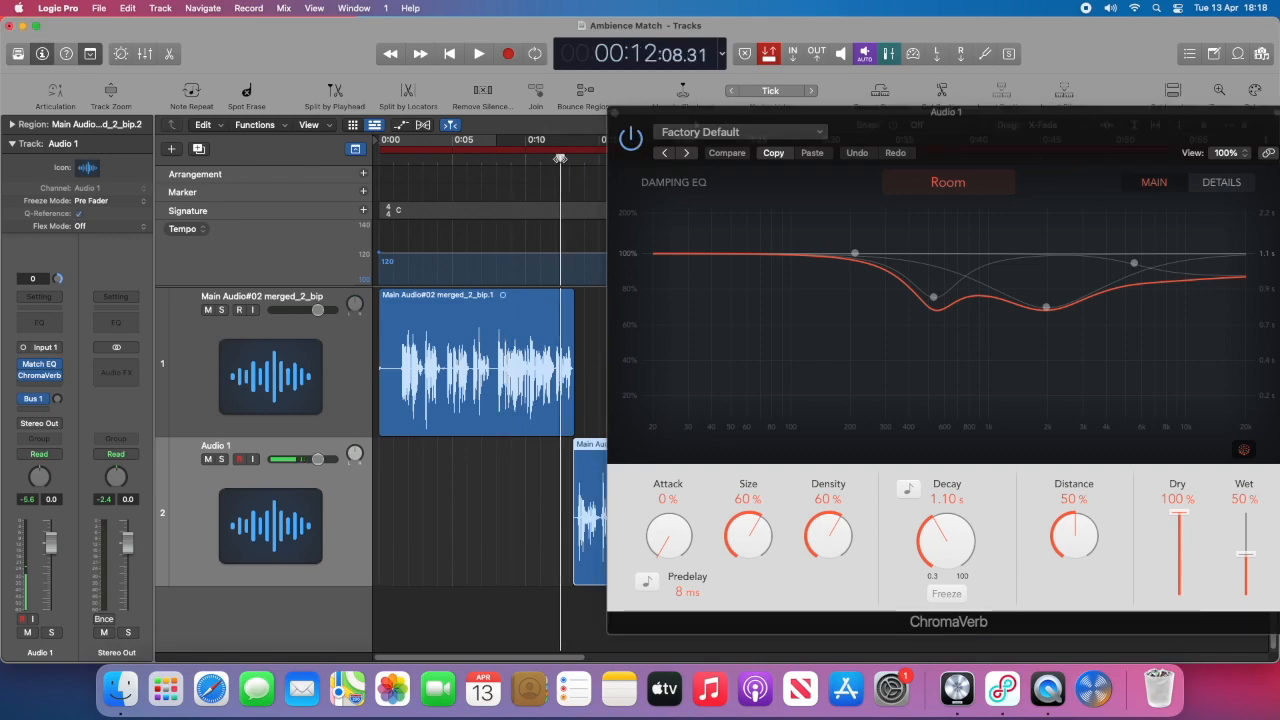
key("space")
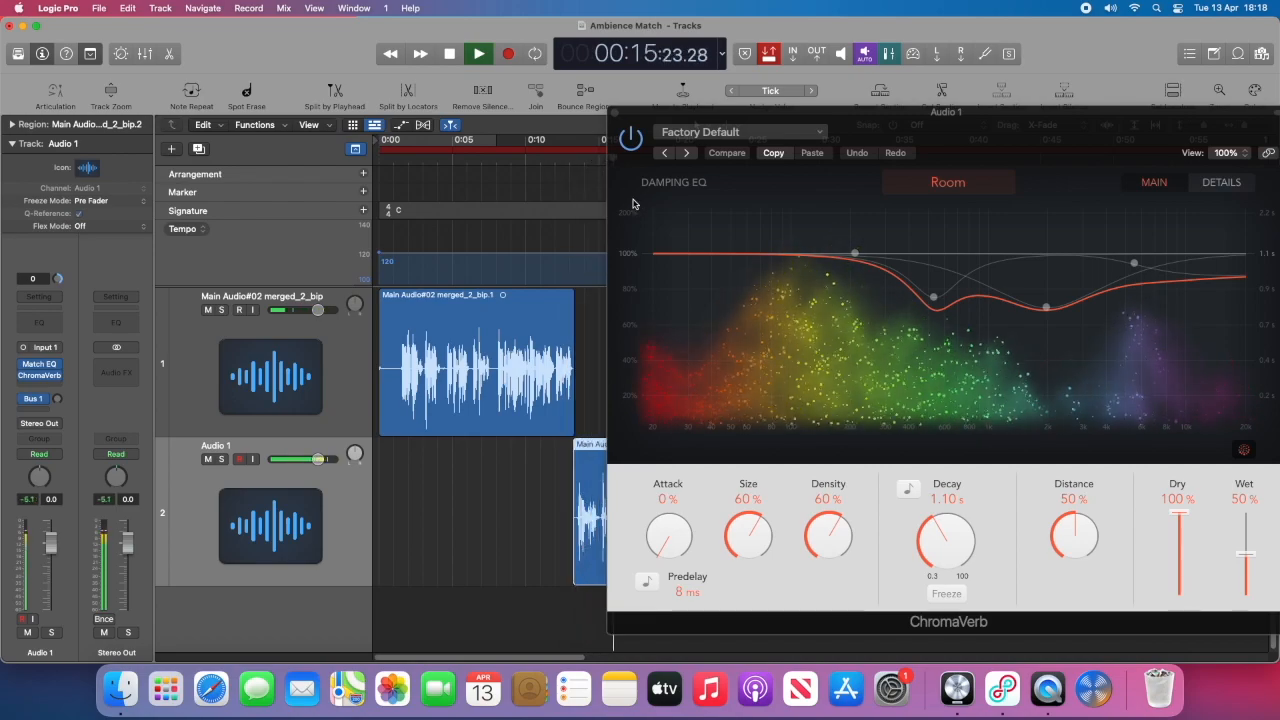
key("space")
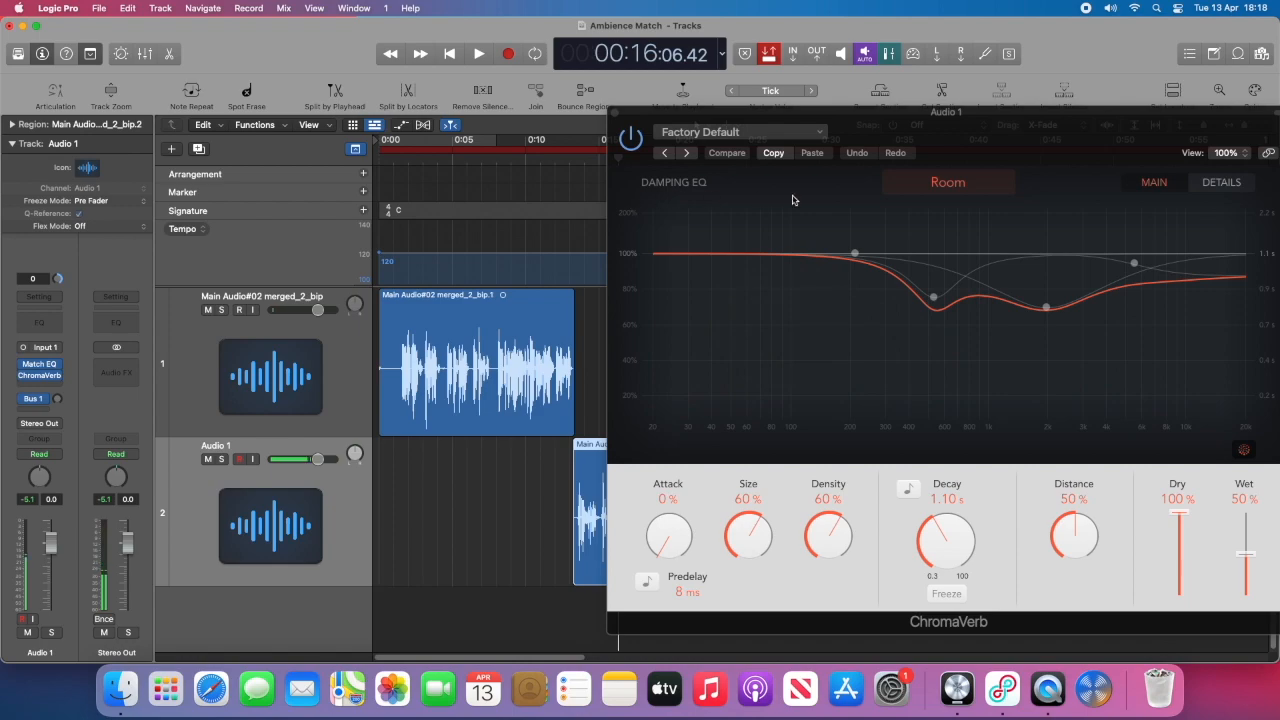
left_click_drag(969, 120, 825, 87)
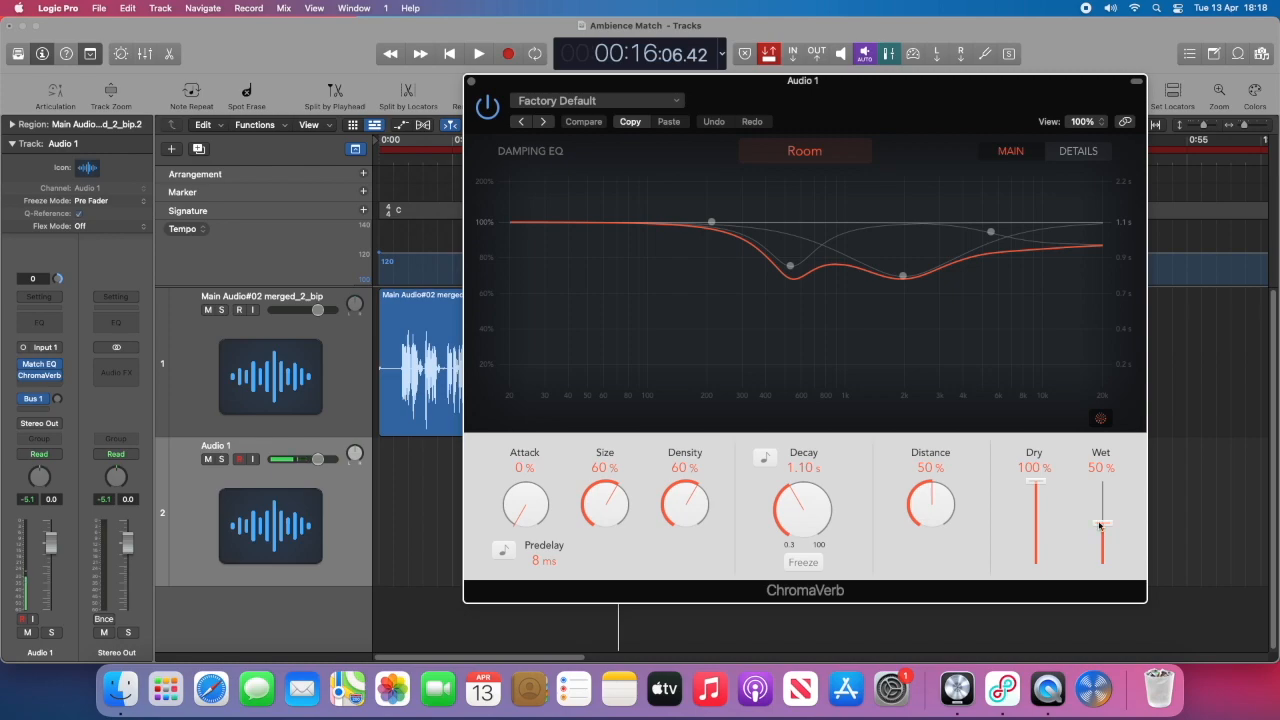
left_click_drag(1099, 524, 1098, 559)
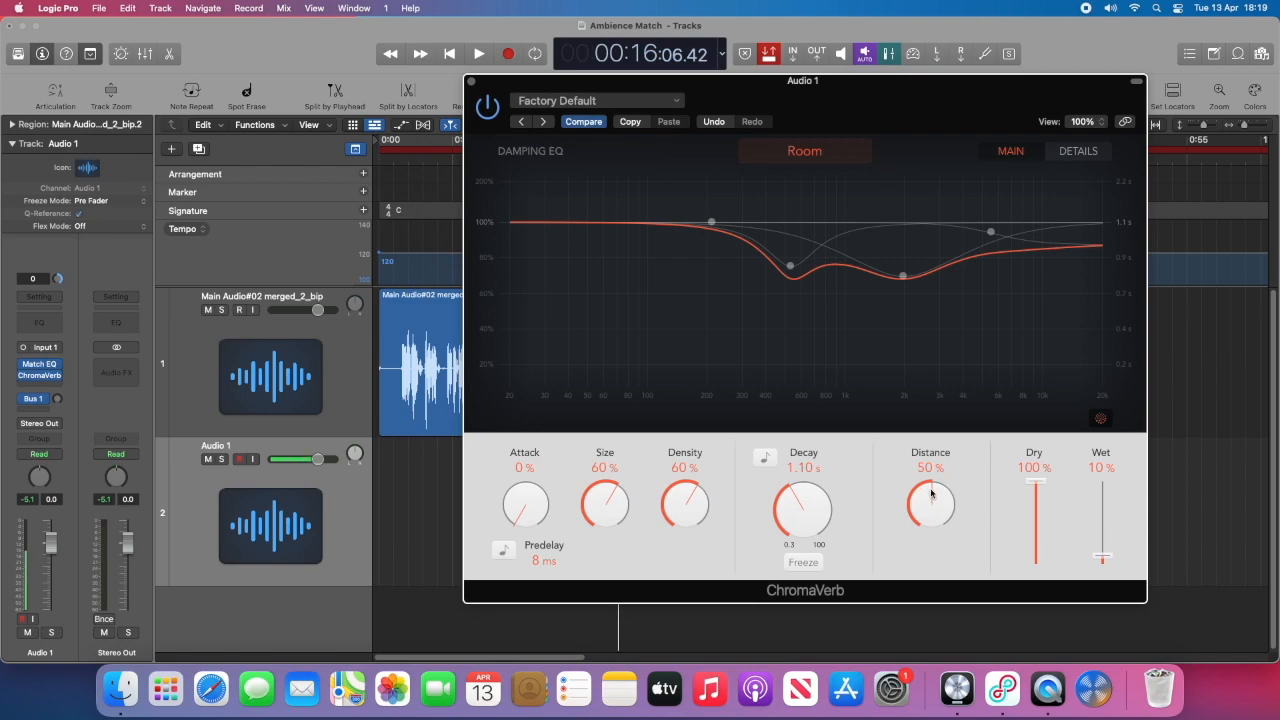
Set ChromaVerb's Decay to 0.70 s and Distance to 30%, and replay the transition between the two regions from about 11 s
left_click_drag(796, 496, 787, 519)
left_click_drag(783, 505, 783, 515)
left_click_drag(928, 492, 916, 534)
left_click_drag(815, 81, 1270, 107)
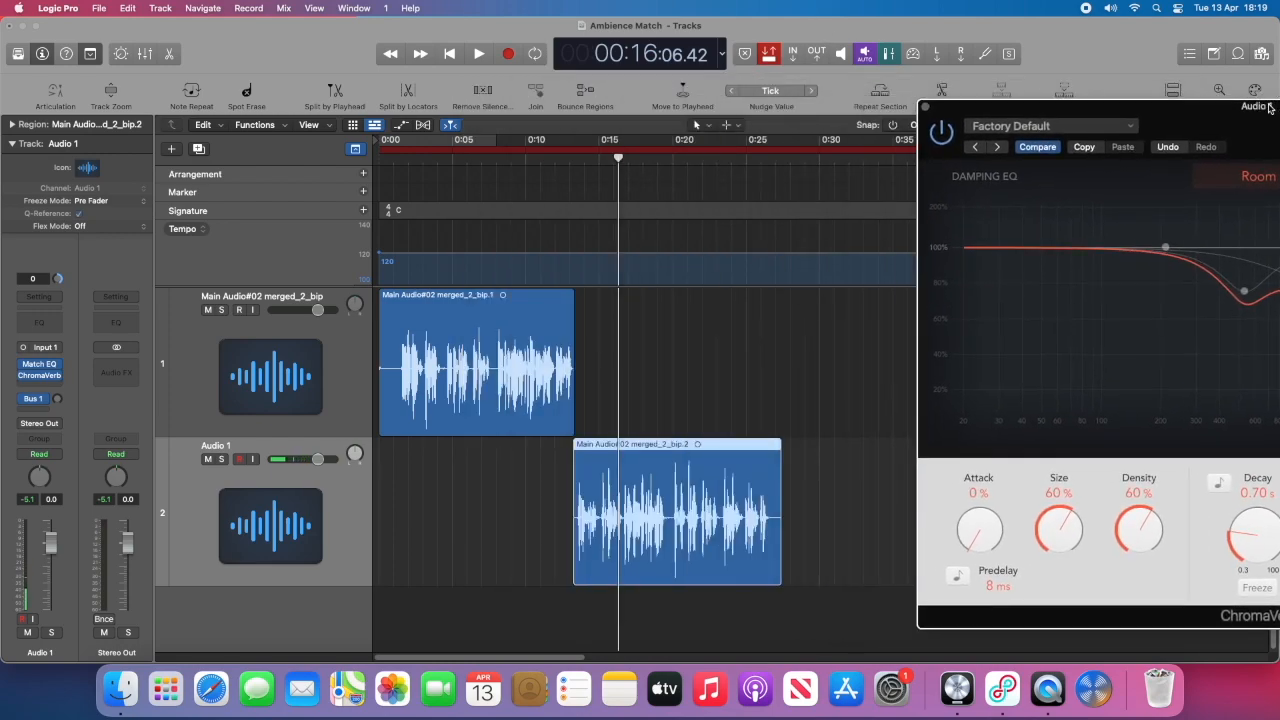
key("space")
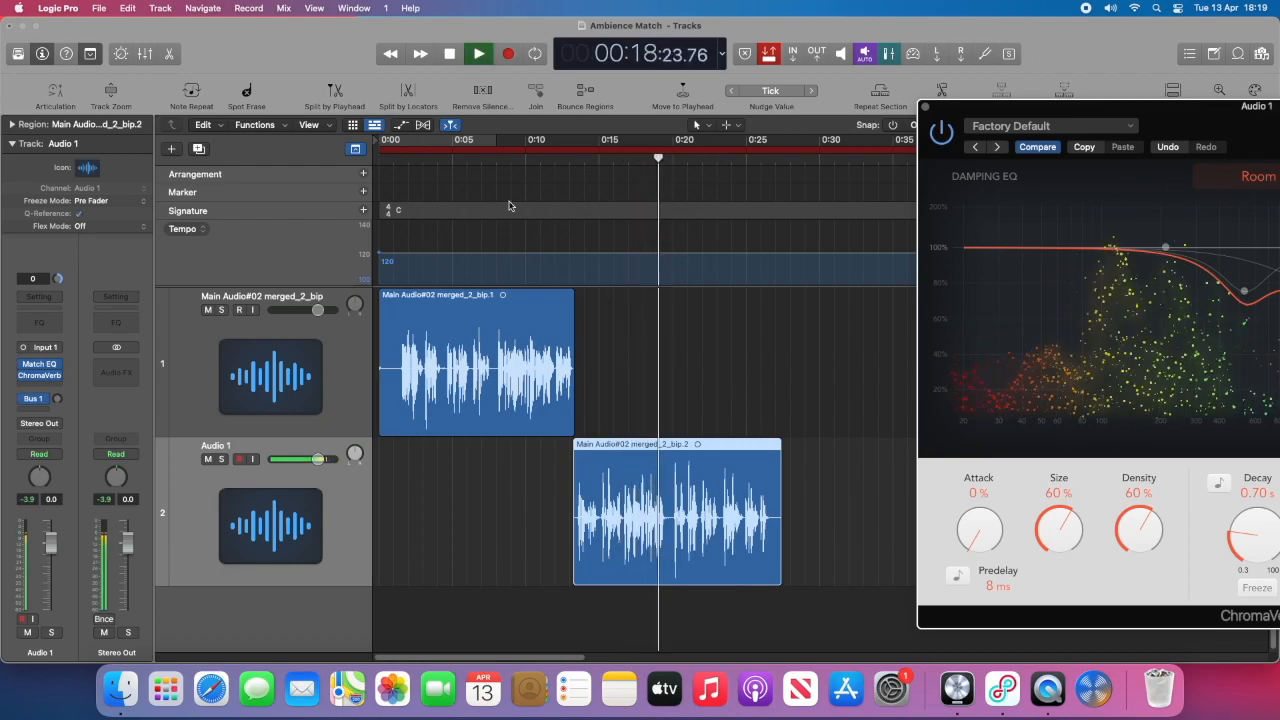
left_click(542, 160)
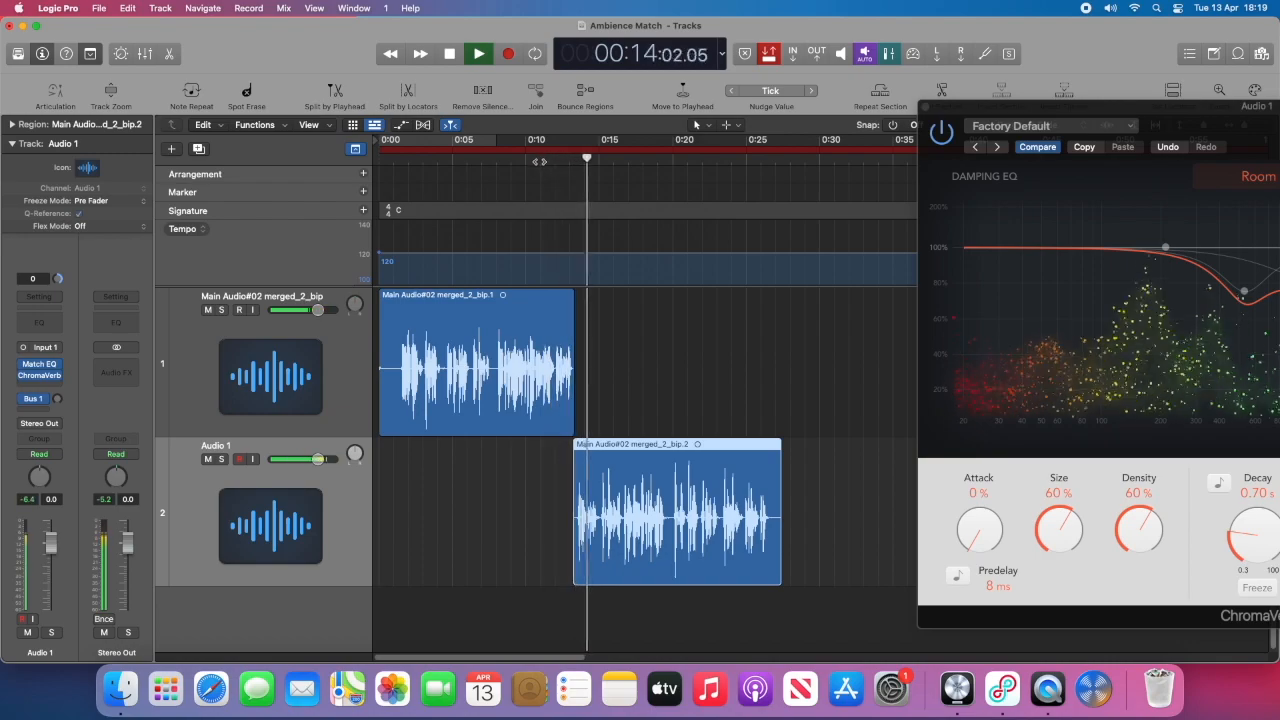
key("space")
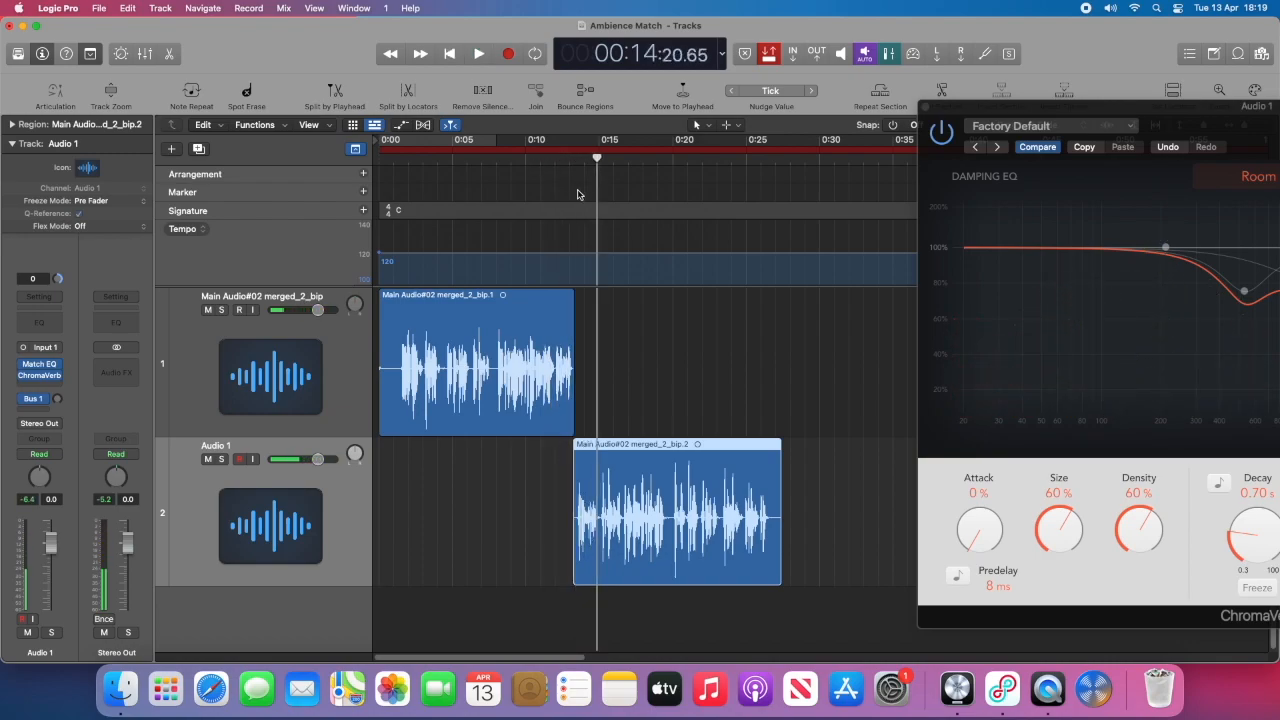
Reduce ChromaVerb's Size to 30% and play the transition again from shortly before the second region
left_click_drag(1050, 112, 753, 88)
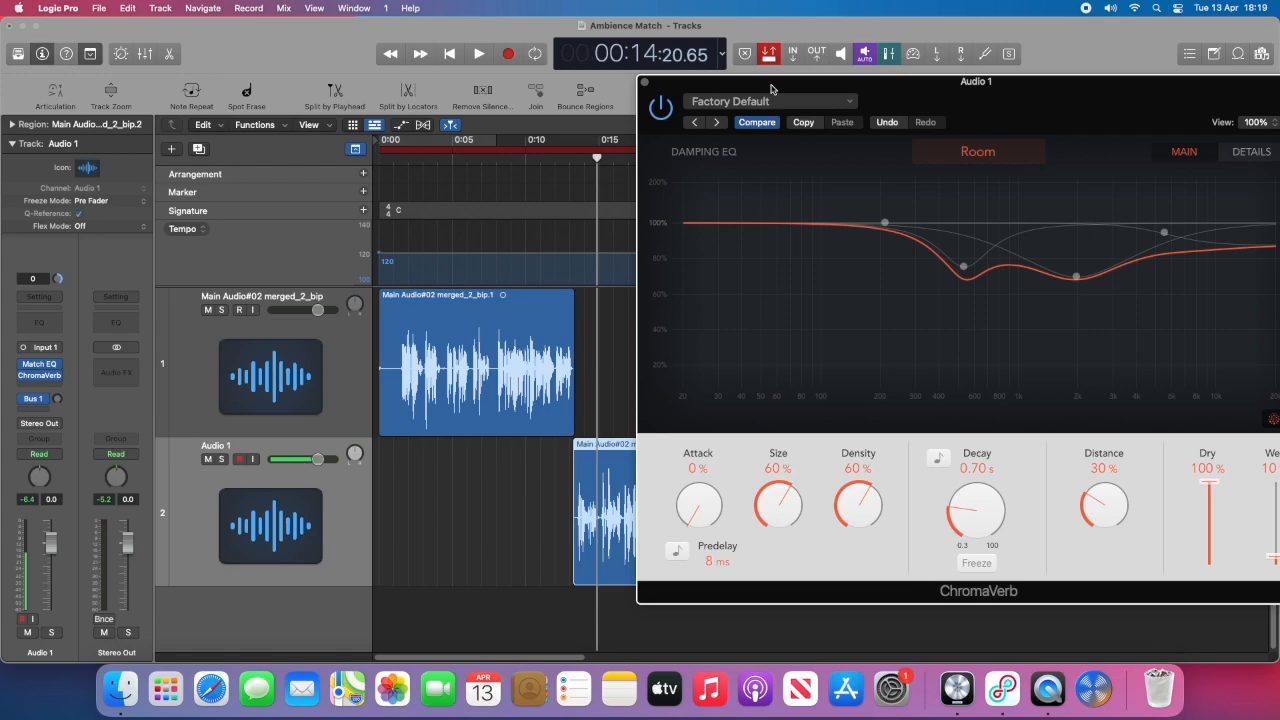
left_click_drag(996, 97, 900, 92)
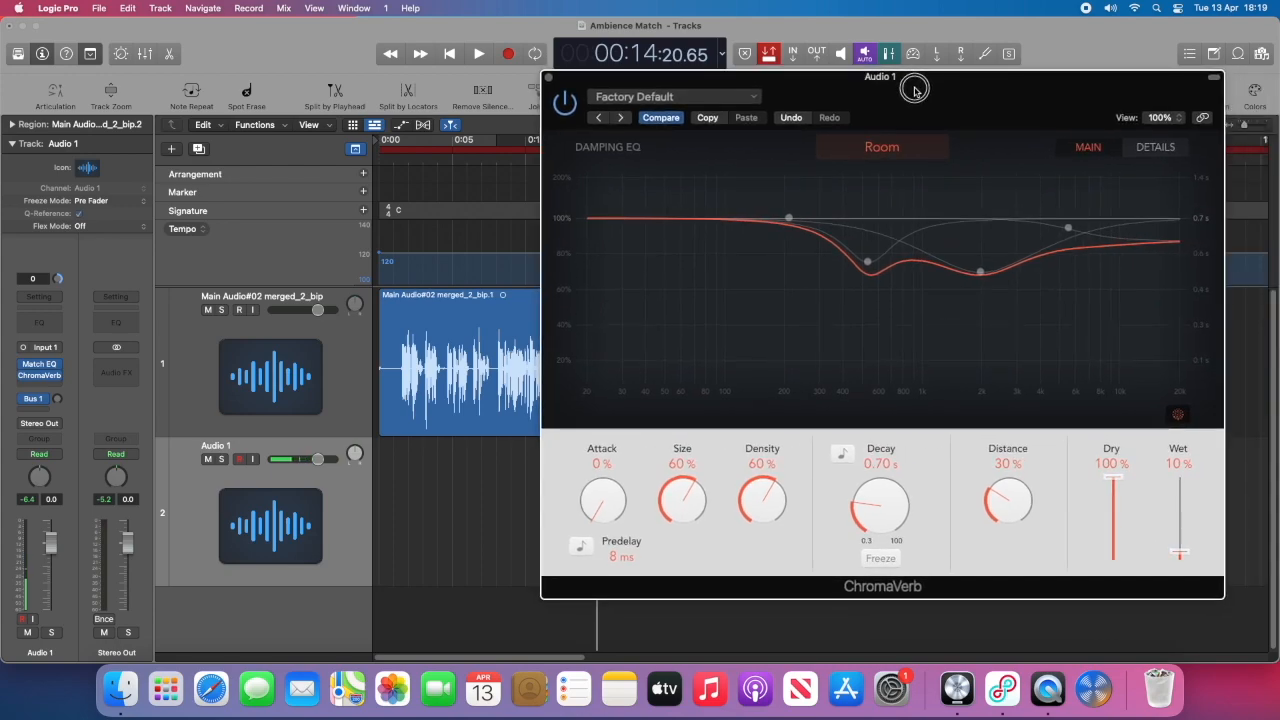
left_click(682, 491)
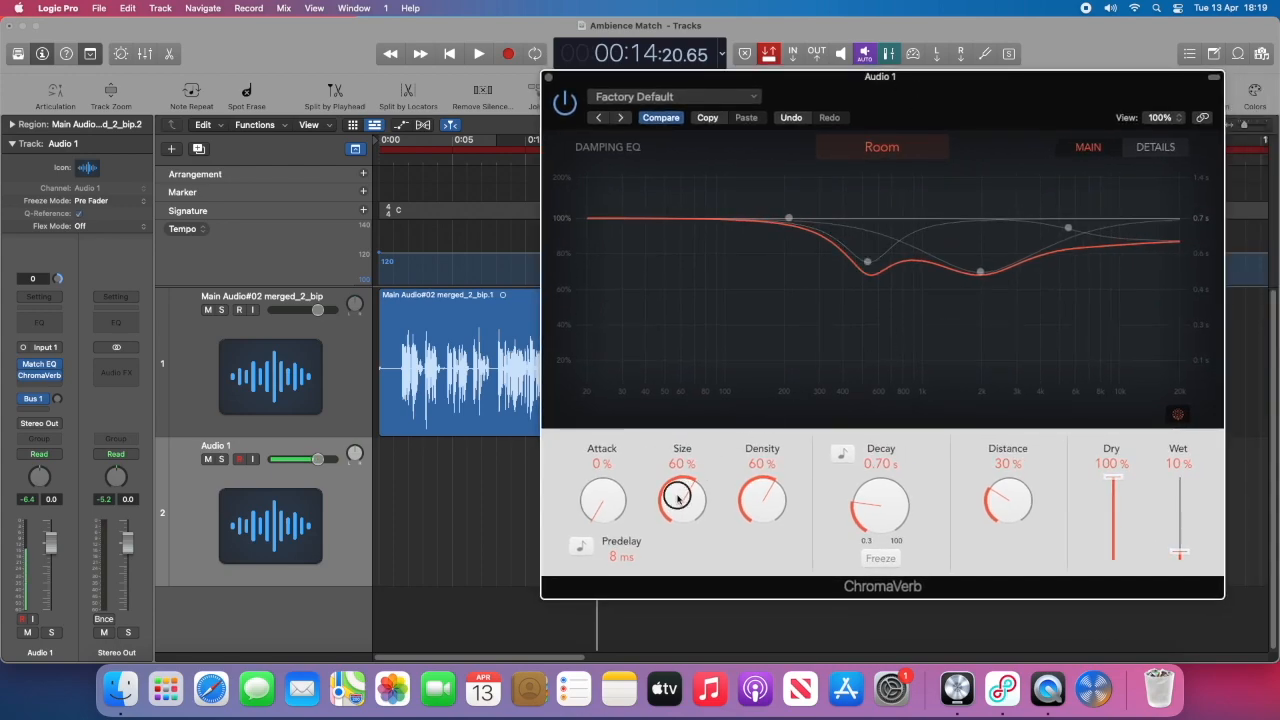
left_click_drag(682, 491, 700, 558)
left_click_drag(808, 97, 1184, 94)
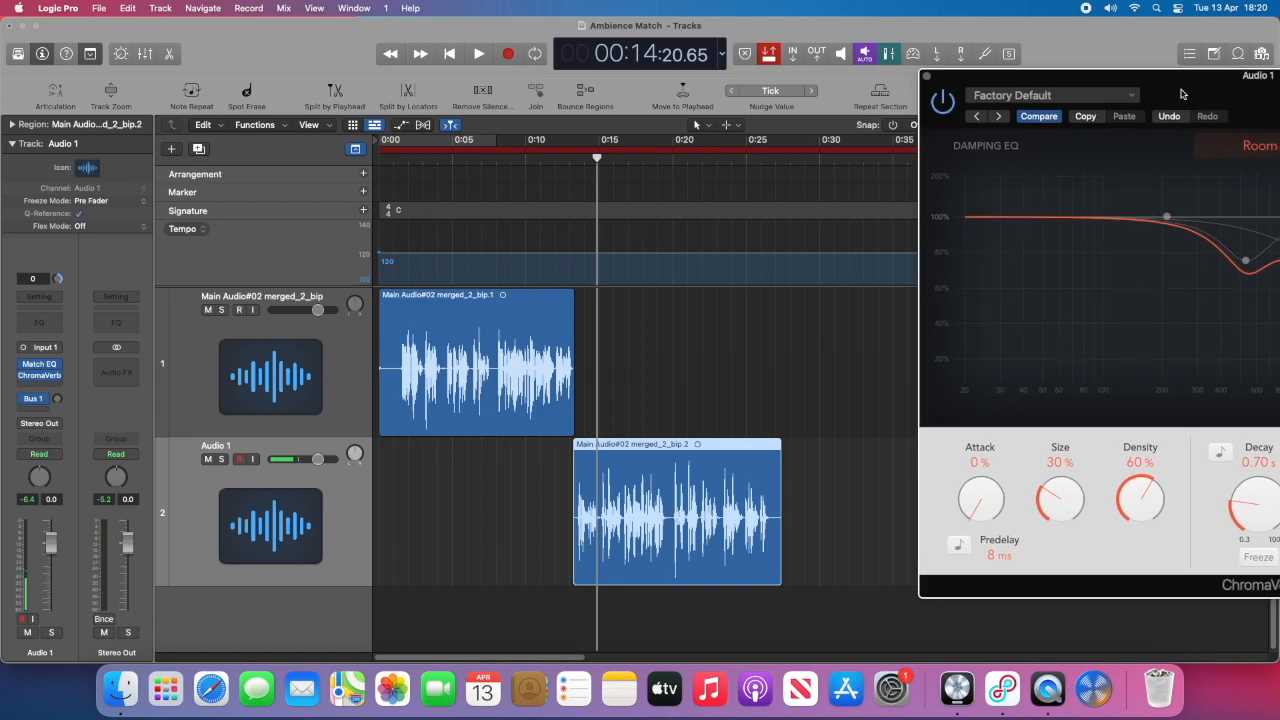
key("space")
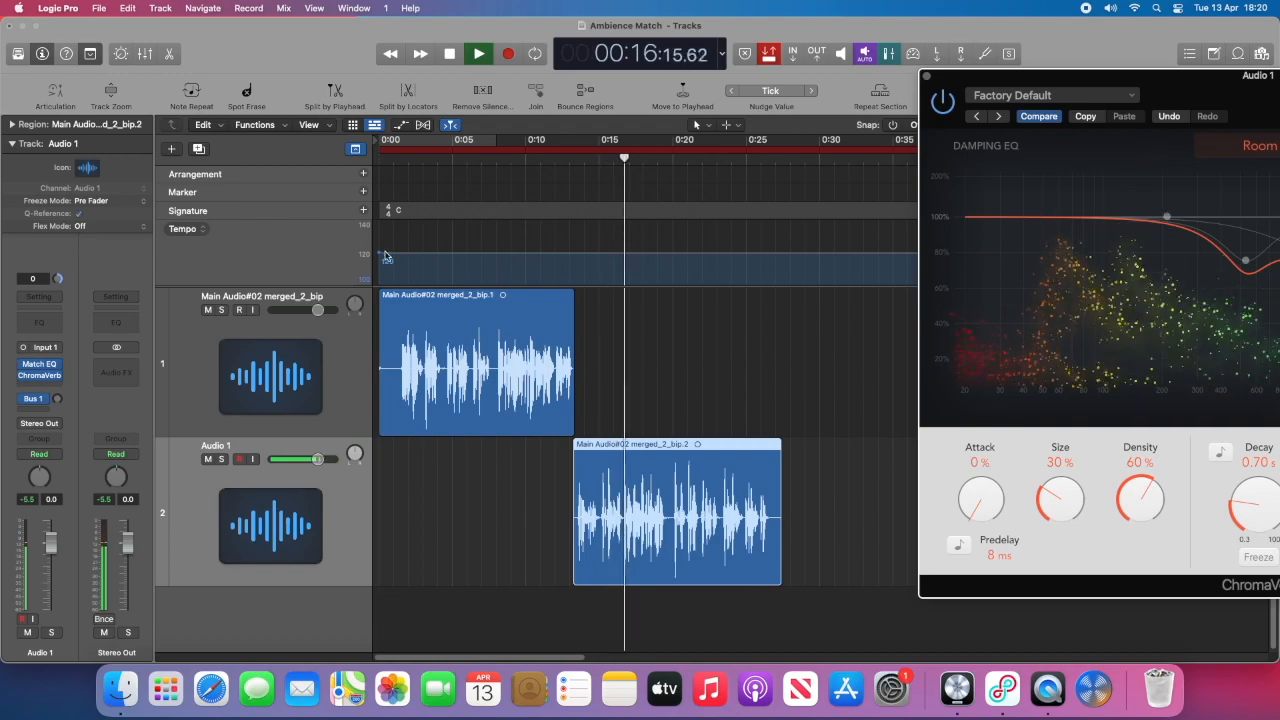
left_click(548, 160)
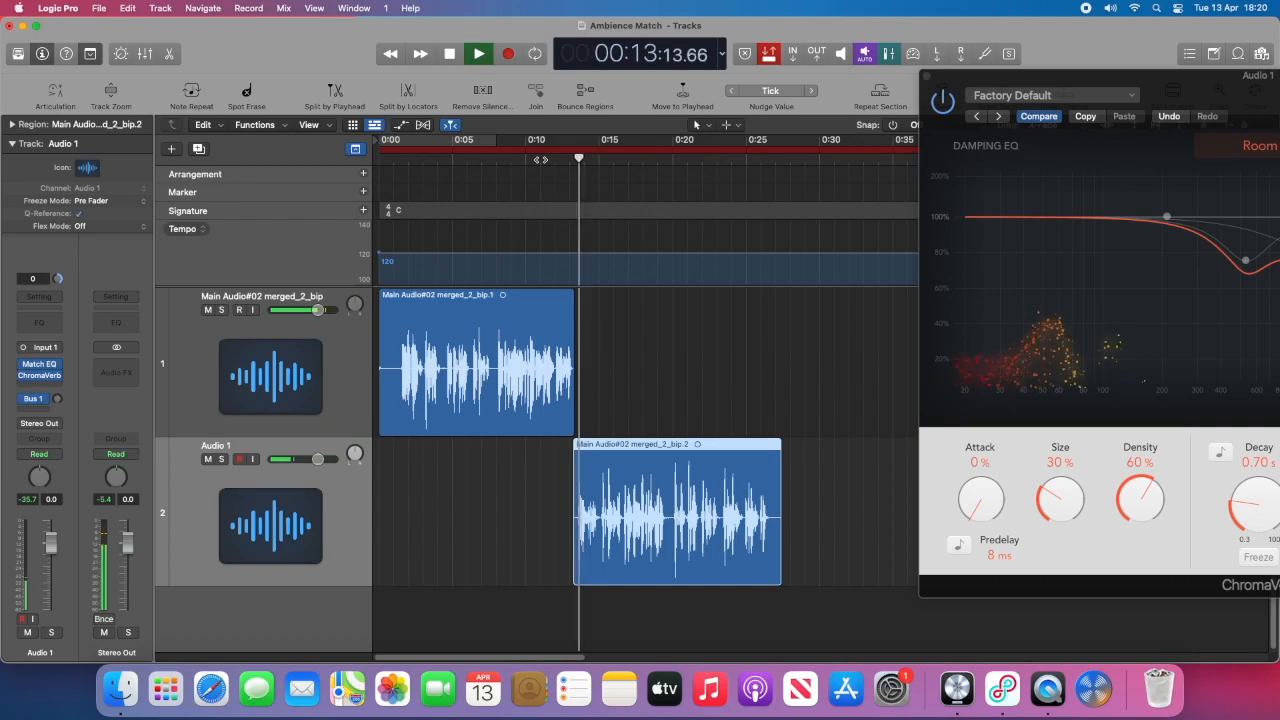
key("space")
Lower ChromaVerb's Wet level to 7% and, during playback of the transition, to 5%, replaying from about 11 s
left_click_drag(1168, 95, 842, 56)
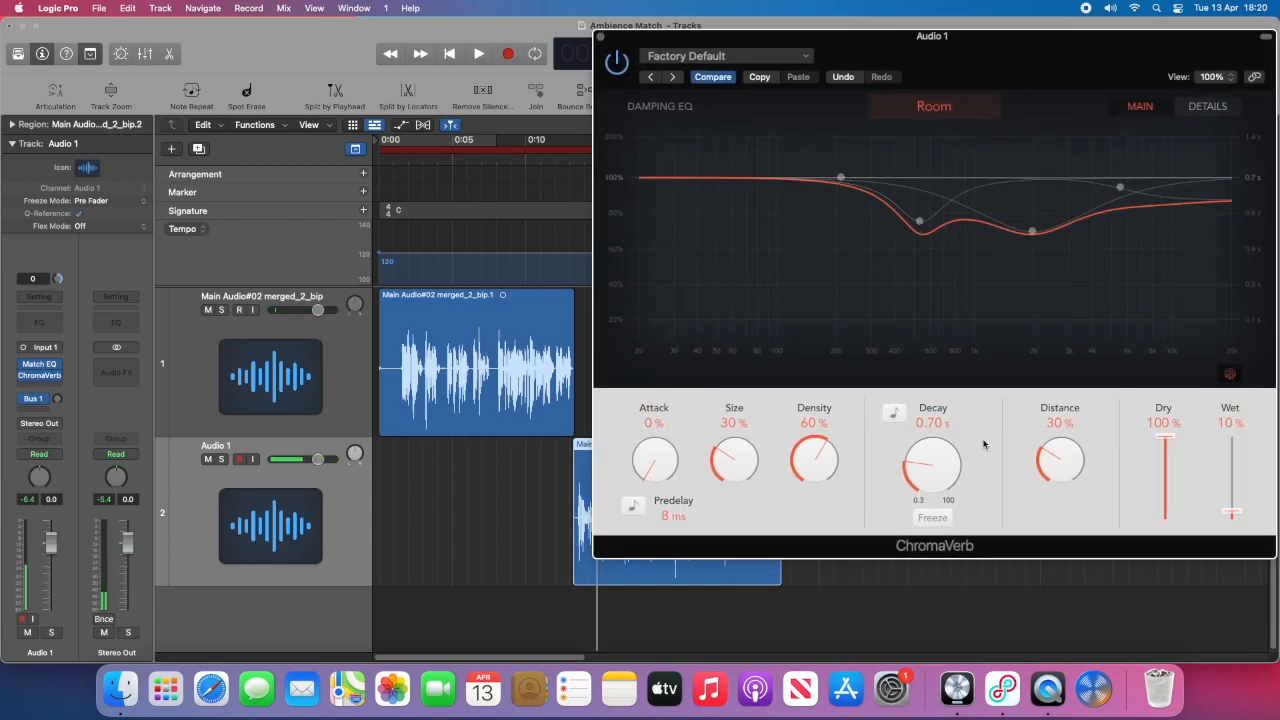
left_click_drag(1228, 517, 1230, 518)
left_click(549, 172)
key("space")
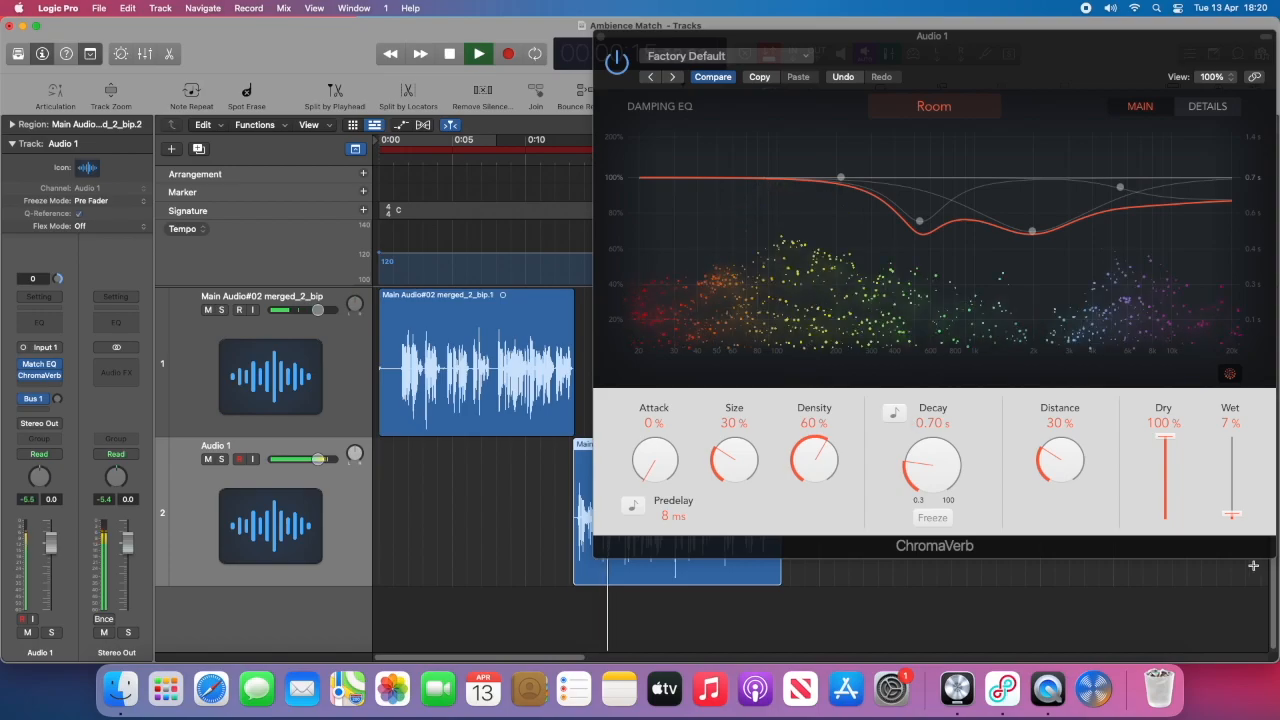
left_click_drag(1234, 516, 1234, 517)
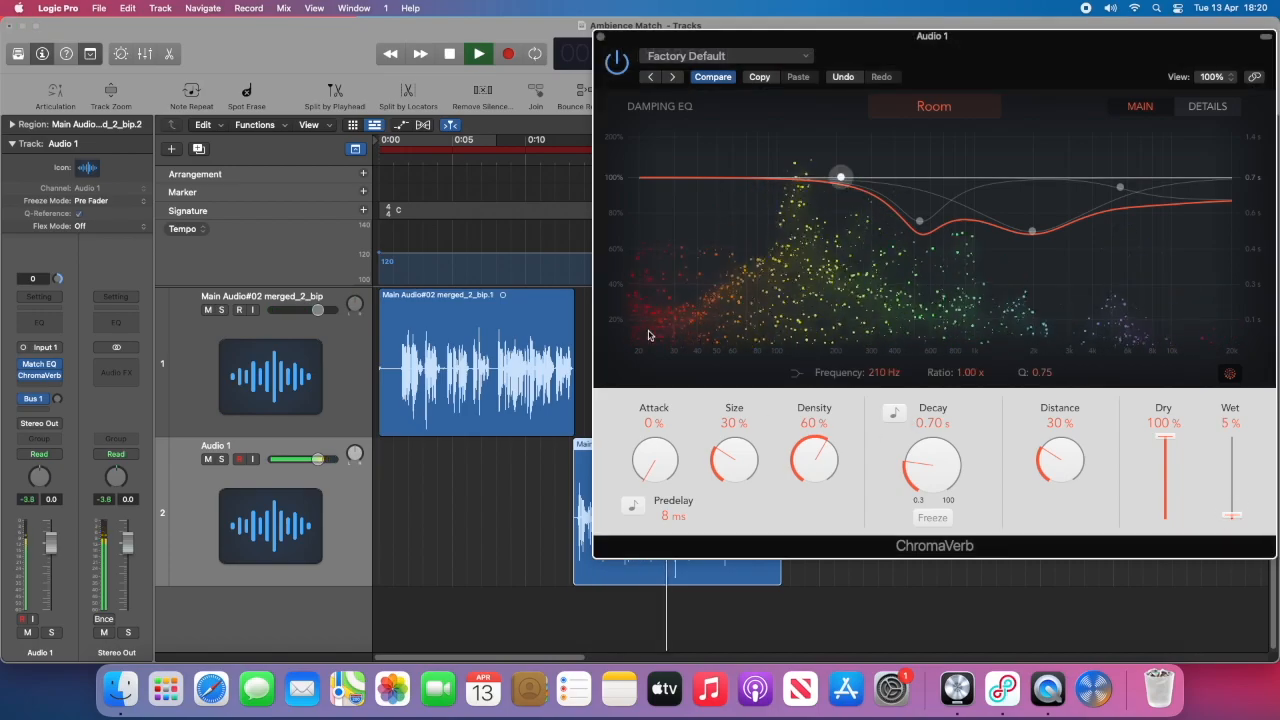
left_click(543, 162)
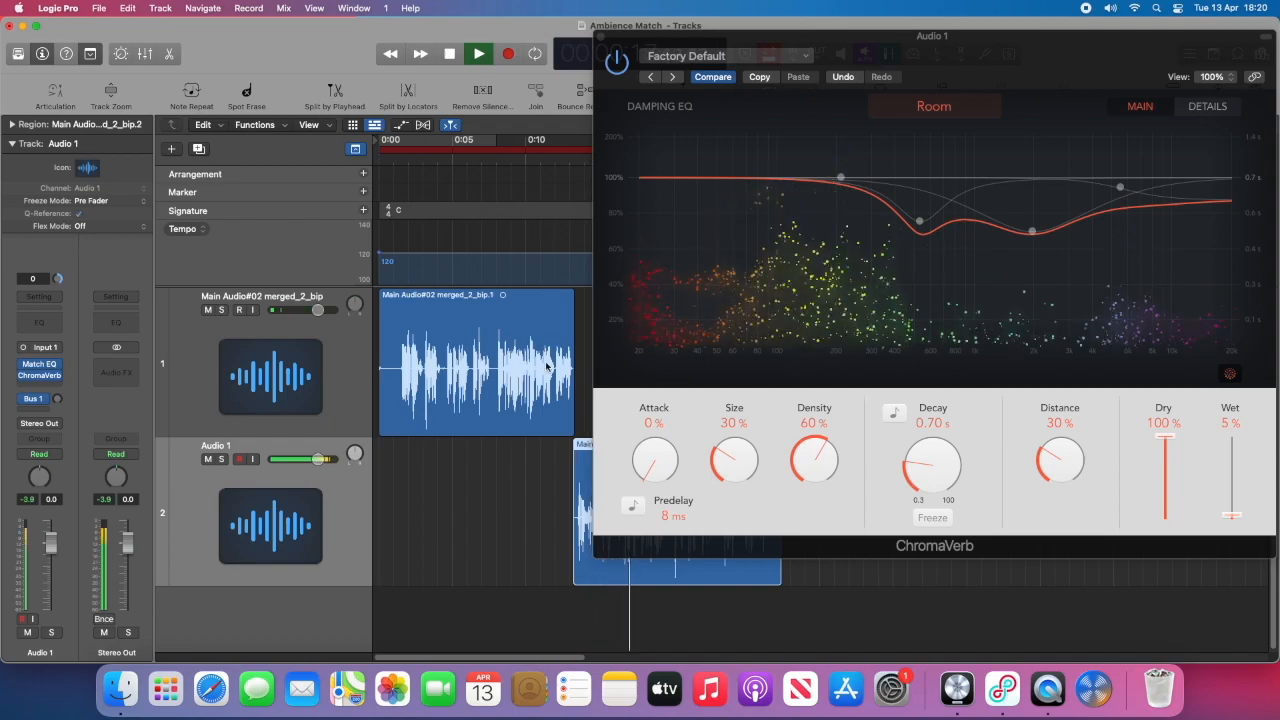
Shorten ChromaVerb's Decay to 0.39 s during playback and replay the transition from about 12 s
left_click_drag(920, 468, 930, 496)
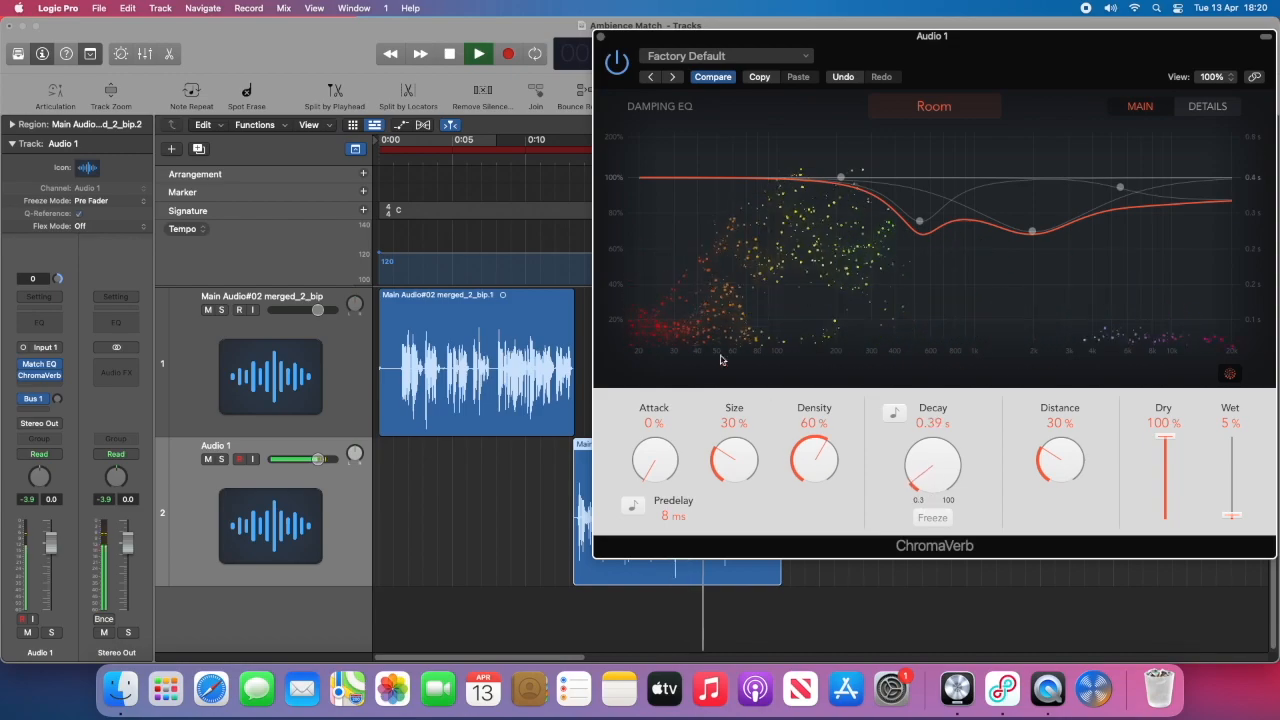
left_click(553, 160)
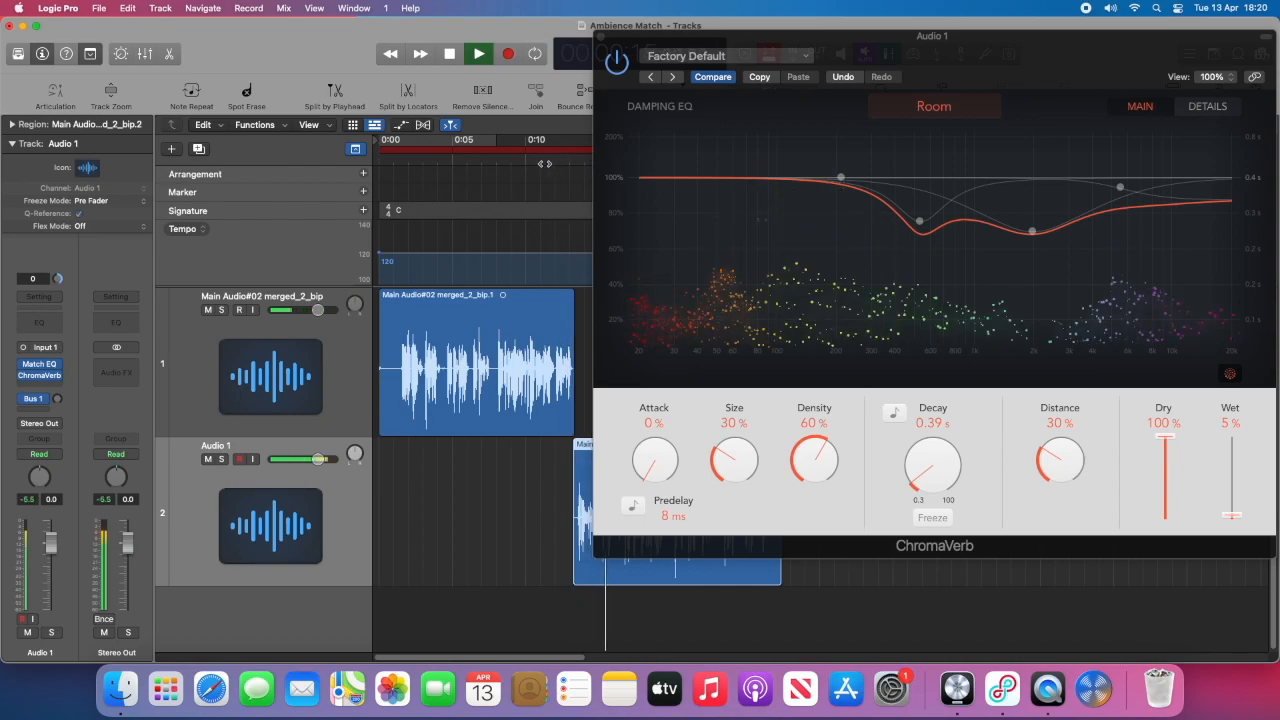
key("space")
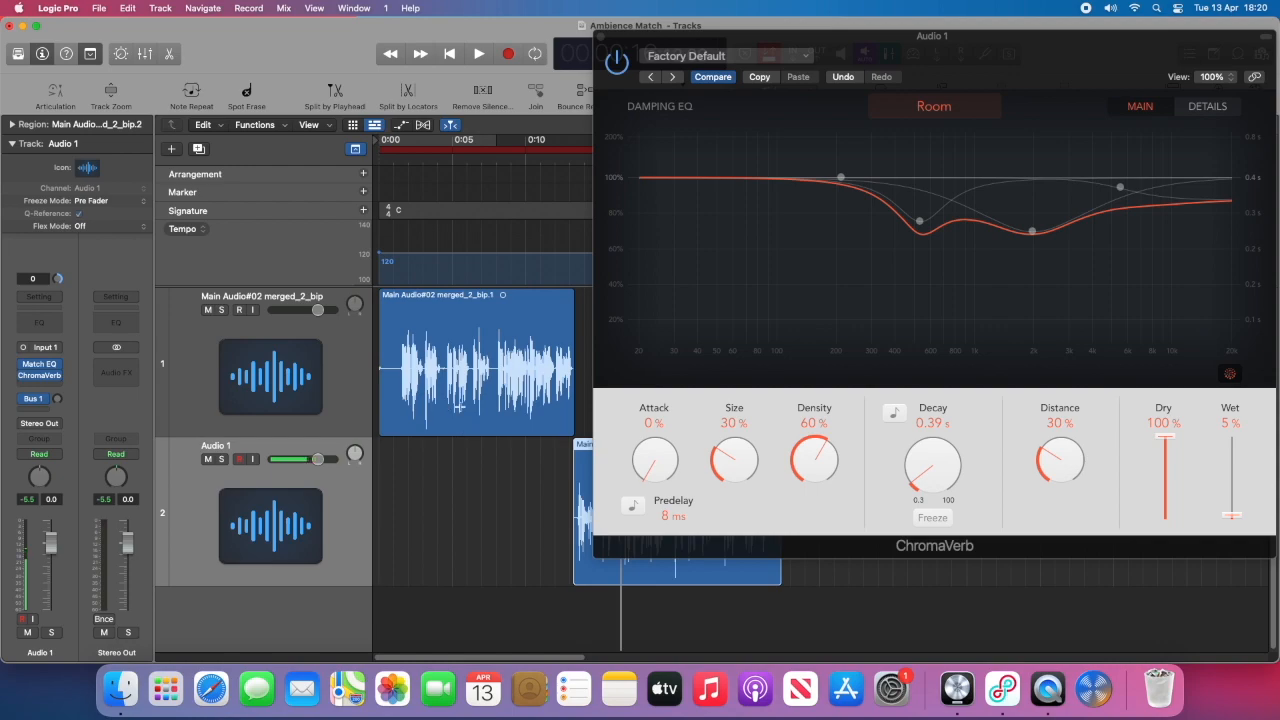
Play both regions from about 1 s through to the end of the second region
left_click(400, 161)
key("space")
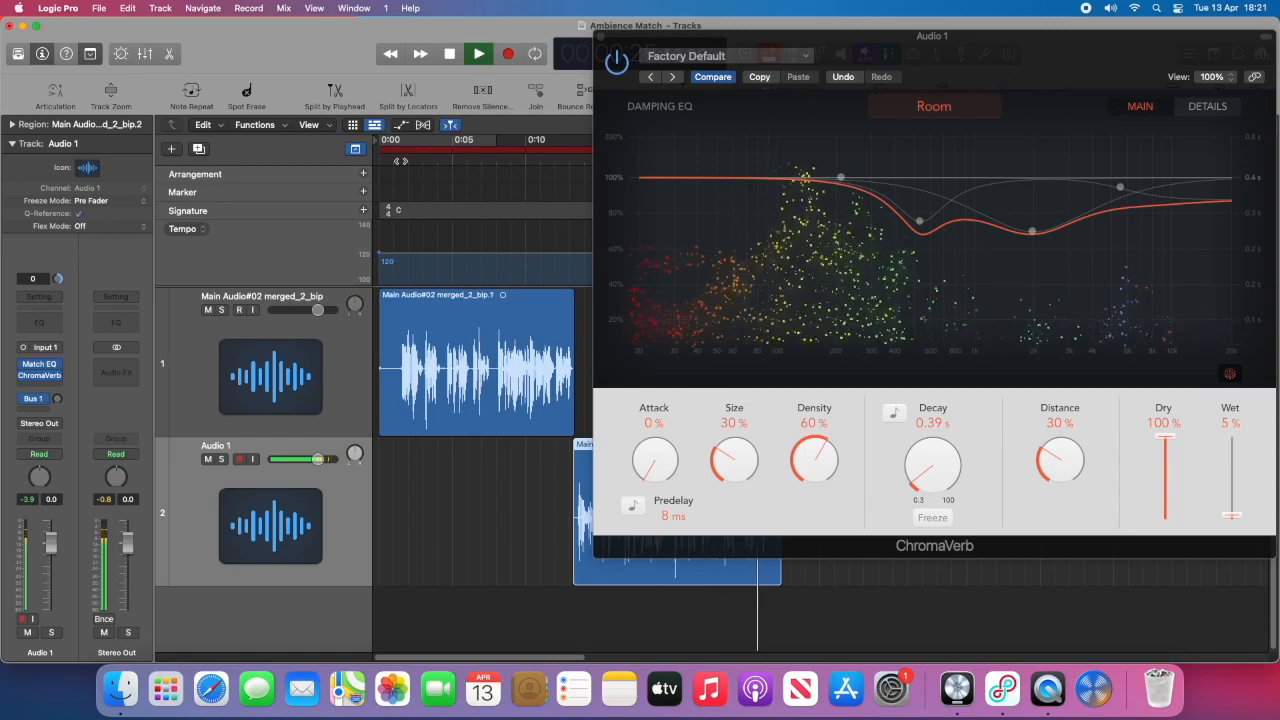
key("space")
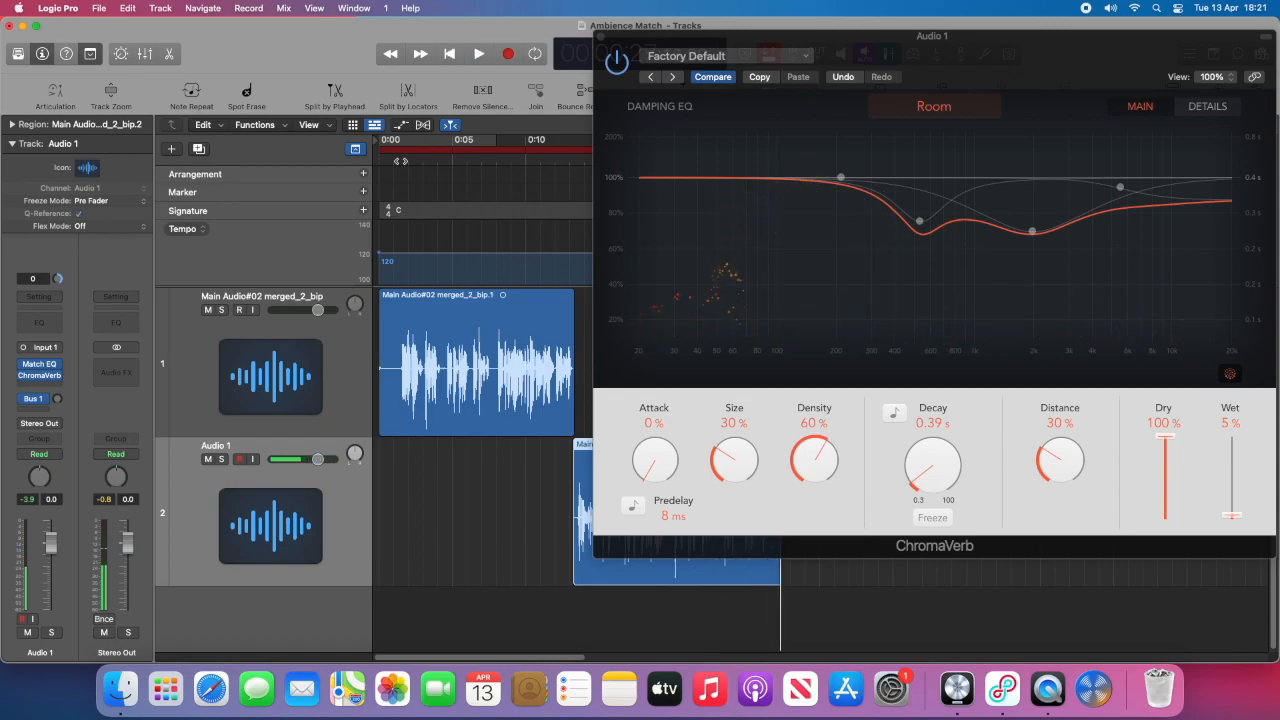